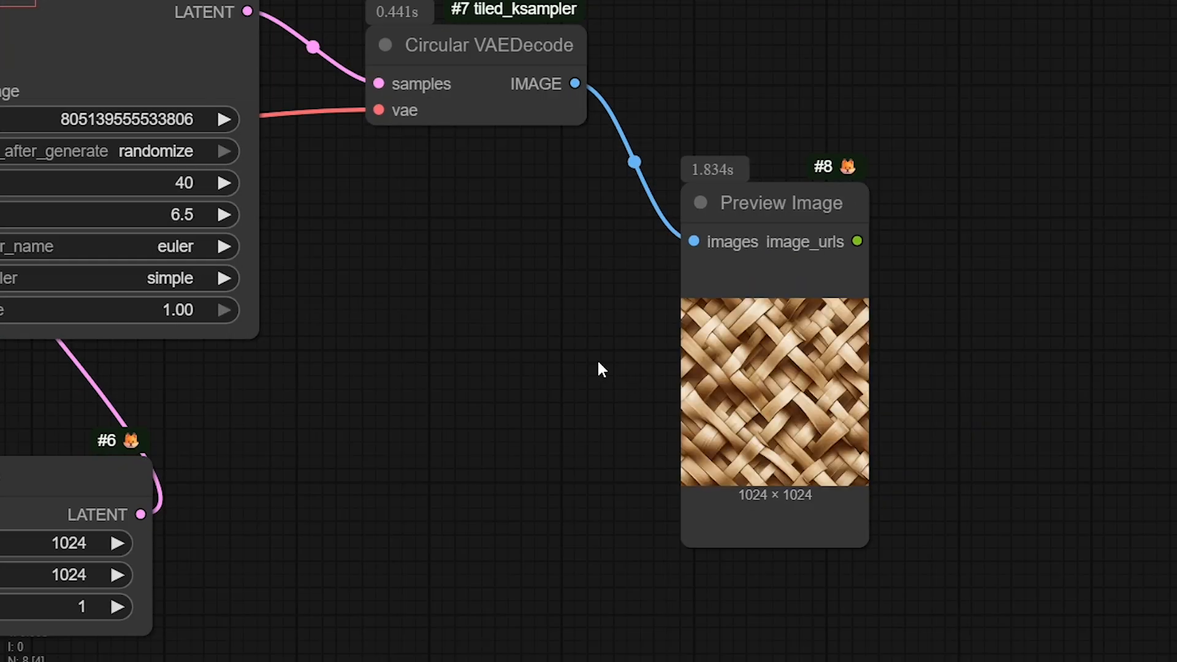
Copy the generated woven texture image from the Preview Image node
{"action": "scroll", "coordinate": [852, 407], "scroll_direction": "up", "scroll_amount": 8}
{"action": "right_click", "coordinate": [679, 304]}
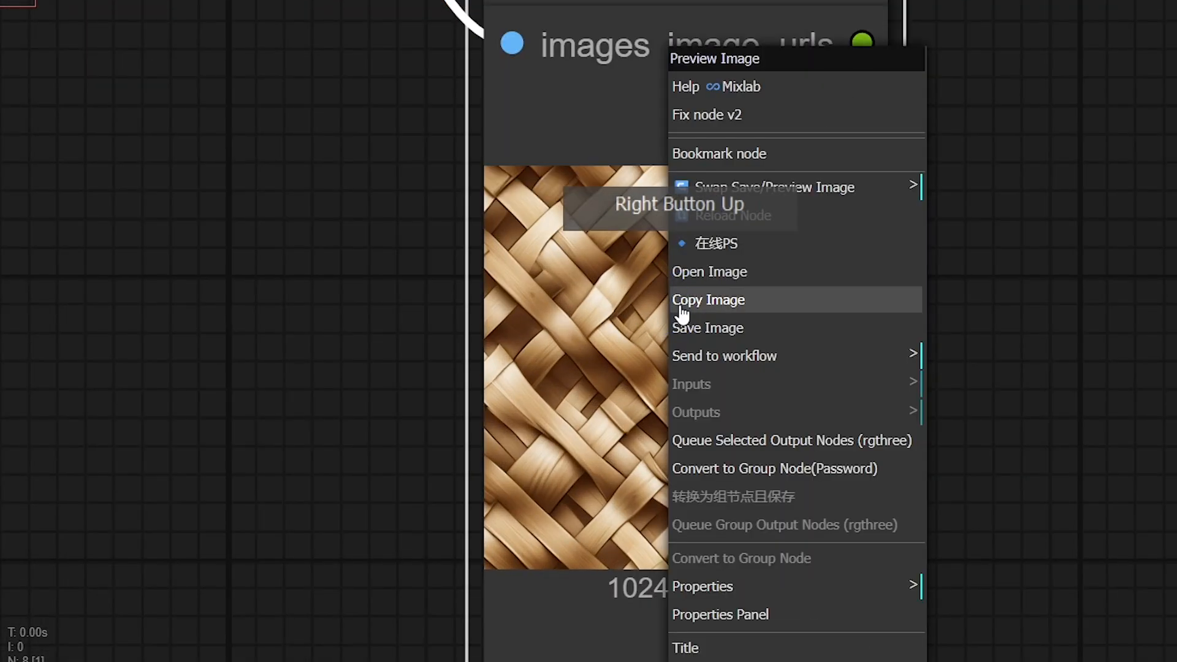
{"action": "left_click", "coordinate": [709, 297]}
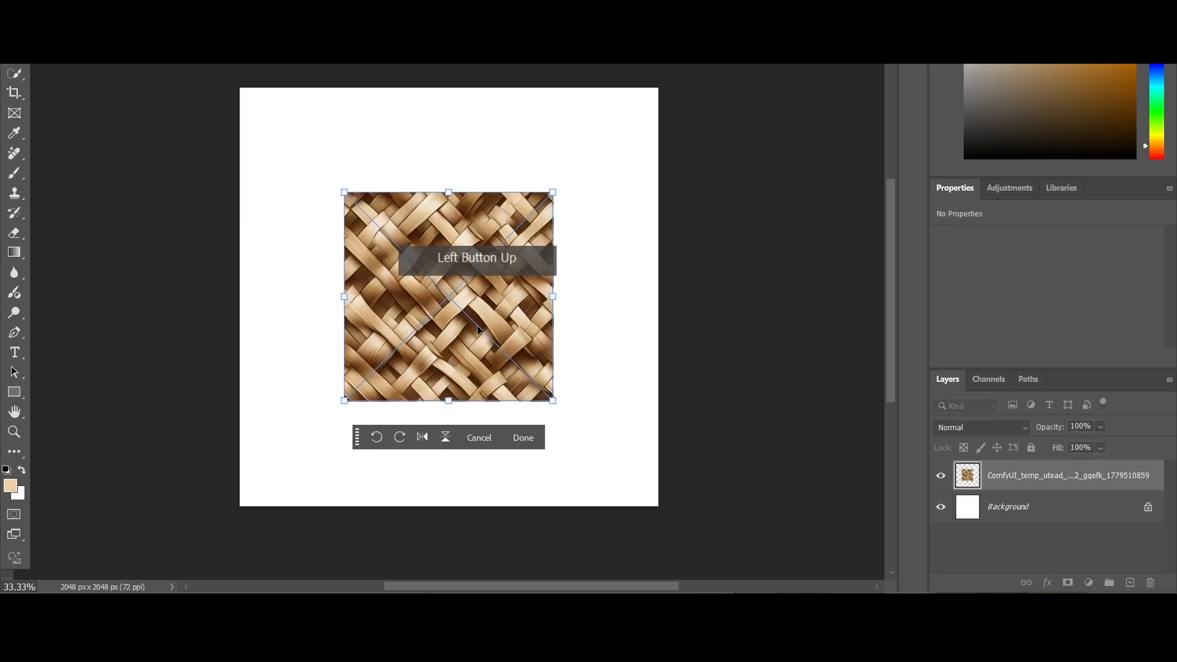
In Photoshop, arrange copies of the pasted woven texture in a 2 x 2 grid covering the 2048 x 2048 px canvas
{"action": "left_click_drag", "start_coordinate": [478, 331], "coordinate": [563, 203]}
{"action": "left_click", "coordinate": [354, 202]}
{"action": "left_click_drag", "start_coordinate": [551, 267], "coordinate": [556, 476]}
{"action": "left_click", "coordinate": [762, 423]}
{"action": "scroll", "coordinate": [761, 423], "scroll_direction": "down", "scroll_amount": 2}
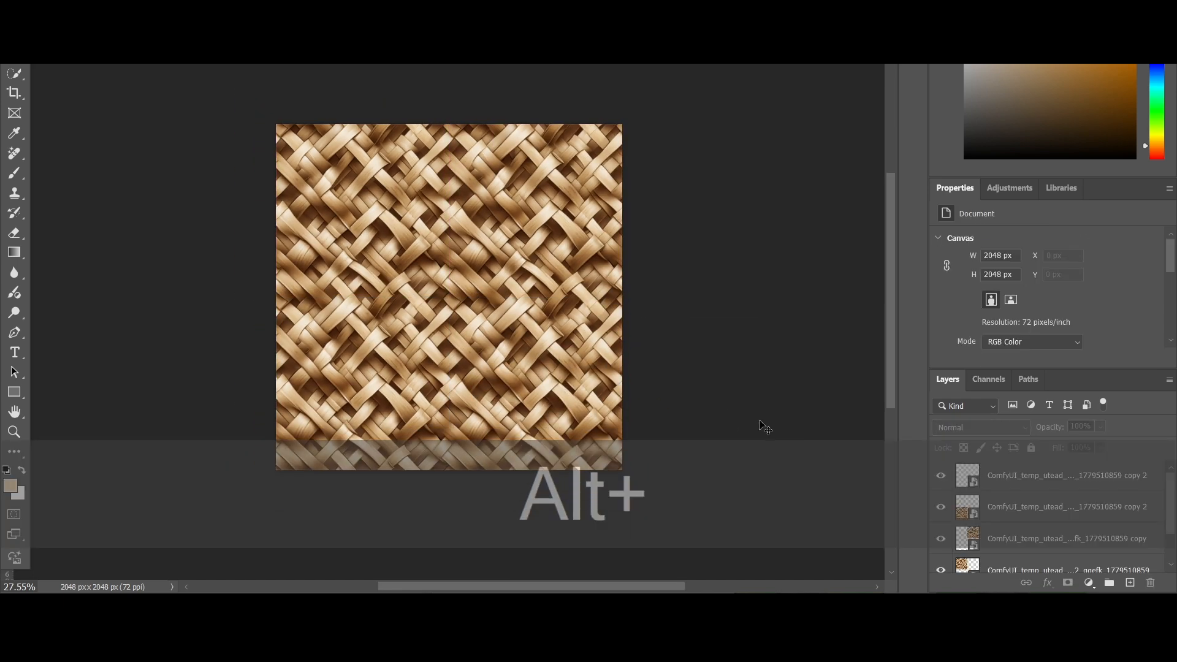
{"action": "scroll", "coordinate": [754, 370], "scroll_direction": "up", "scroll_amount": 1}
{"action": "scroll", "coordinate": [749, 361], "scroll_direction": "up", "scroll_amount": 3}
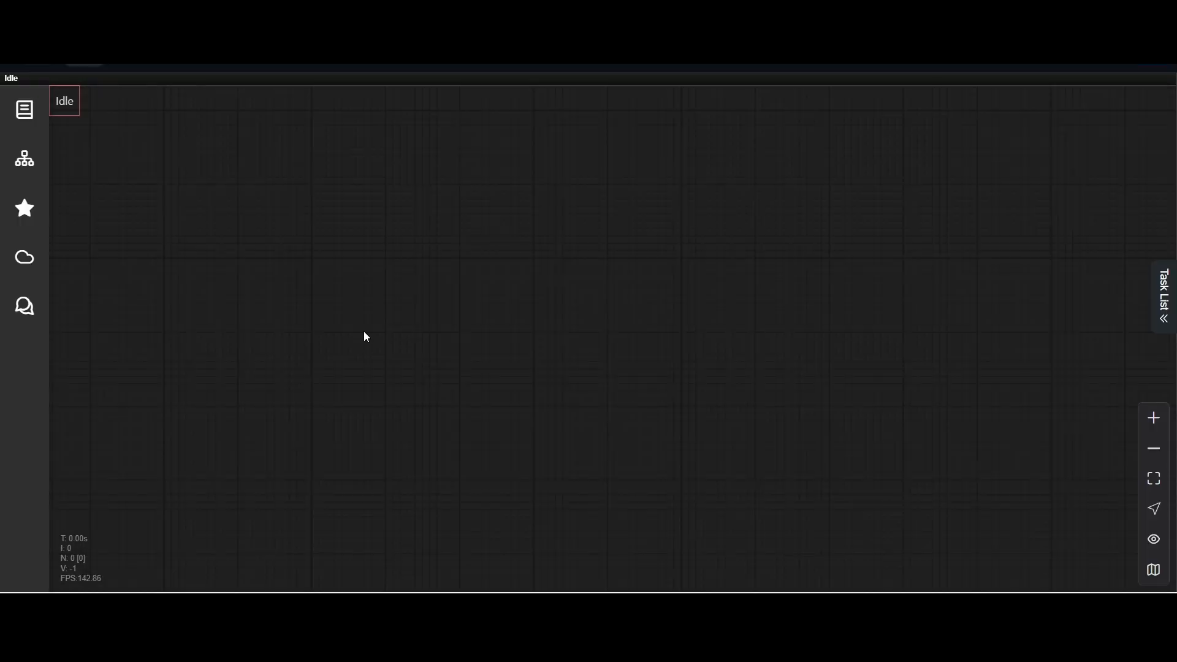
In the empty ComfyUI workflow, search for "load check" and add a Load Checkpoint node
{"action": "left_click", "coordinate": [364, 332]}
{"action": "double_click", "coordinate": [364, 331]}
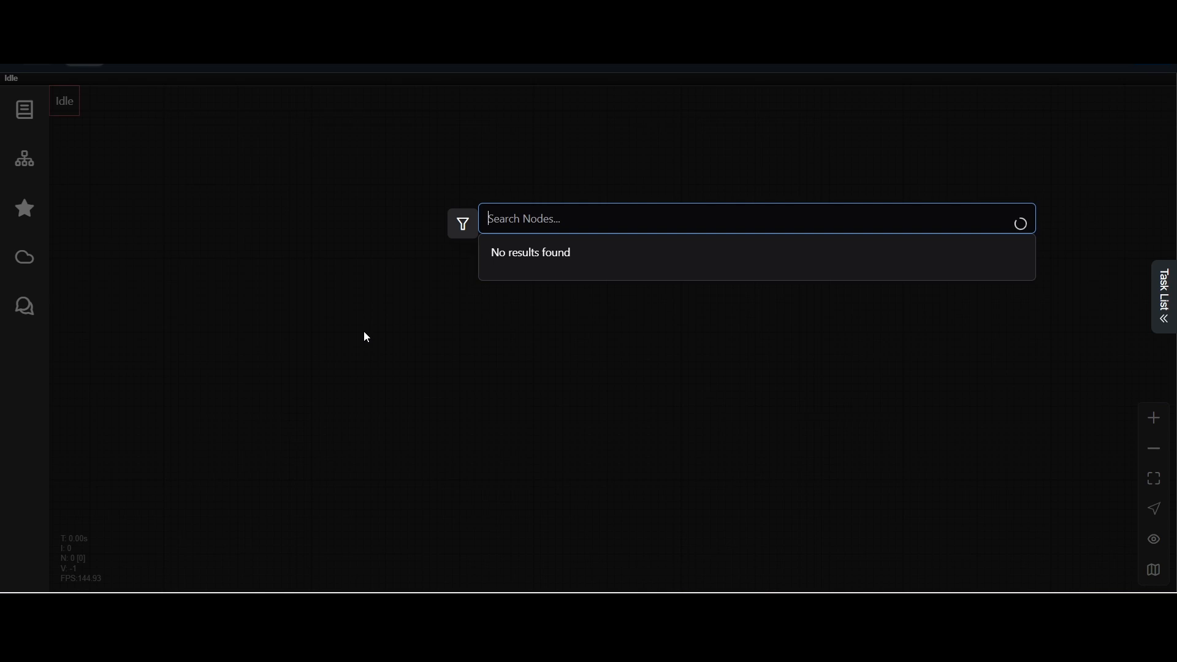
{"action": "type", "text": "load check"}
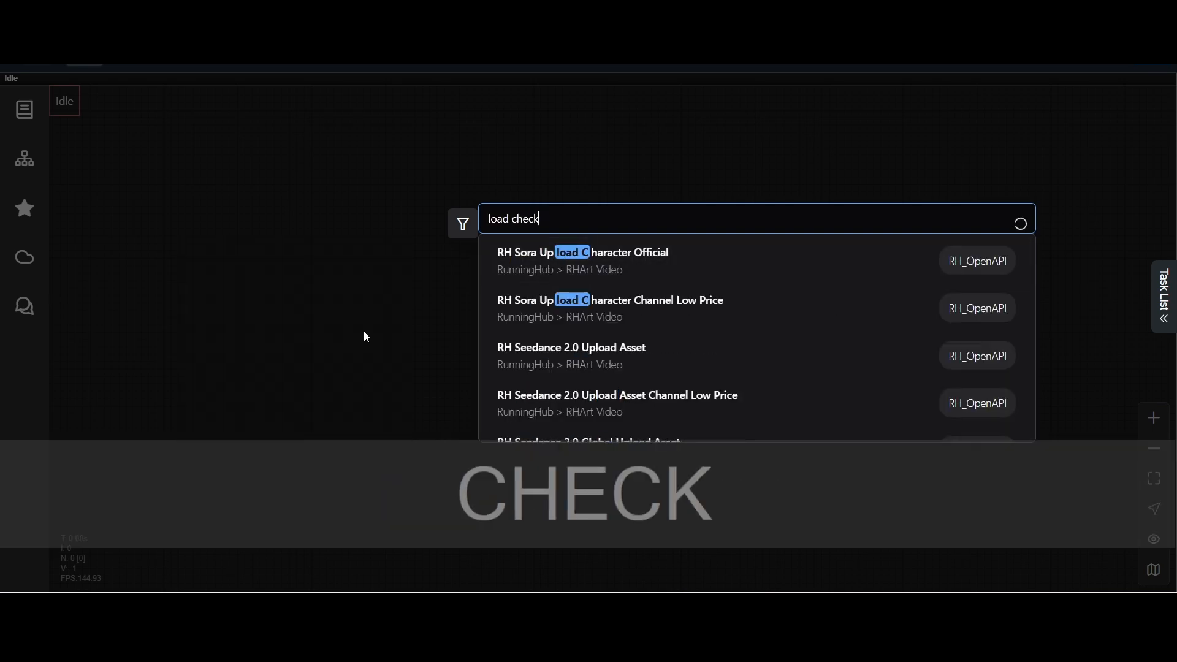
{"action": "left_click", "coordinate": [548, 272]}
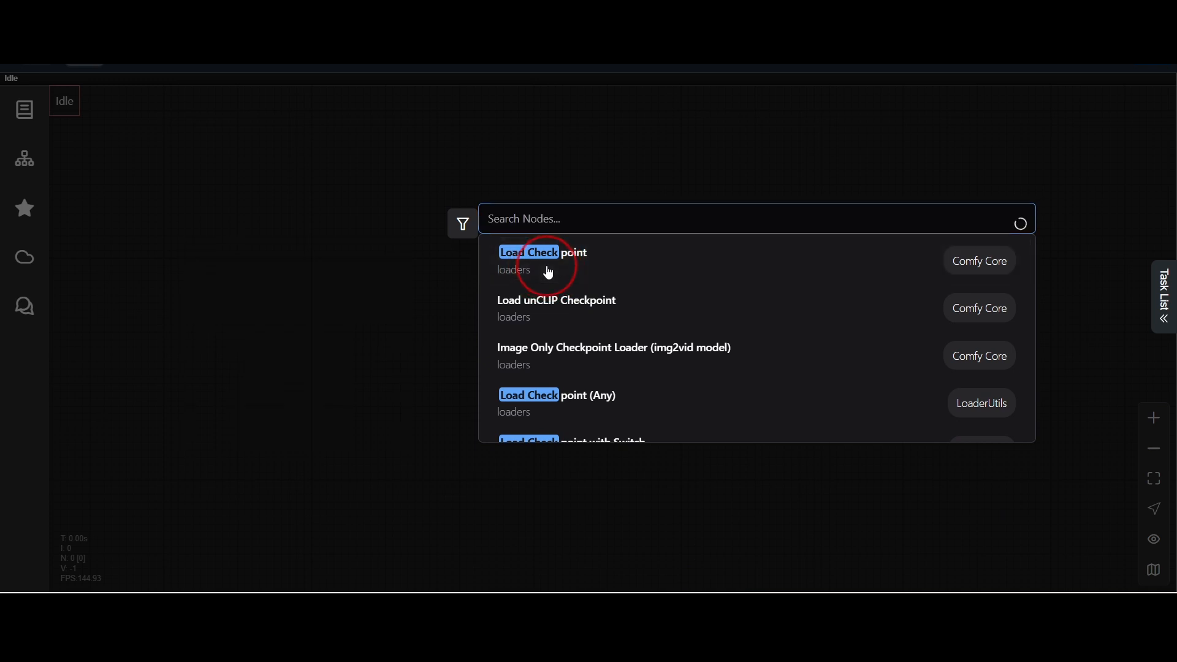
{"action": "left_click_drag", "start_coordinate": [434, 318], "coordinate": [344, 277]}
{"action": "scroll", "coordinate": [356, 359], "scroll_direction": "up", "scroll_amount": 2}
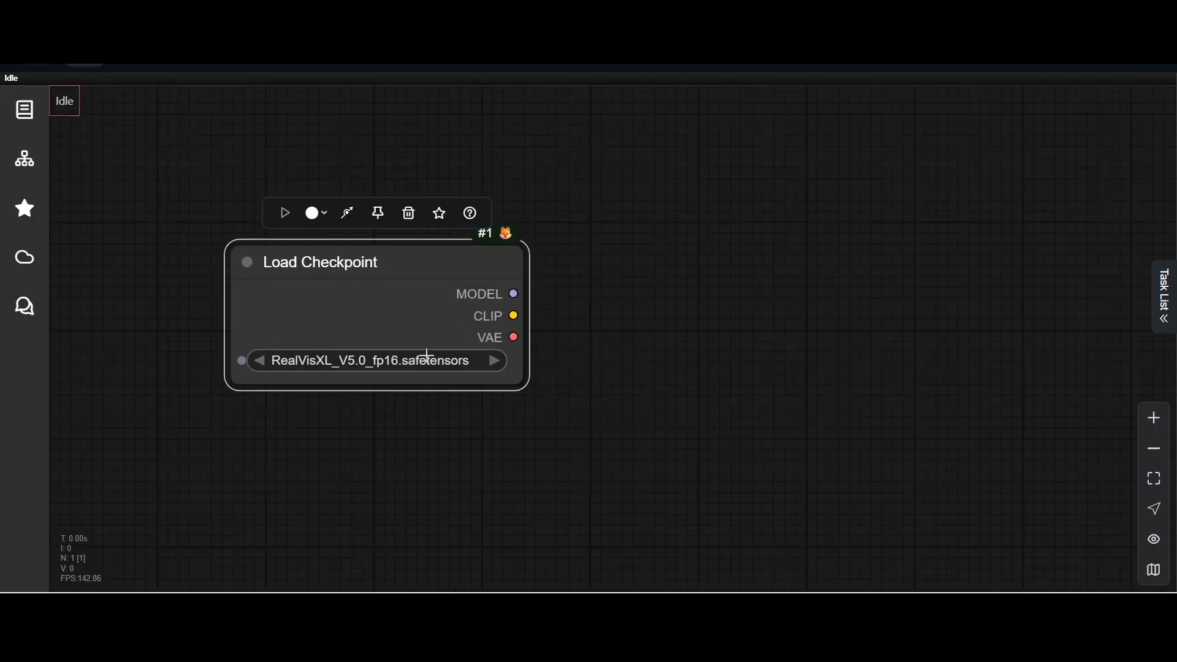
{"action": "scroll", "coordinate": [515, 428], "scroll_direction": "up", "scroll_amount": 1}
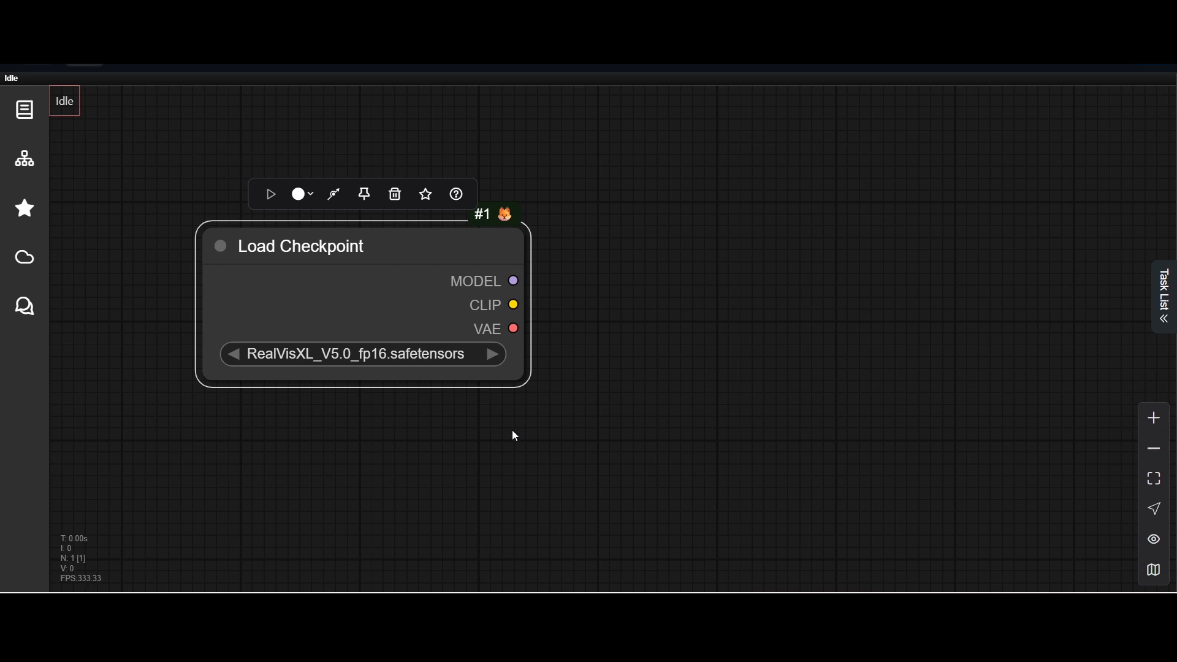
{"action": "left_click_drag", "start_coordinate": [513, 429], "coordinate": [373, 445]}
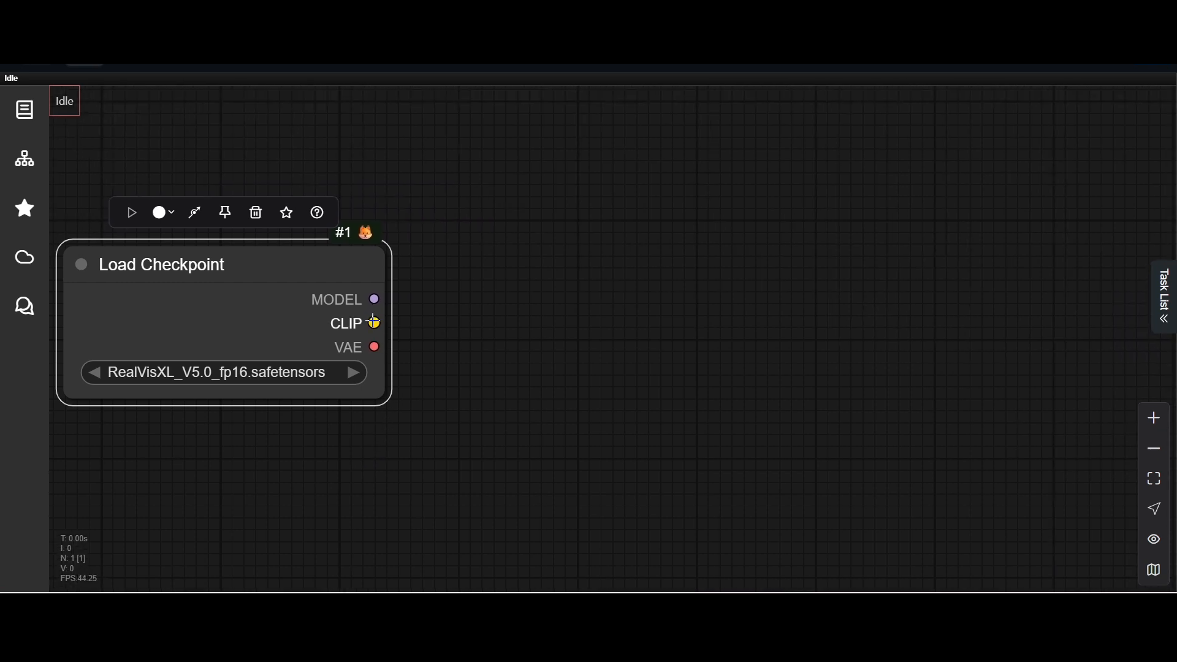
Add a CLIP Text Encode (Prompt) node connected to the CLIP output of the Load Checkpoint node
{"action": "left_click_drag", "start_coordinate": [412, 305], "coordinate": [503, 235]}
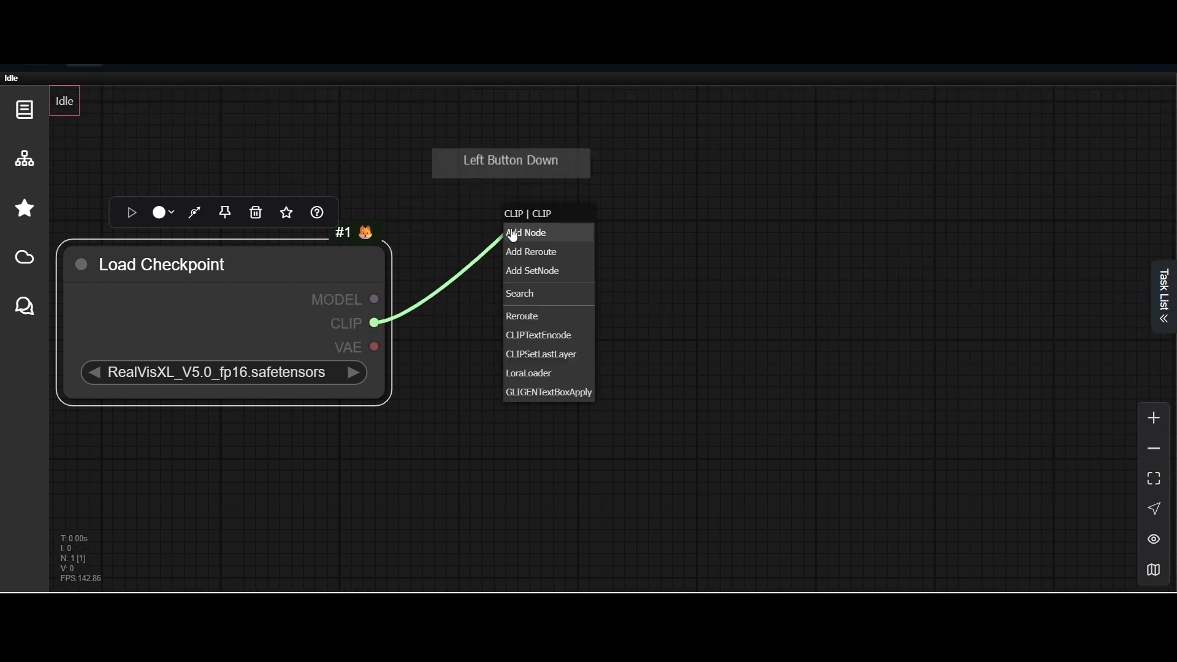
{"action": "left_click", "coordinate": [526, 300]}
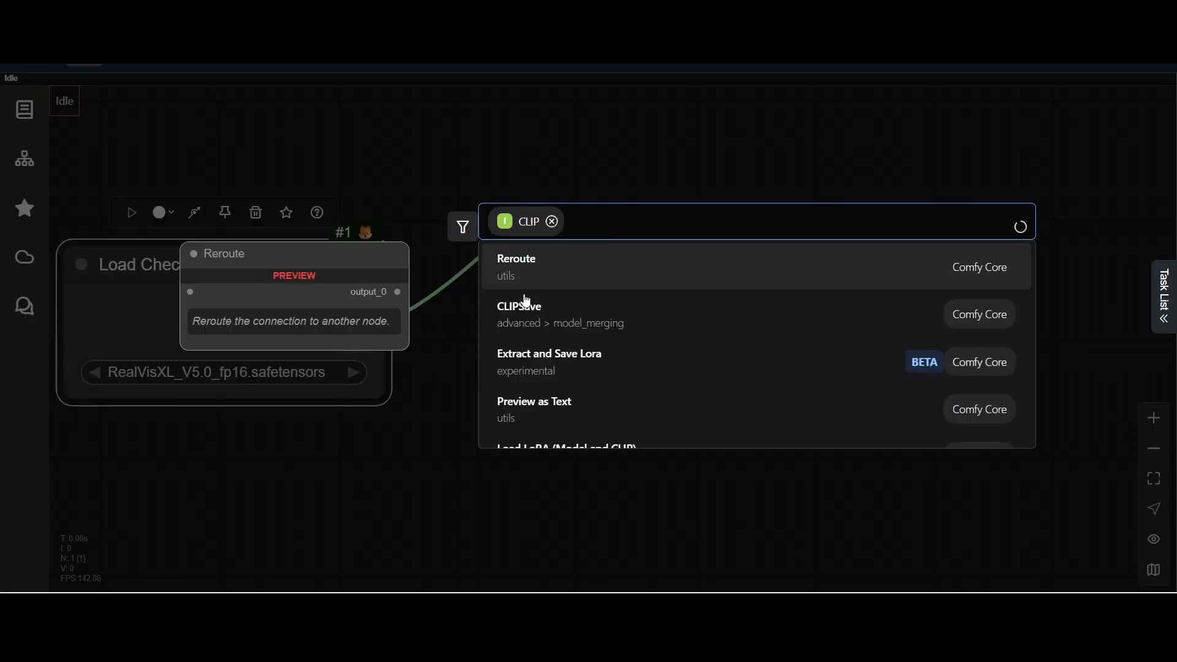
{"action": "type", "text": "clip te"}
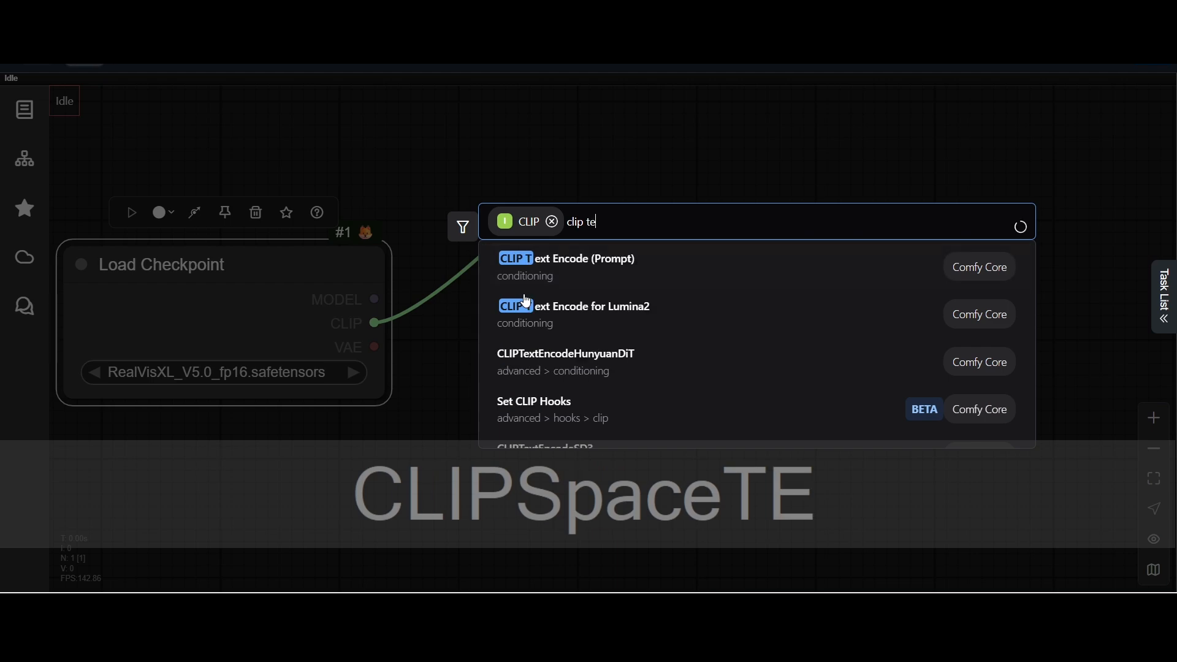
{"action": "type", "text": "xt"}
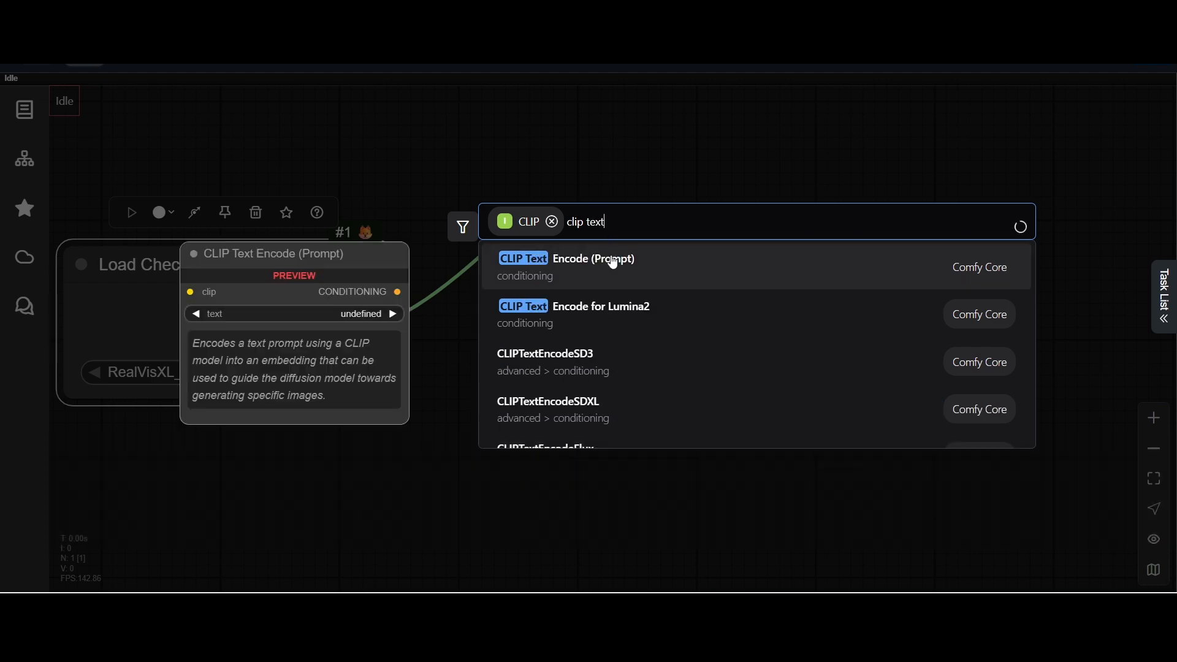
{"action": "left_click", "coordinate": [605, 270]}
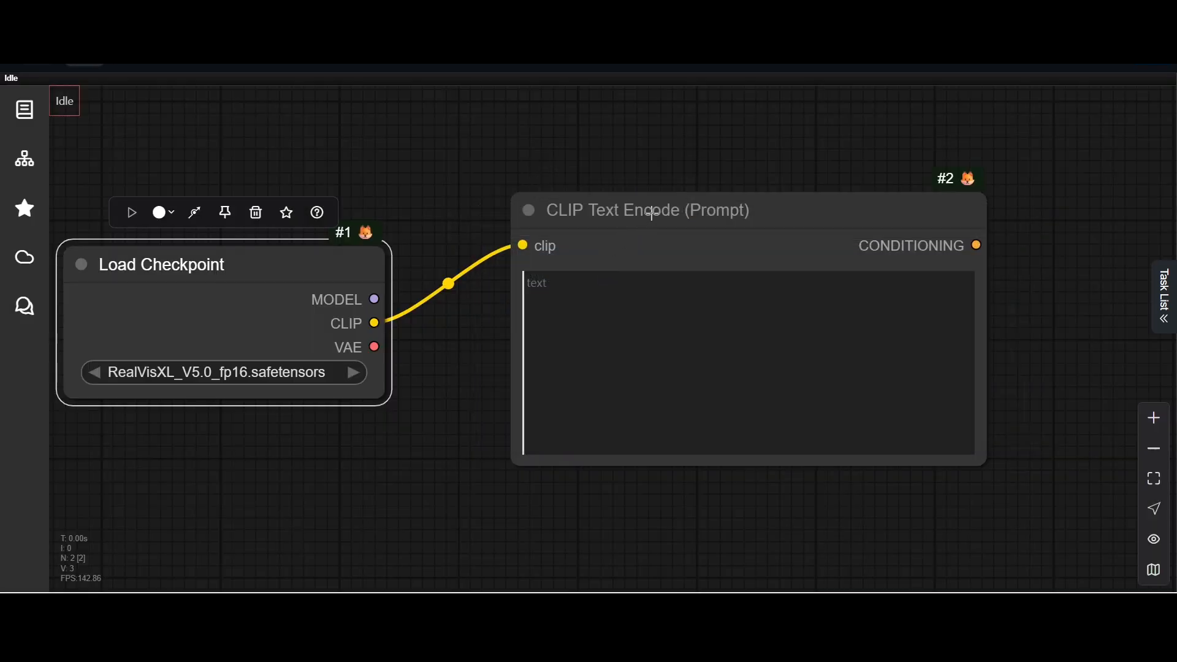
Set the color of the CLIP Text Encode (Prompt) node to green
{"action": "left_click", "coordinate": [616, 211]}
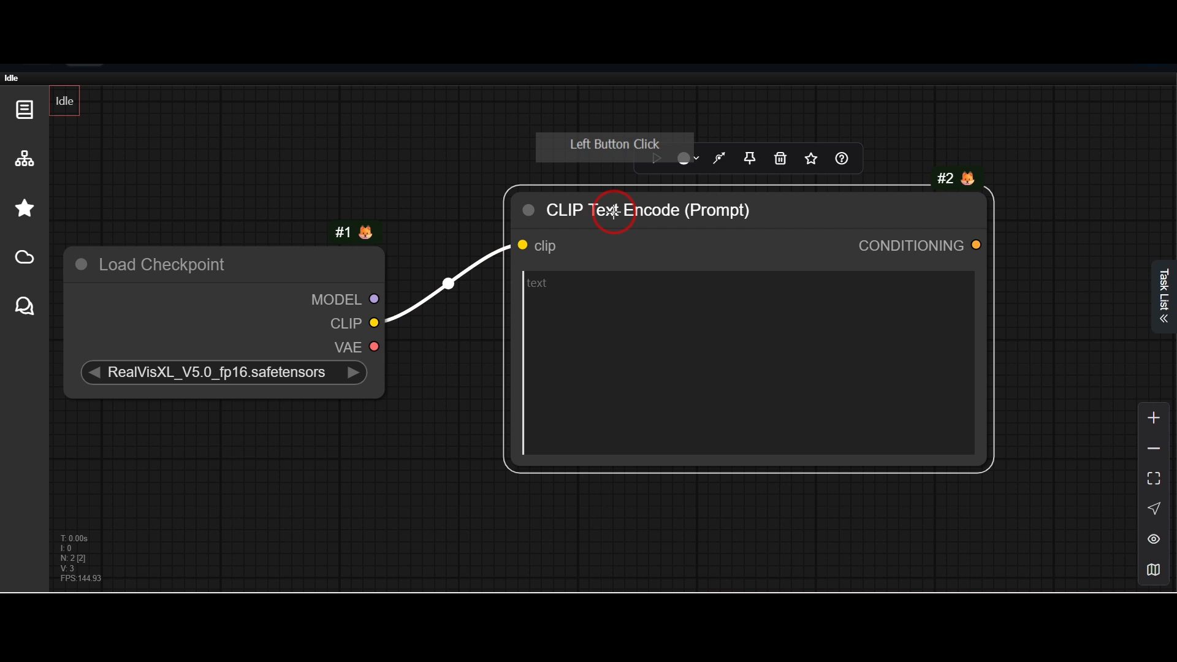
{"action": "left_click", "coordinate": [689, 159]}
{"action": "left_click", "coordinate": [661, 126]}
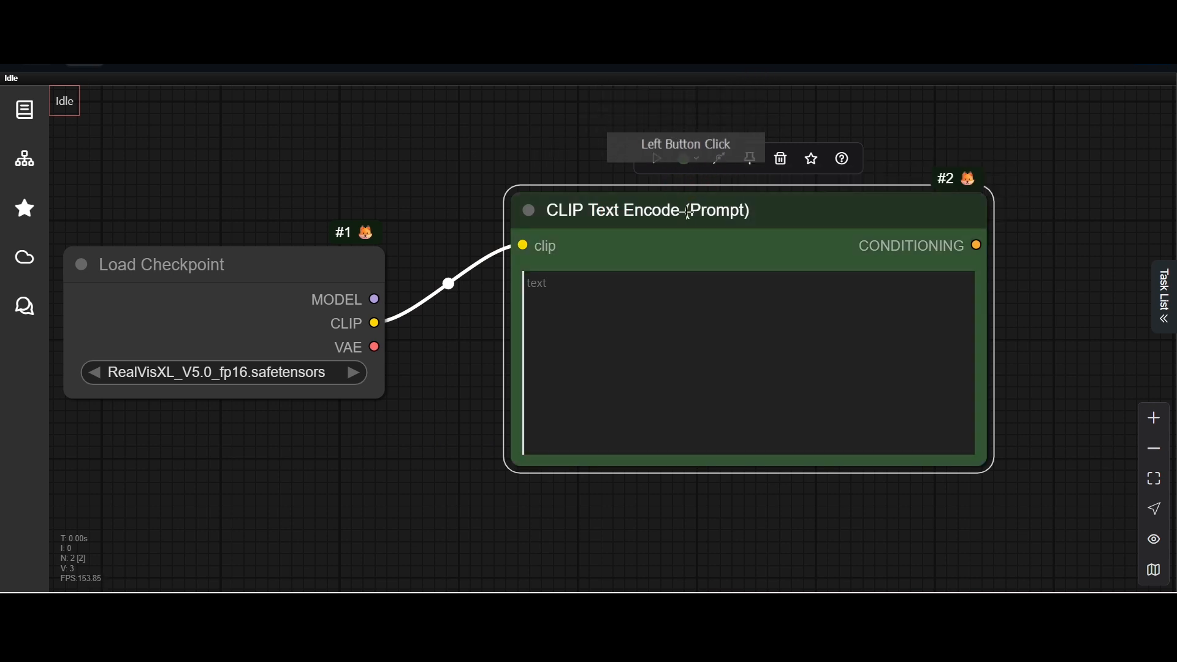
Rename the green text encode node as "CLIP Text Encode (Positive Prompt)"
{"action": "double_click", "coordinate": [656, 211]}
{"action": "left_click", "coordinate": [651, 210]}
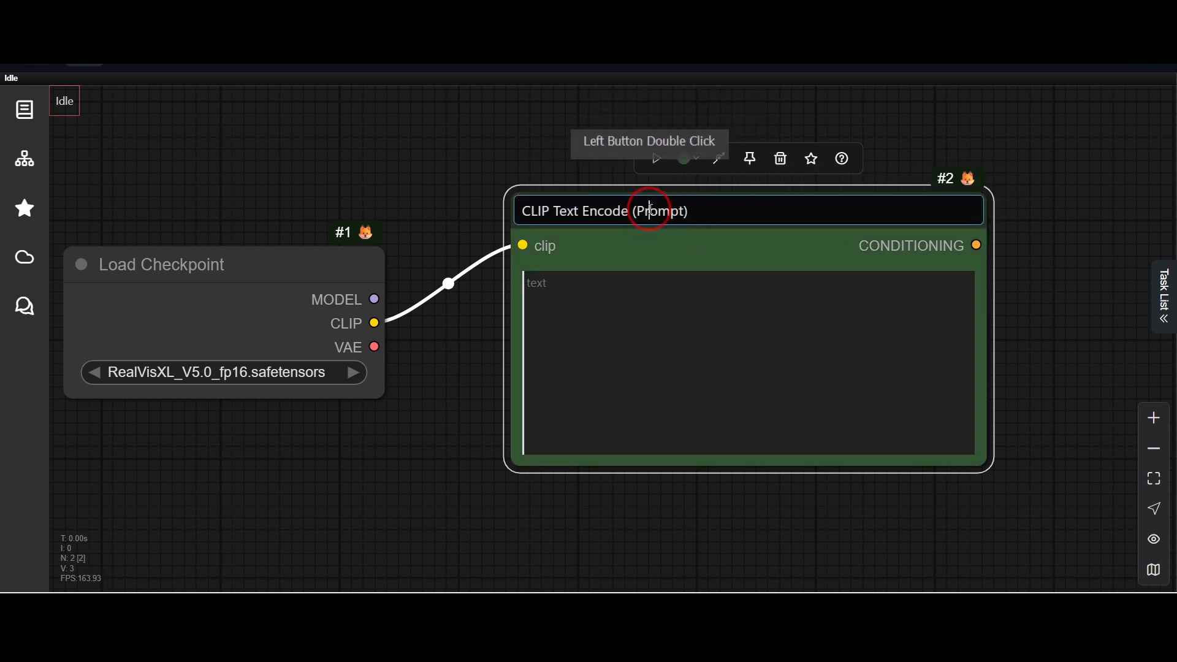
{"action": "left_click", "coordinate": [697, 215]}
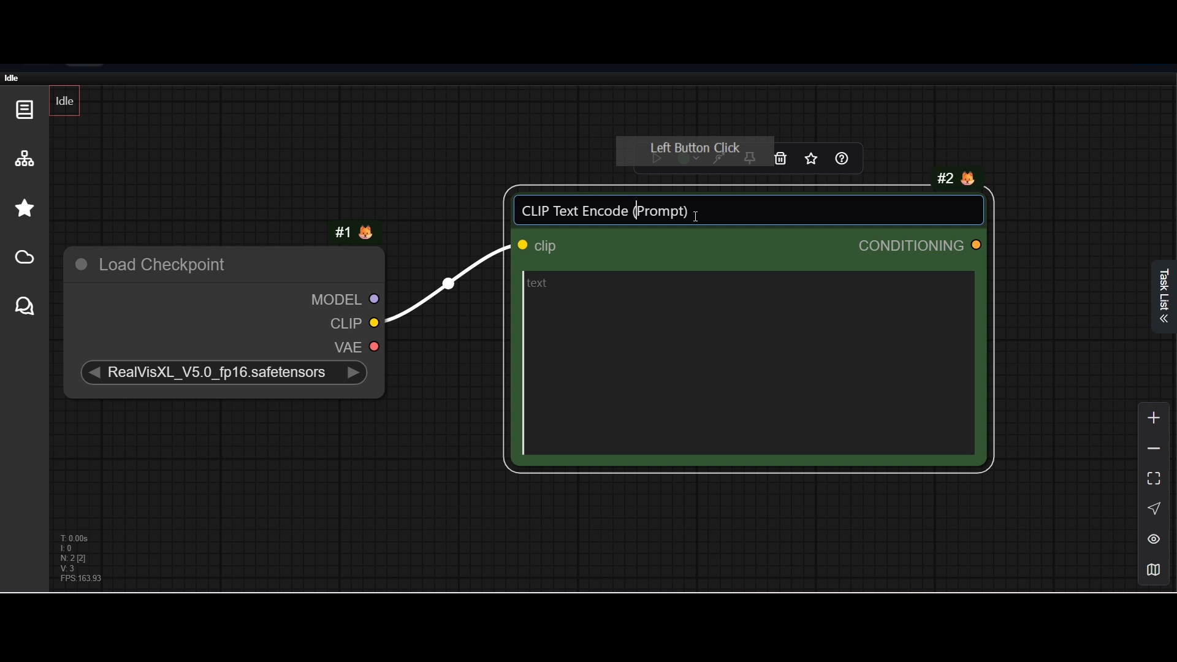
{"action": "type", "text": "Positie"}
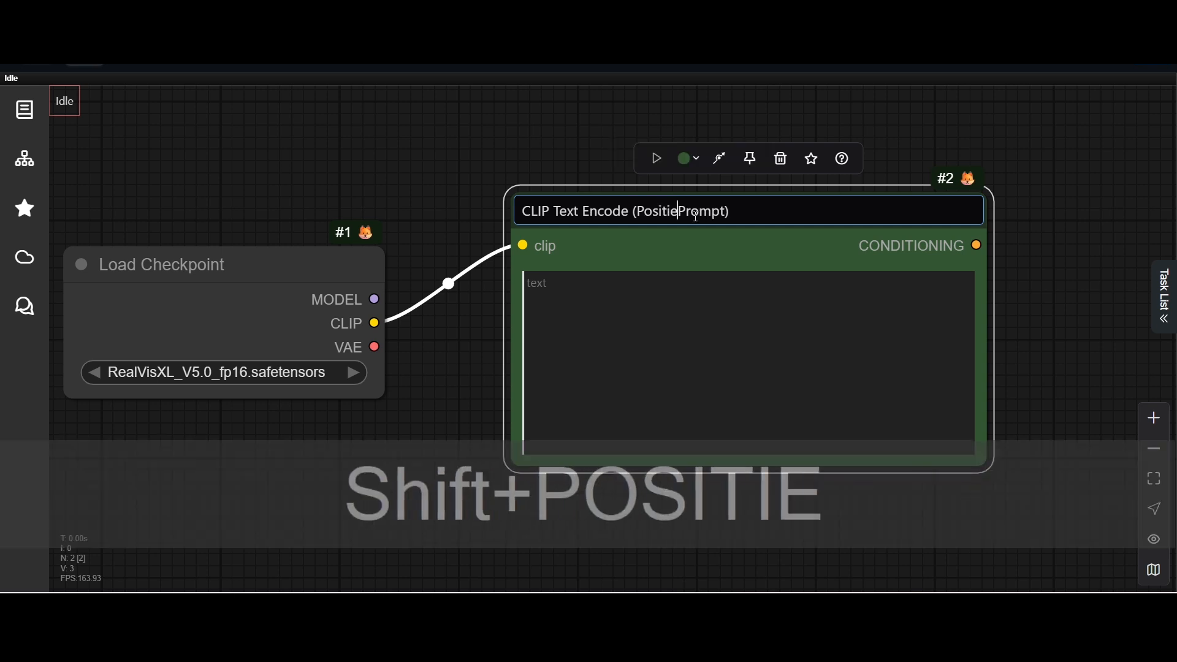
{"action": "key", "text": "BackSpace"}
{"action": "type", "text": "ve"}
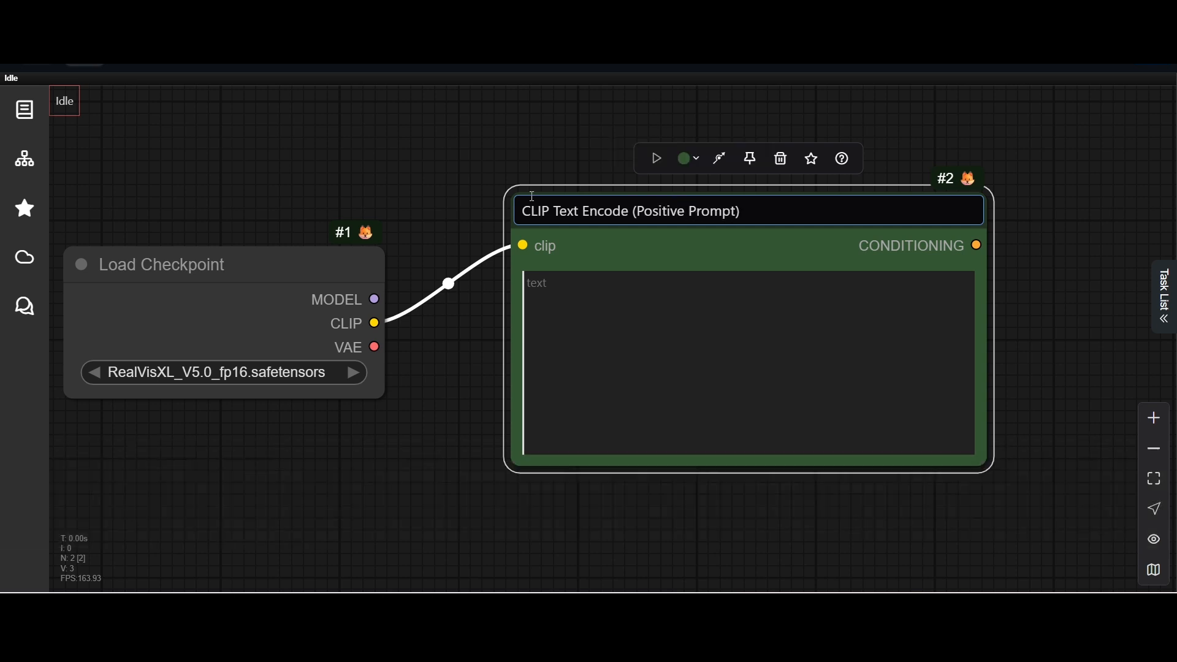
{"action": "left_click", "coordinate": [501, 150]}
Move the positive prompt node up and add a second CLIP Text Encode (Prompt) node below it, connected to the checkpoint's CLIP output
{"action": "scroll", "coordinate": [487, 158], "scroll_direction": "down", "scroll_amount": 2}
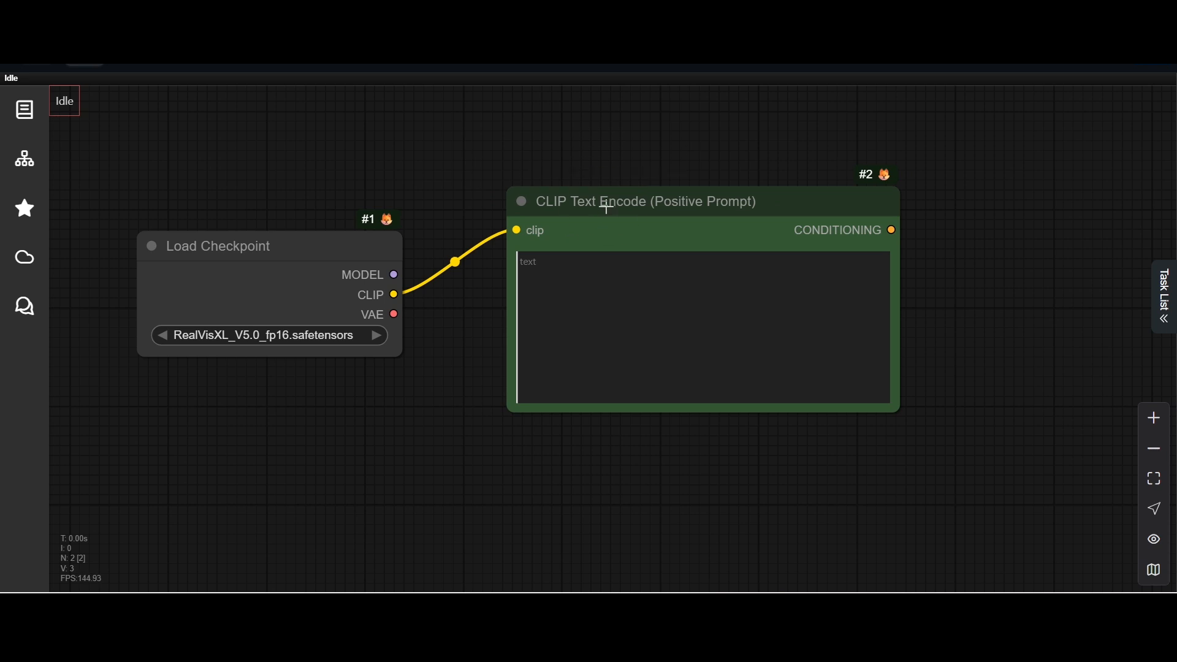
{"action": "left_click_drag", "start_coordinate": [605, 202], "coordinate": [602, 168]}
{"action": "scroll", "coordinate": [493, 314], "scroll_direction": "down", "scroll_amount": 2}
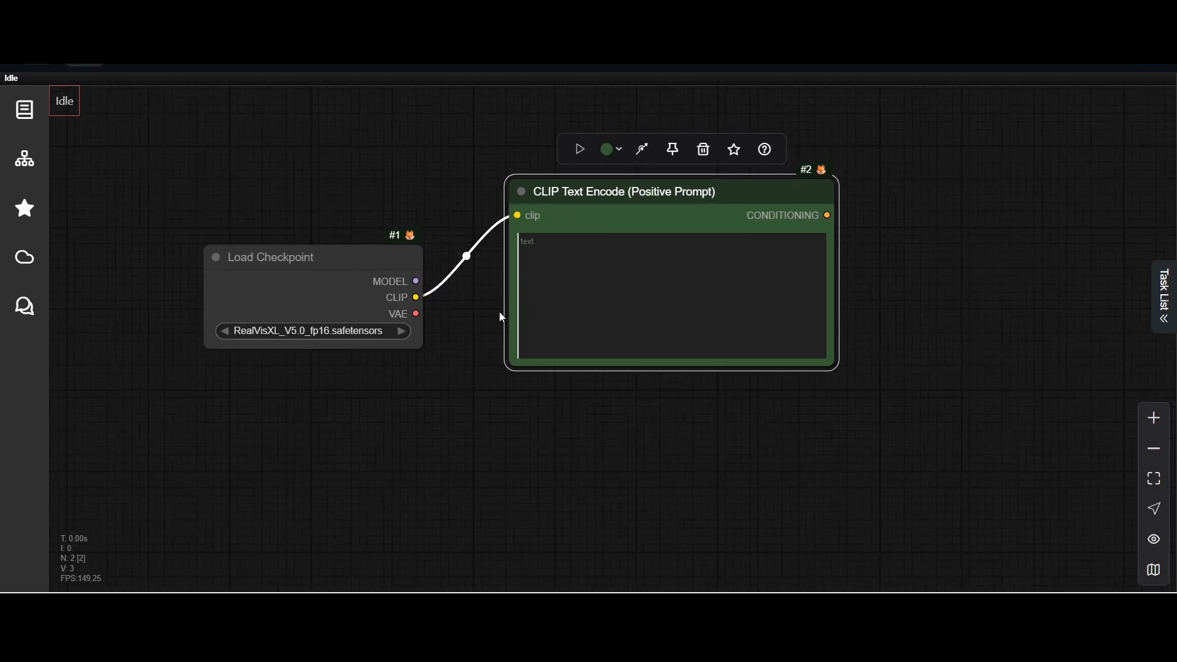
{"action": "left_click_drag", "start_coordinate": [418, 297], "coordinate": [532, 401]}
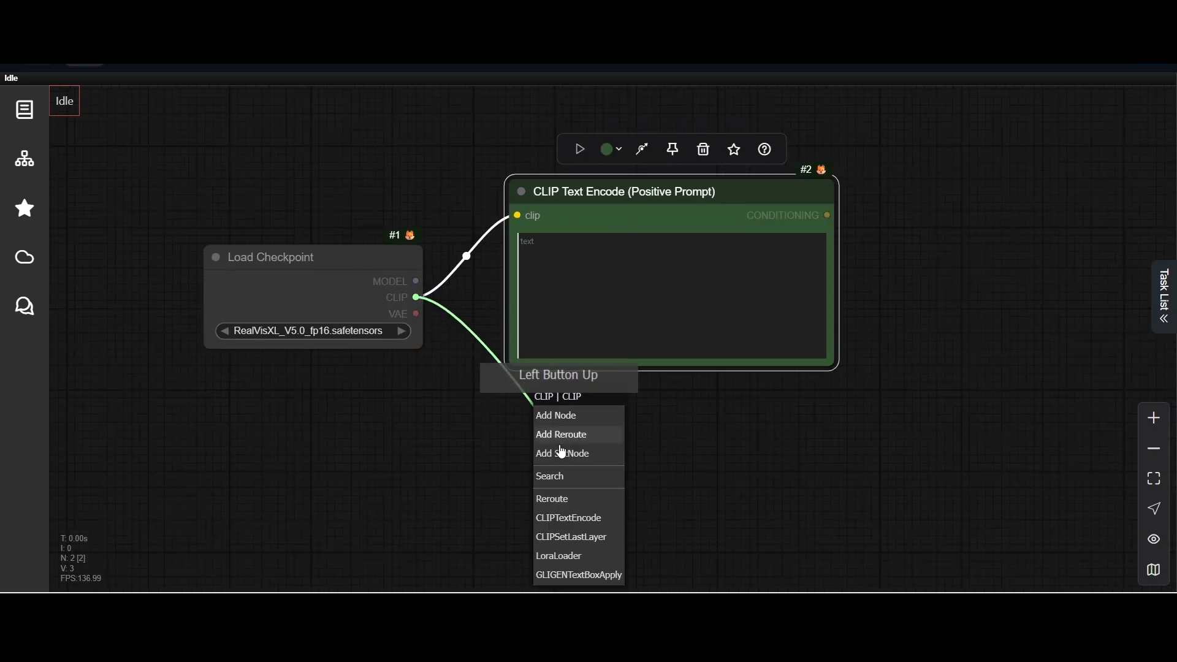
{"action": "left_click", "coordinate": [577, 478]}
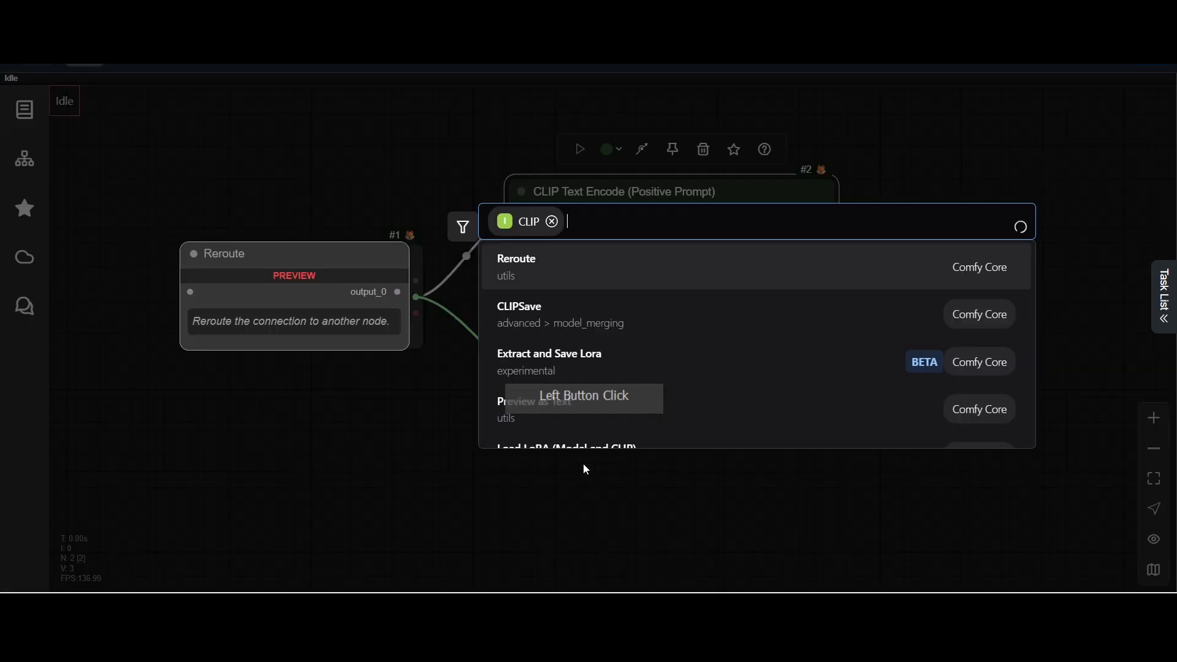
{"action": "type", "text": "clip te"}
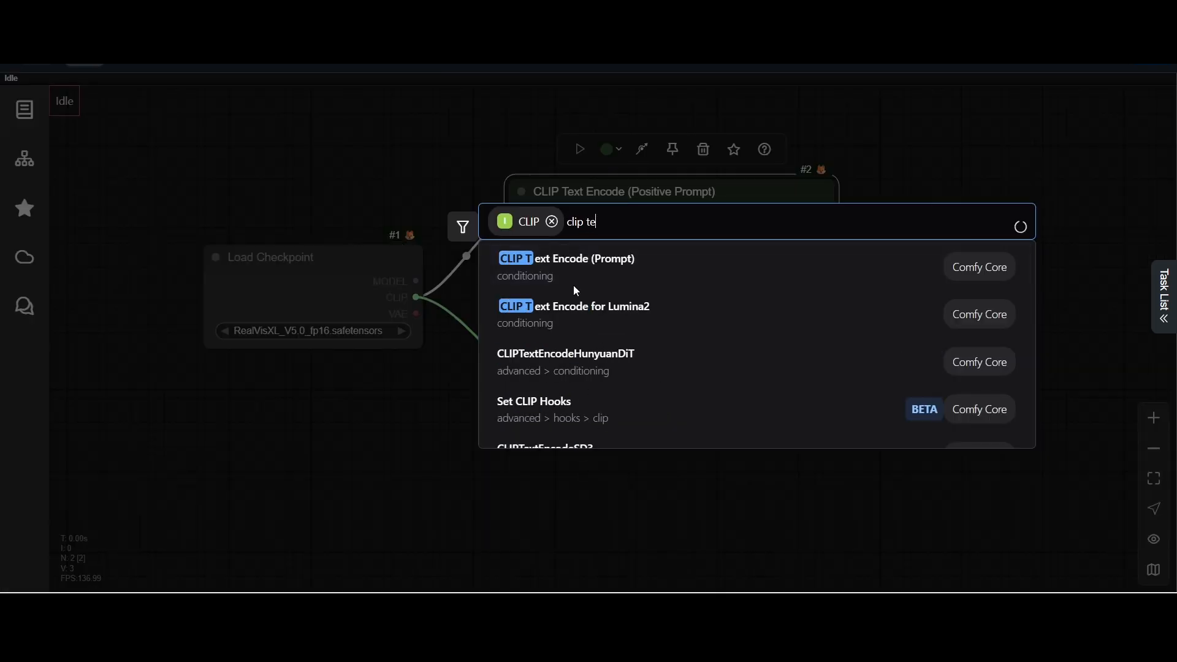
{"action": "left_click", "coordinate": [574, 278]}
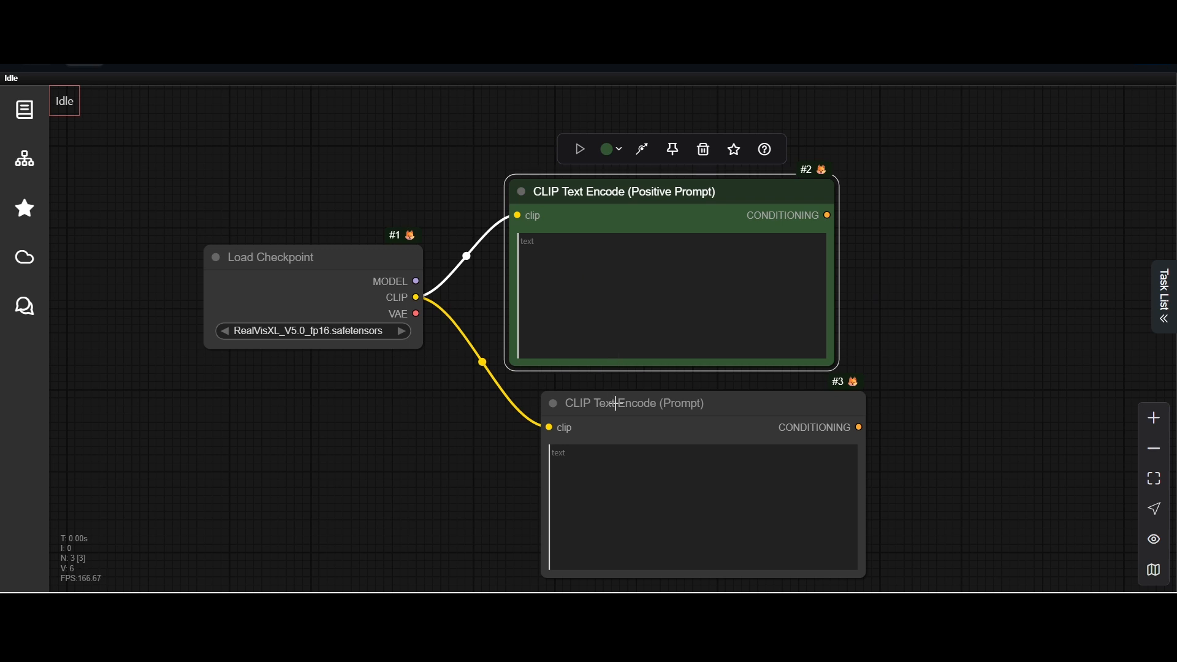
Line up the second CLIP Text Encode node under the positive prompt node and color it red
{"action": "left_click_drag", "start_coordinate": [616, 403], "coordinate": [596, 403]}
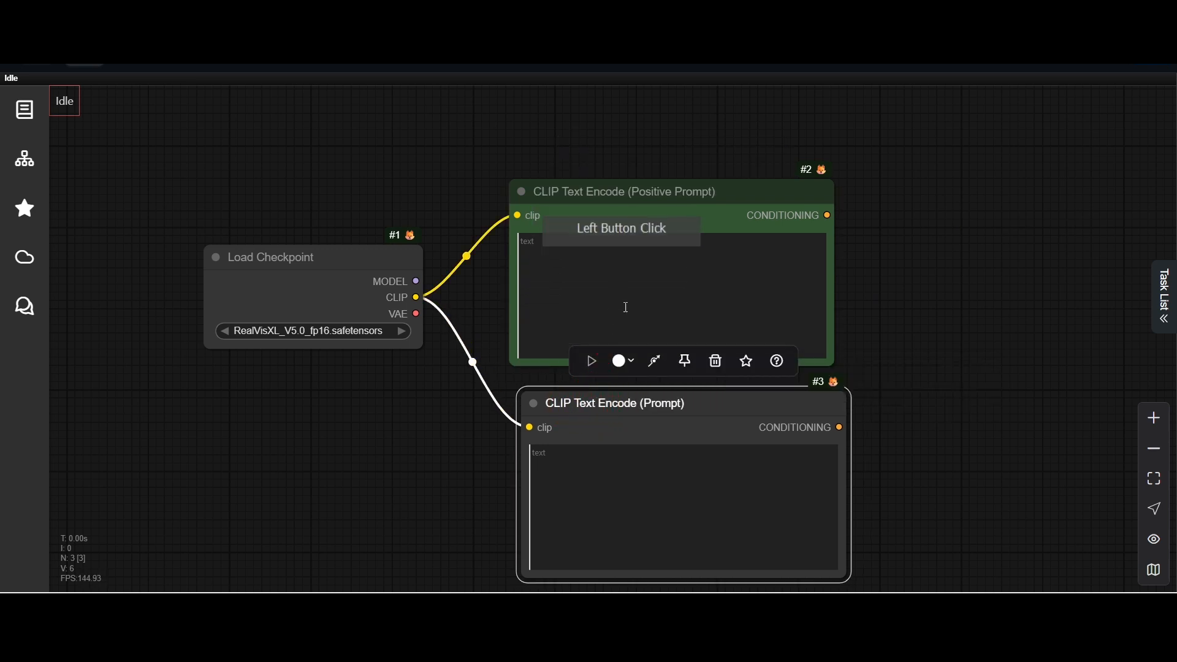
{"action": "left_click", "coordinate": [626, 362]}
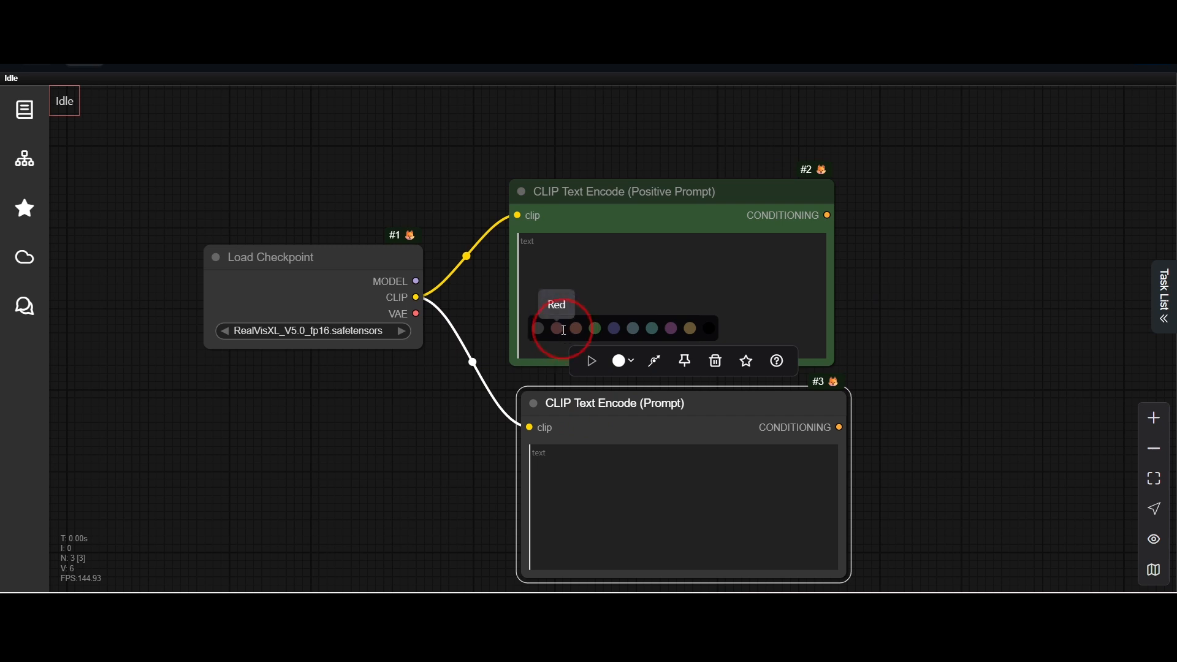
{"action": "left_click", "coordinate": [564, 330]}
Rename the red text encode node as "CLIP Text Encode (Negative Prompt)"
{"action": "double_click", "coordinate": [652, 404]}
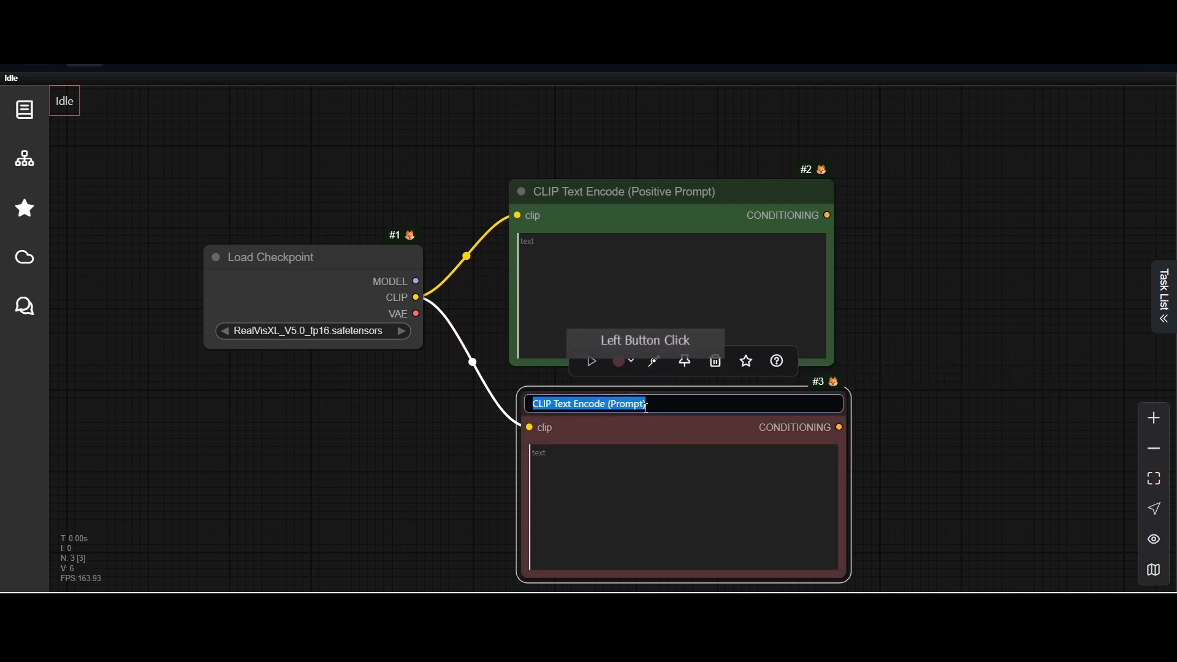
{"action": "left_click", "coordinate": [628, 404]}
{"action": "key", "text": "Left"}
{"action": "key", "text": "Left"}
{"action": "key", "text": "Left"}
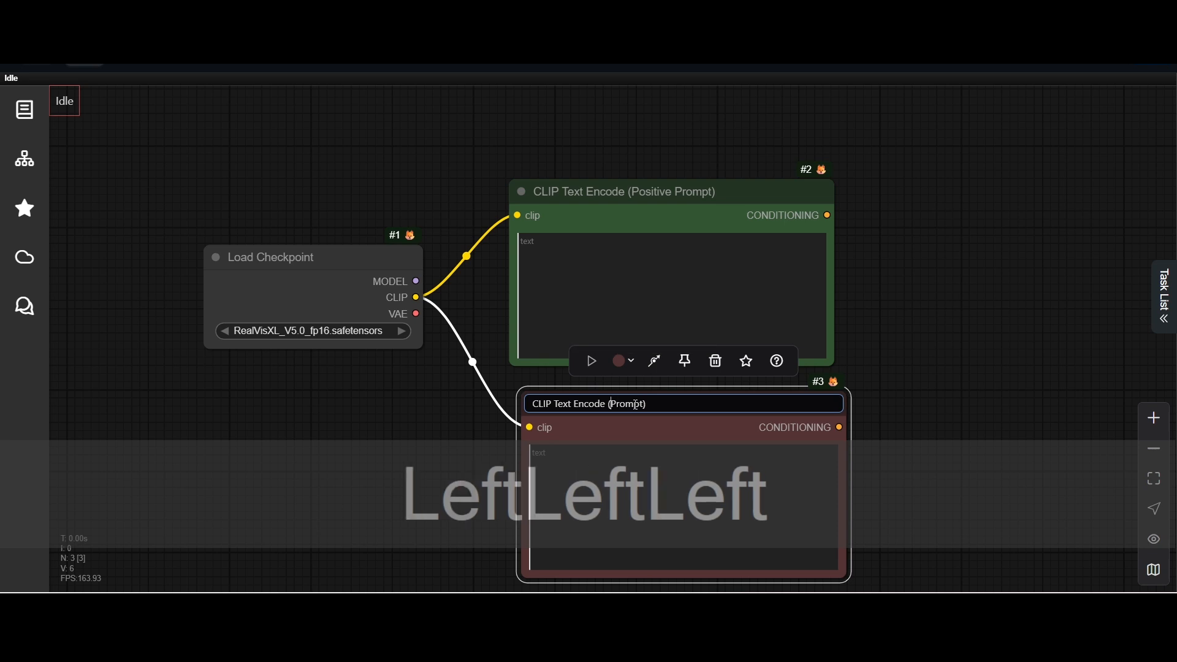
{"action": "type", "text": "Ne"}
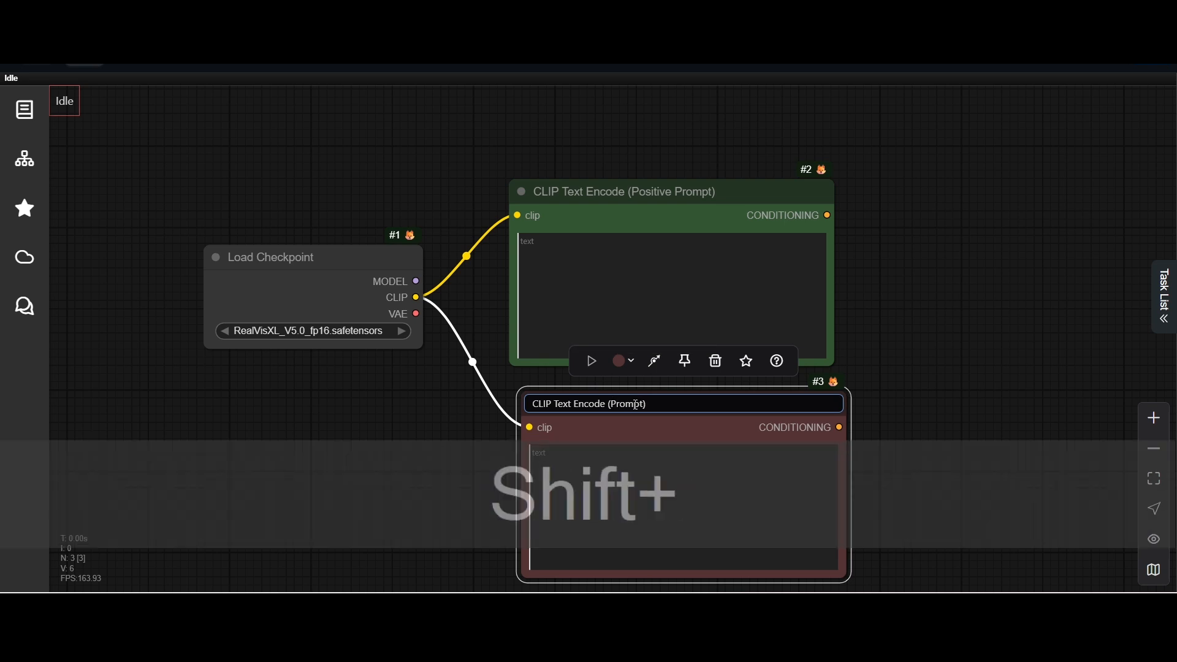
{"action": "type", "text": "gatie"}
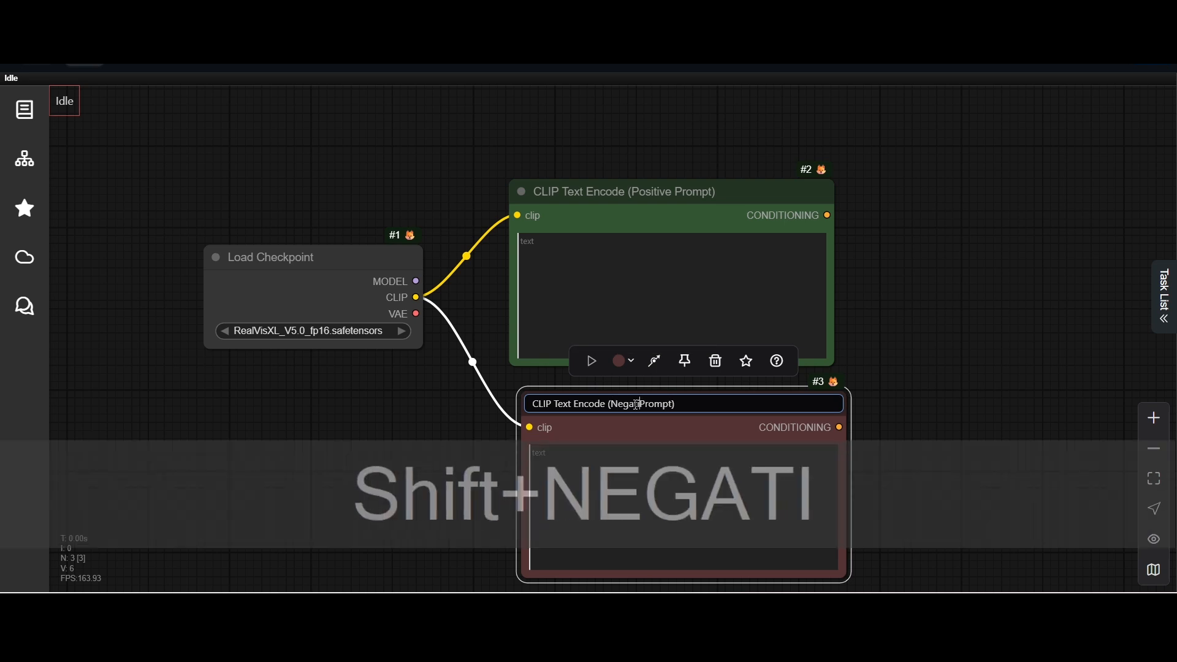
{"action": "key", "text": "BackSpace"}
{"action": "type", "text": "ve"}
{"action": "key", "text": "Return"}
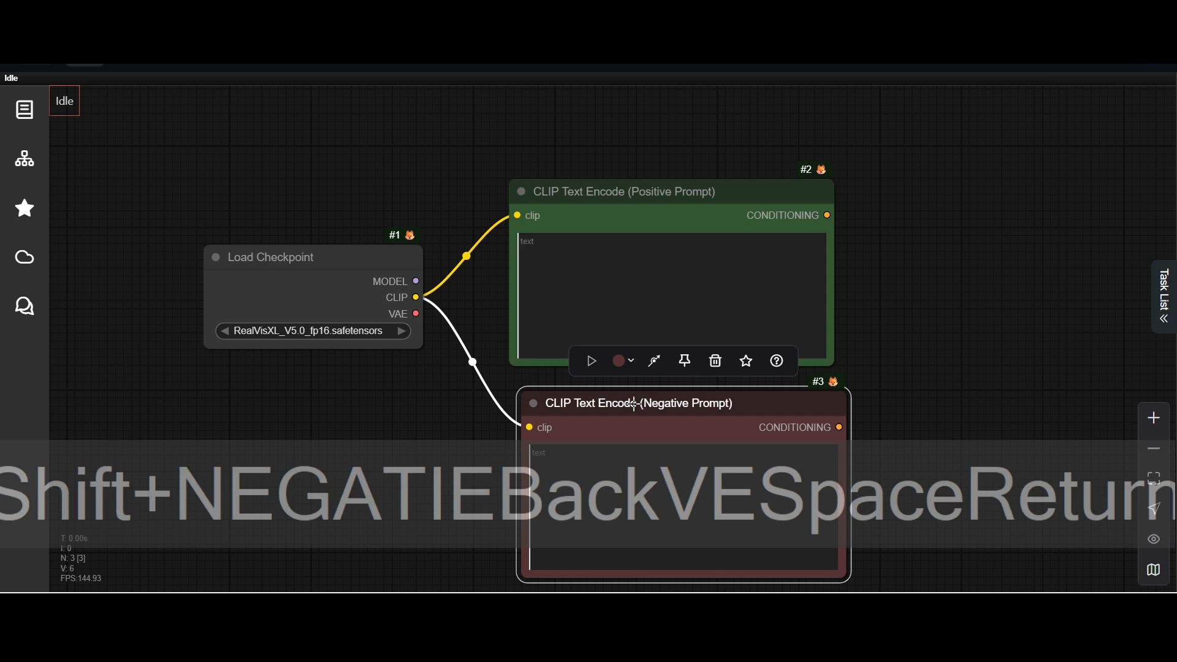
{"action": "scroll", "coordinate": [861, 308], "scroll_direction": "down", "scroll_amount": 3}
{"action": "left_click_drag", "start_coordinate": [874, 326], "coordinate": [705, 322]}
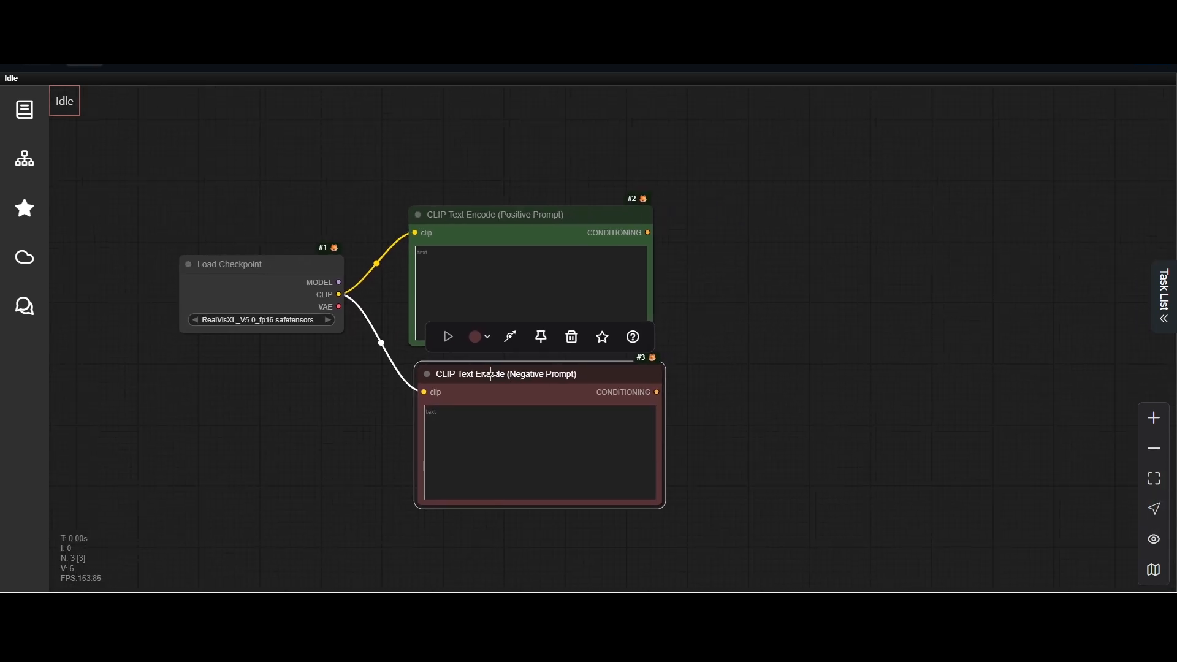
Move the Load Checkpoint node farther from the aligned prompt nodes and add a Seamless Tile node connected to its MODEL output
{"action": "left_click_drag", "start_coordinate": [490, 374], "coordinate": [484, 374]}
{"action": "left_click_drag", "start_coordinate": [268, 264], "coordinate": [169, 268]}
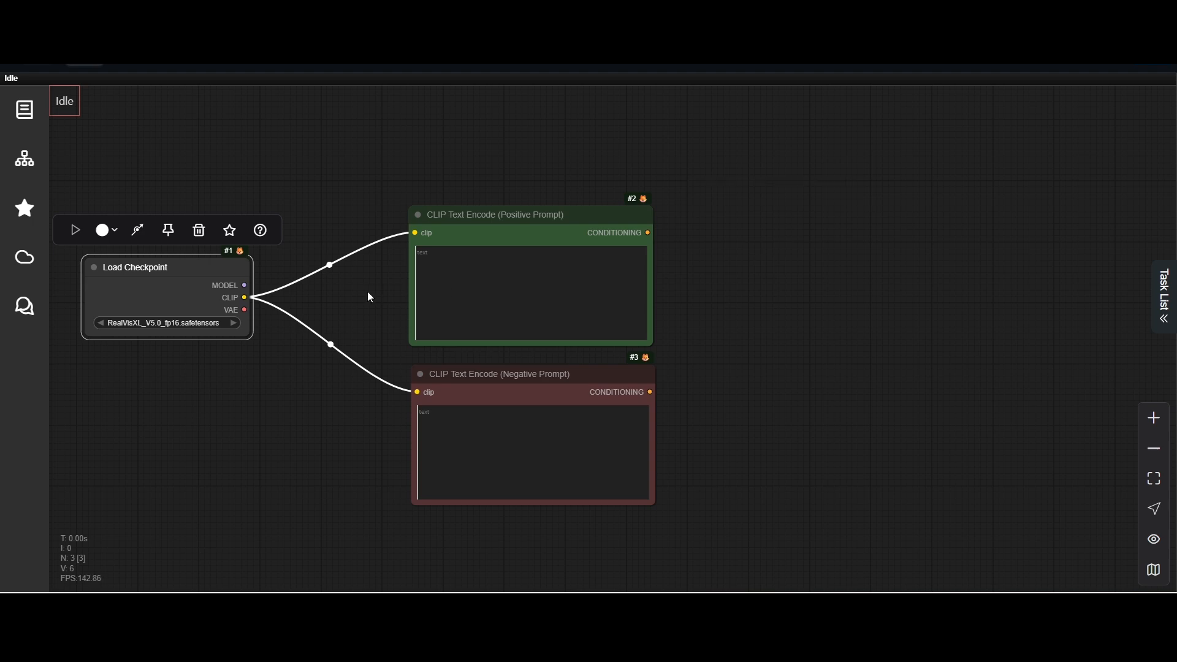
{"action": "left_click_drag", "start_coordinate": [246, 285], "coordinate": [331, 178]}
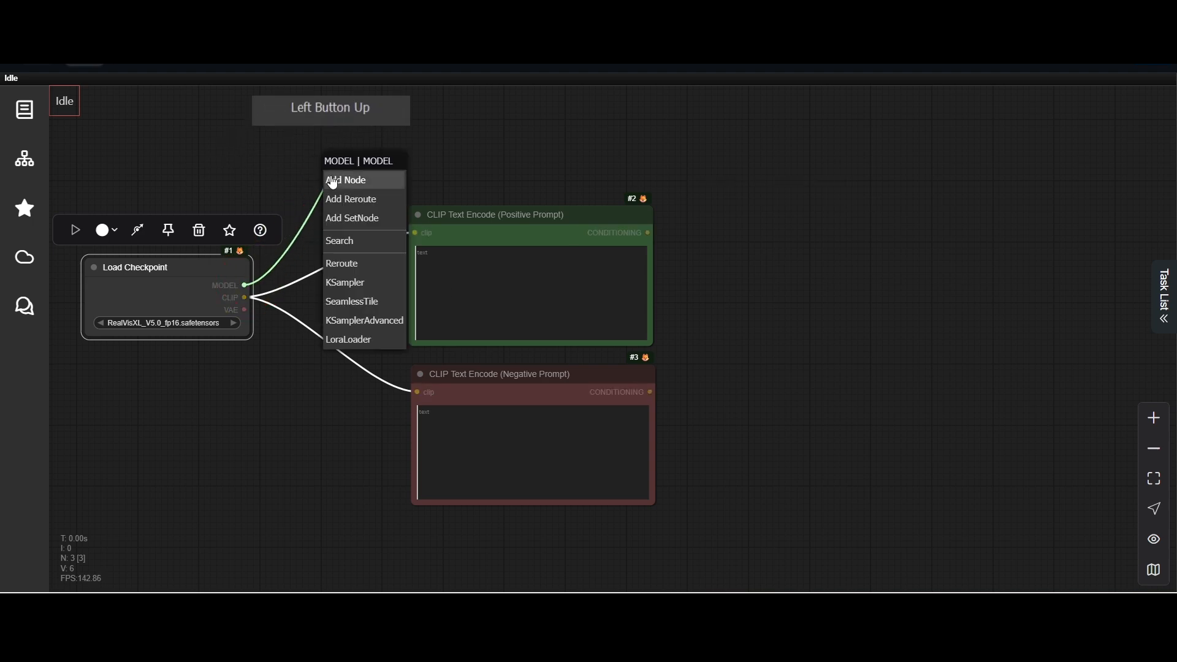
{"action": "left_click", "coordinate": [342, 242]}
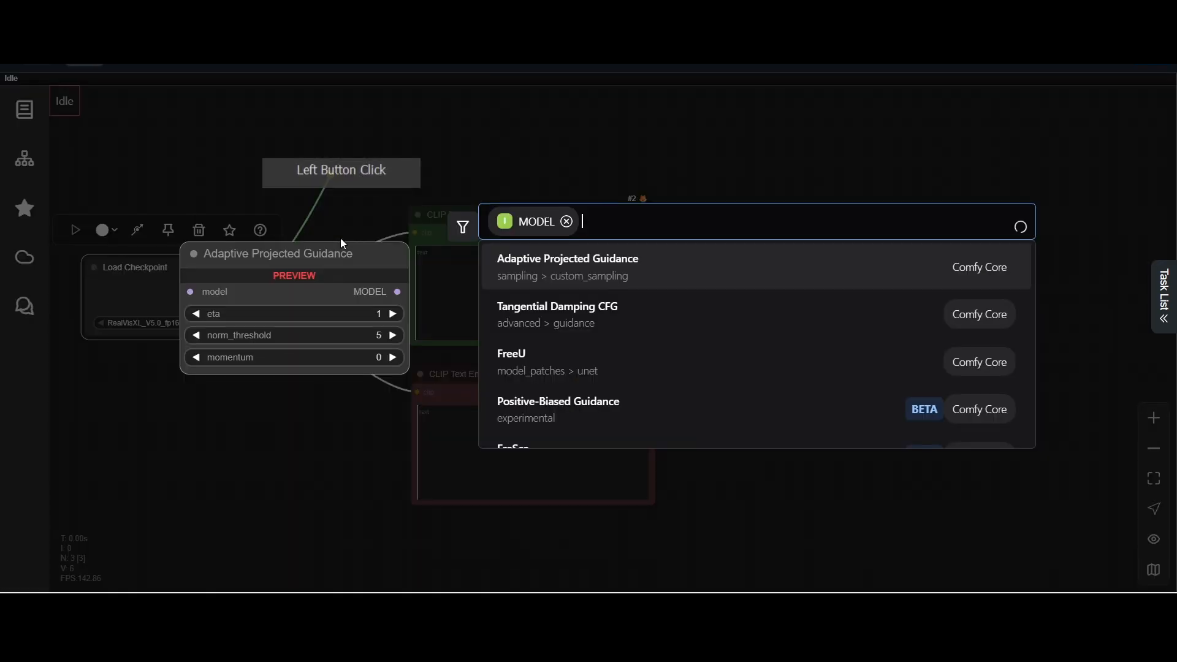
{"action": "type", "text": "seamless"}
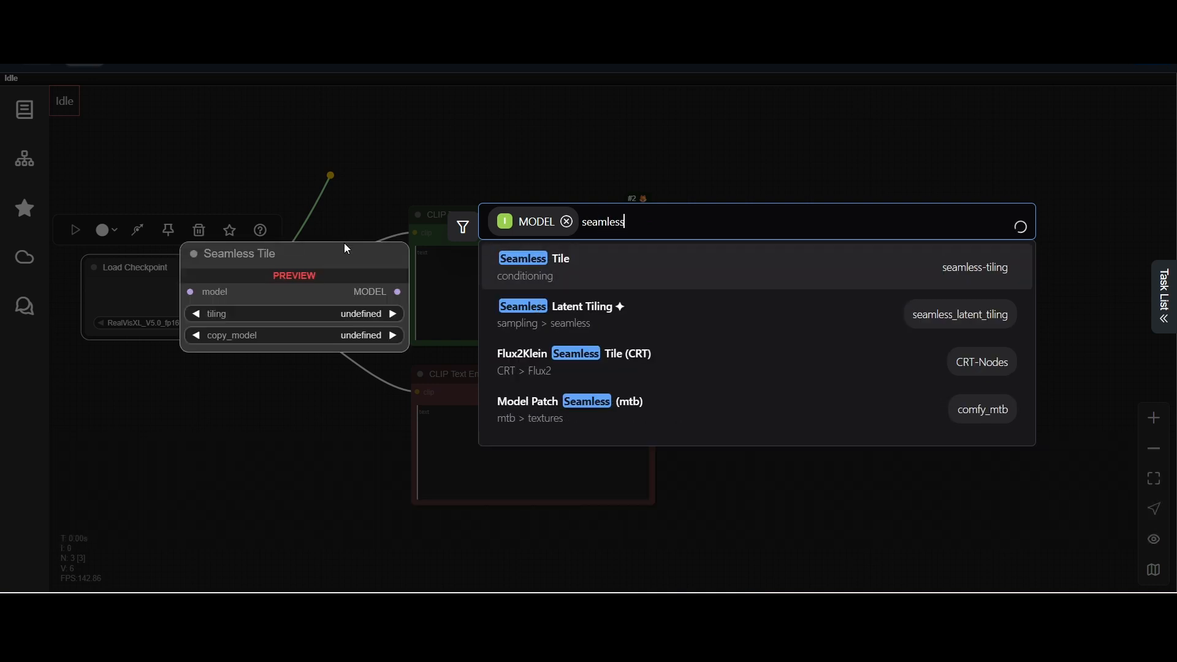
{"action": "left_click", "coordinate": [573, 279]}
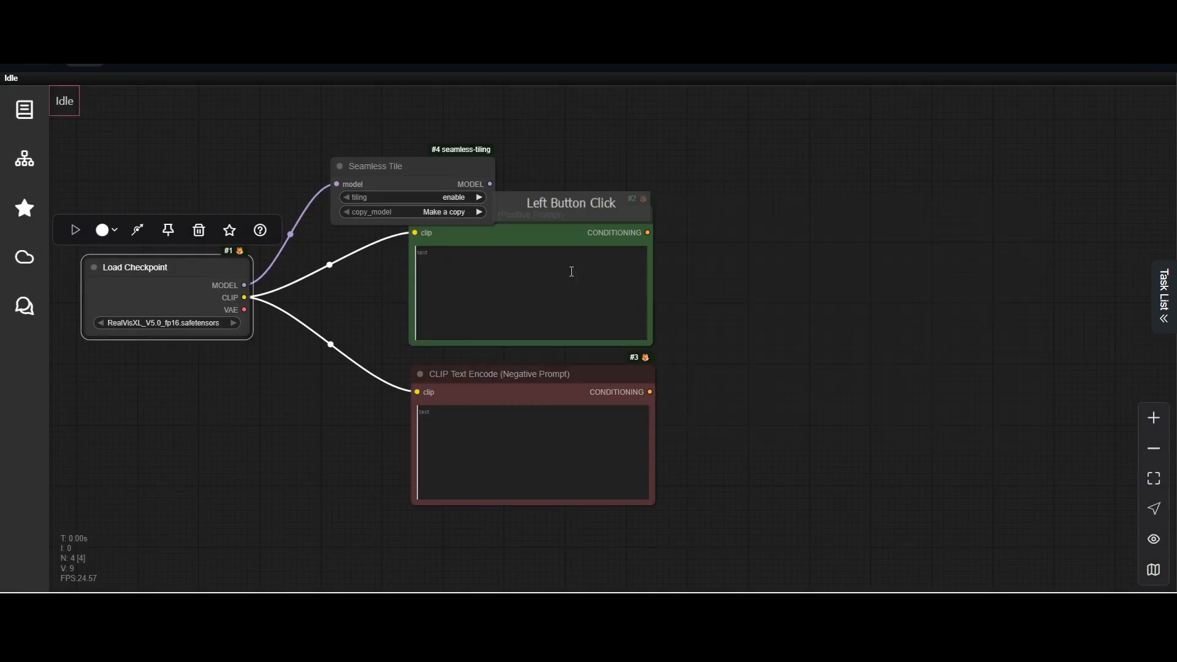
Set the Seamless Tile node's tiling to enable and move the node up clear of the positive prompt node
{"action": "left_click", "coordinate": [365, 166]}
{"action": "left_click_drag", "start_coordinate": [365, 167], "coordinate": [307, 156]}
{"action": "scroll", "coordinate": [315, 184], "scroll_direction": "up", "scroll_amount": 6}
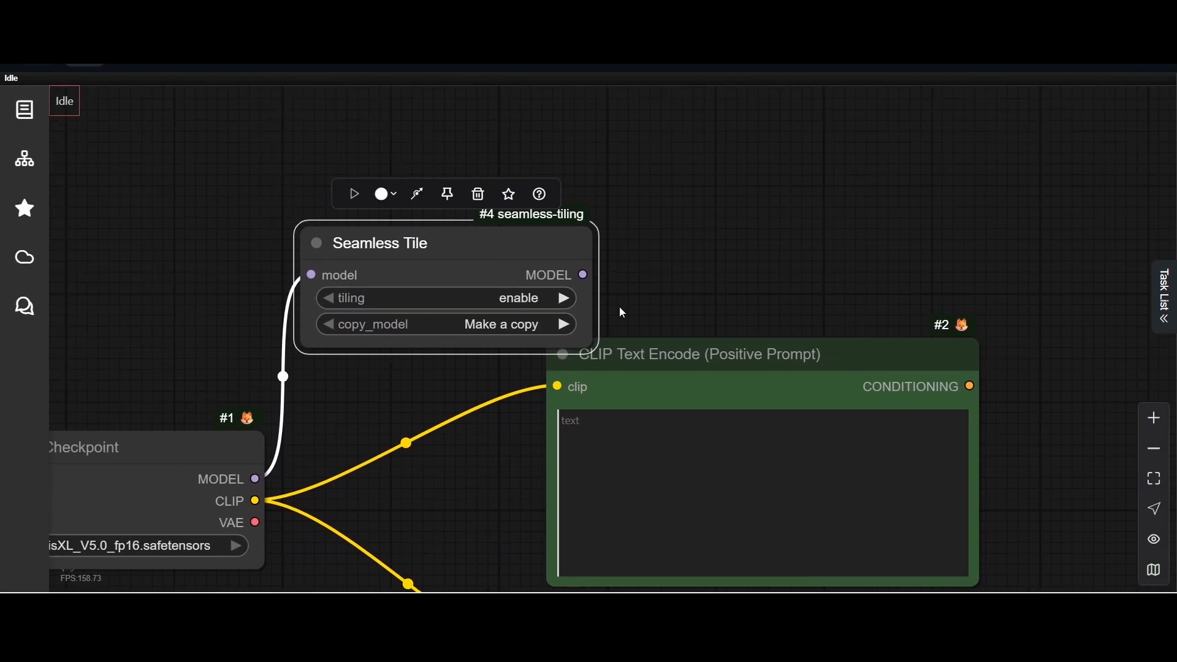
{"action": "left_click", "coordinate": [531, 299]}
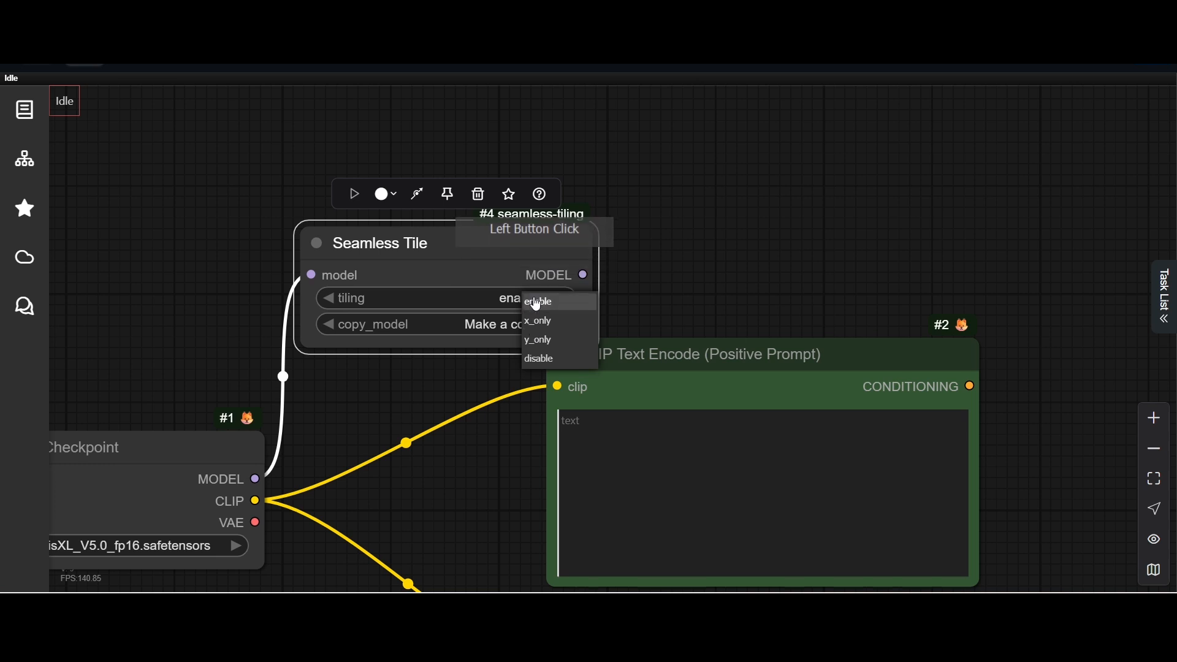
{"action": "left_click", "coordinate": [539, 310]}
{"action": "scroll", "coordinate": [691, 274], "scroll_direction": "down", "scroll_amount": 2}
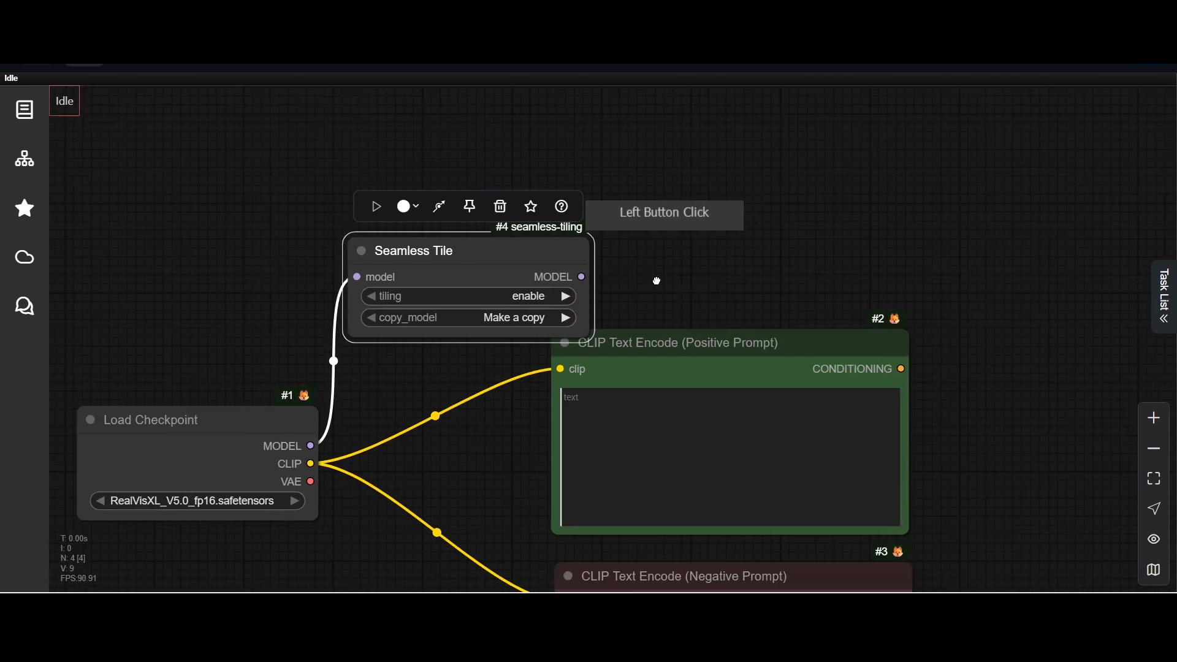
{"action": "left_click_drag", "start_coordinate": [320, 240], "coordinate": [346, 208]}
{"action": "scroll", "coordinate": [650, 285], "scroll_direction": "down", "scroll_amount": 3}
Add a KSampler node connected to the Seamless Tile node's MODEL output and place it beyond the prompt nodes
{"action": "left_click_drag", "start_coordinate": [700, 277], "coordinate": [635, 319]}
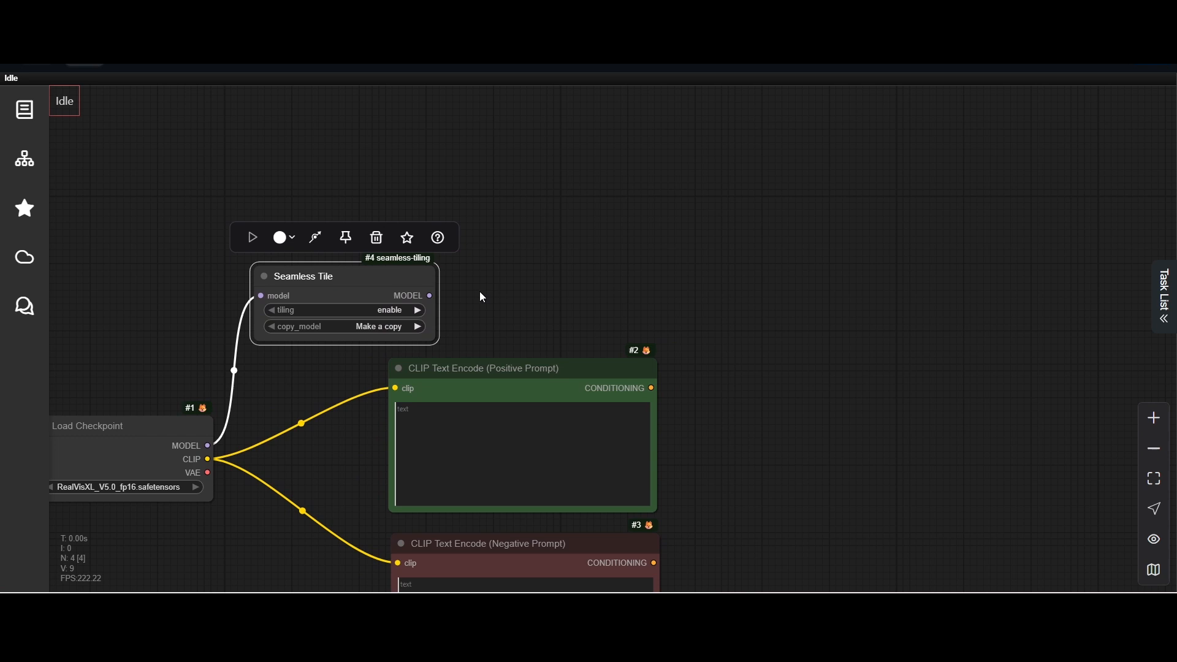
{"action": "left_click", "coordinate": [430, 295]}
{"action": "left_click", "coordinate": [619, 286]}
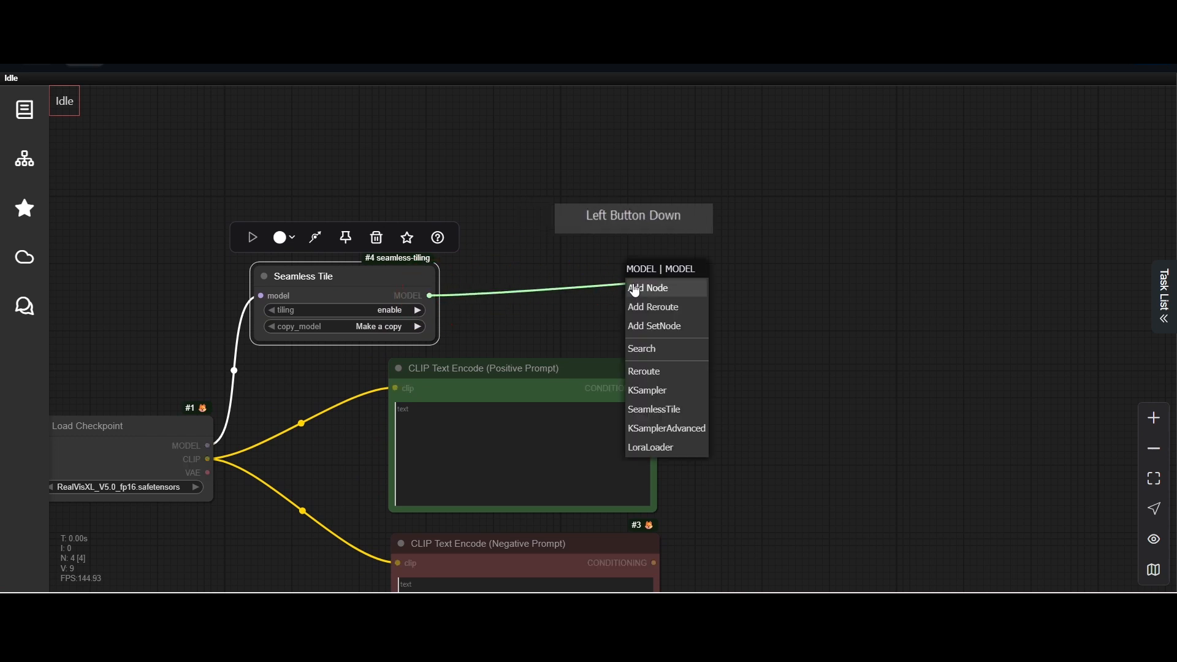
{"action": "left_click", "coordinate": [659, 356]}
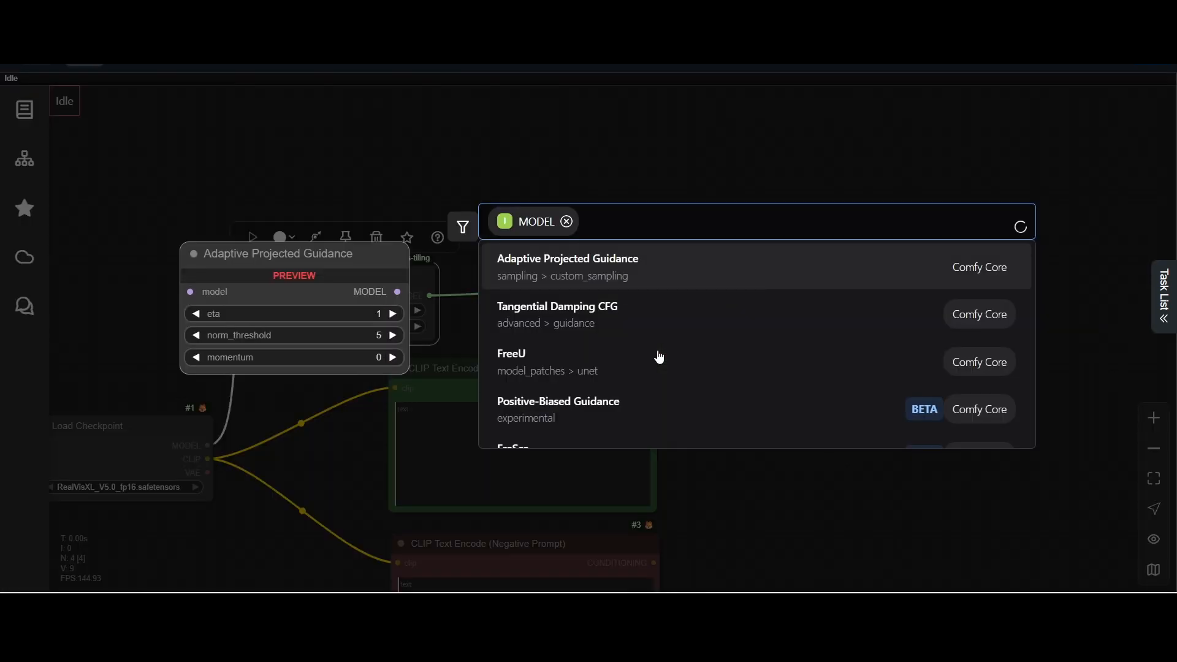
{"action": "type", "text": "ksamp"}
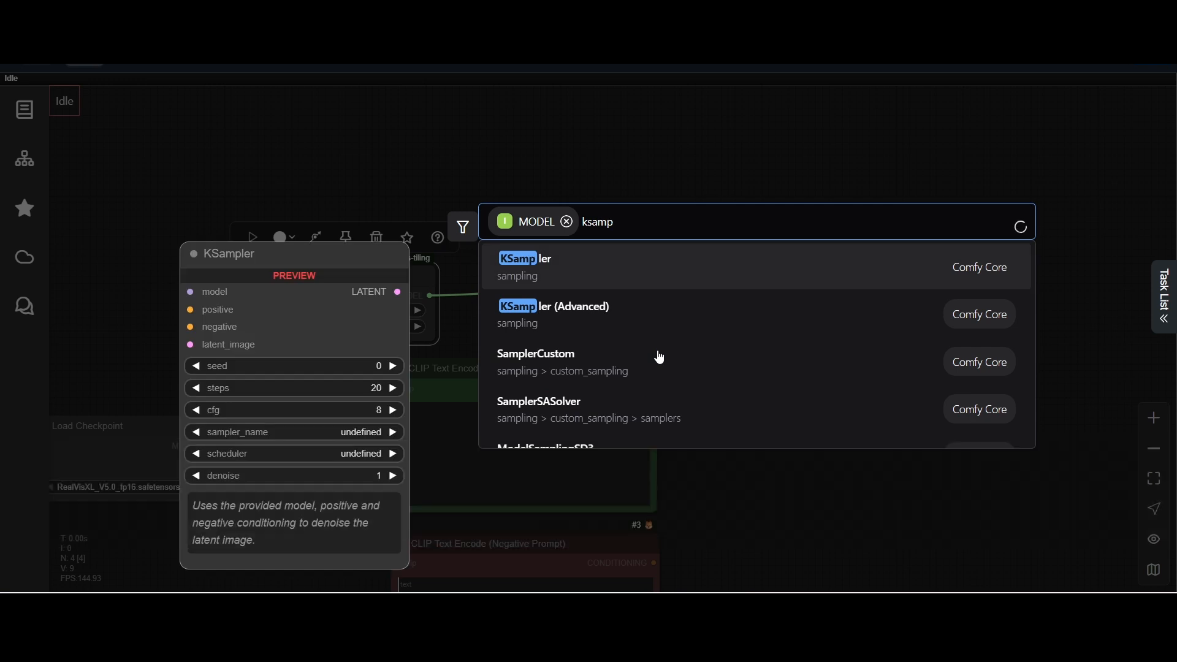
{"action": "left_click", "coordinate": [562, 262]}
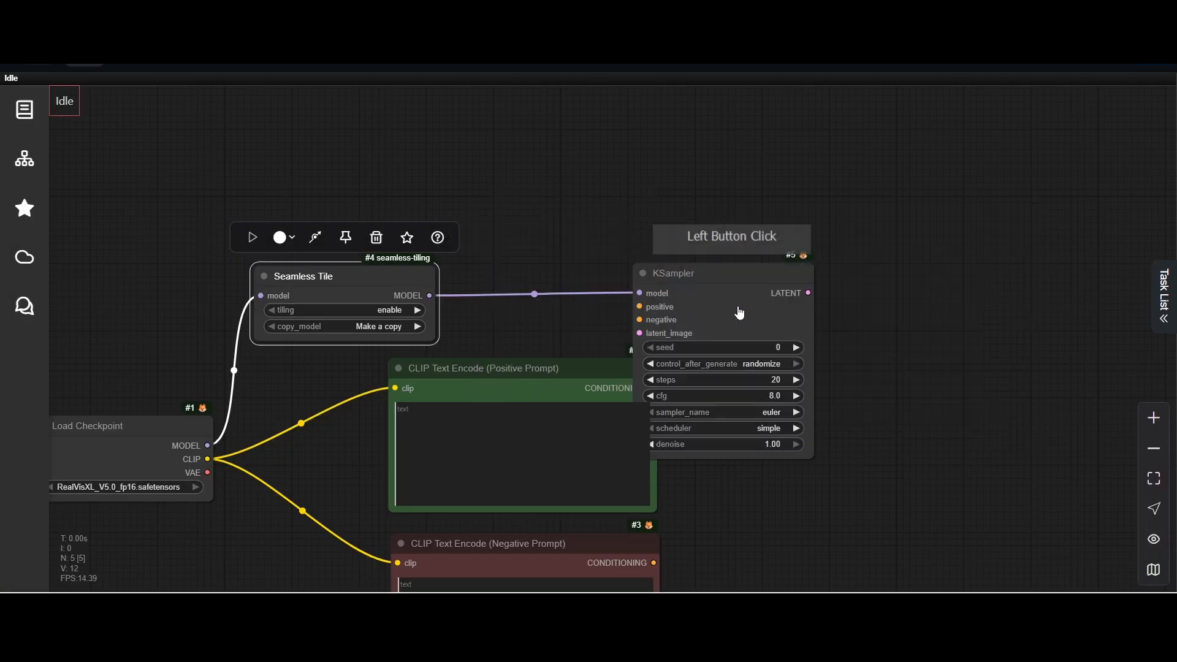
{"action": "left_click_drag", "start_coordinate": [709, 274], "coordinate": [837, 275]}
Connect the CONDITIONING outputs of the positive and negative prompt nodes to the KSampler's positive and negative inputs
{"action": "scroll", "coordinate": [706, 373], "scroll_direction": "up", "scroll_amount": 1}
{"action": "left_click_drag", "start_coordinate": [706, 374], "coordinate": [785, 232]}
{"action": "scroll", "coordinate": [696, 310], "scroll_direction": "down", "scroll_amount": 1}
{"action": "scroll", "coordinate": [699, 396], "scroll_direction": "down", "scroll_amount": 1}
{"action": "left_click_drag", "start_coordinate": [698, 396], "coordinate": [701, 348]}
{"action": "left_click_drag", "start_coordinate": [674, 431], "coordinate": [769, 223]}
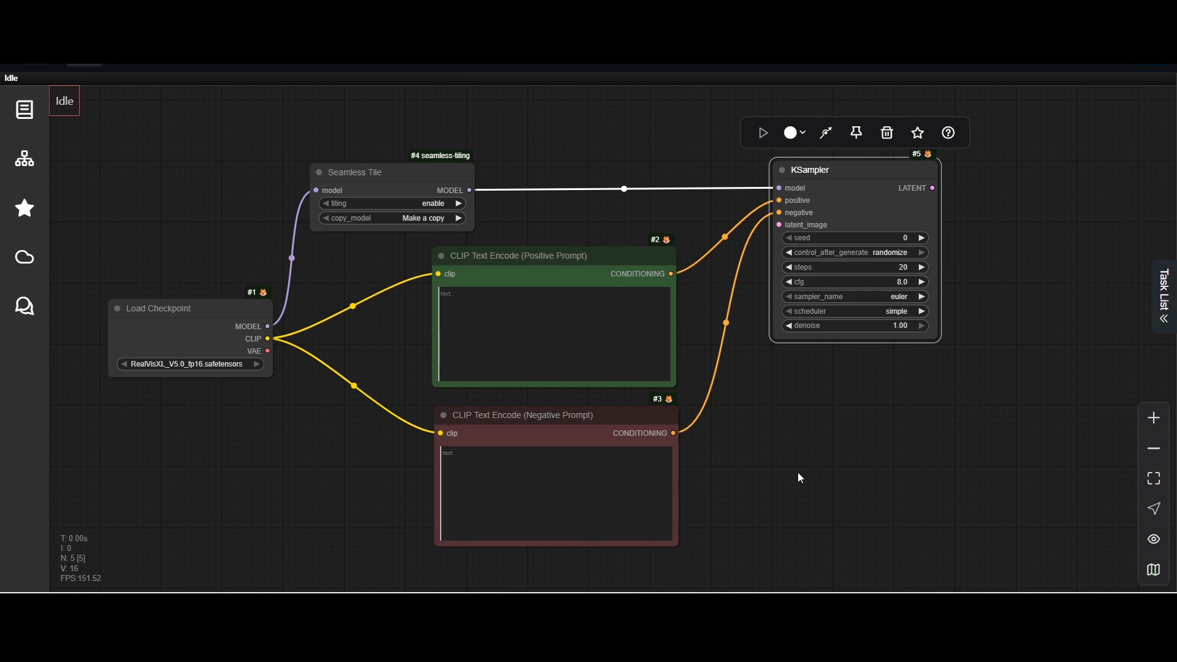
Add an Empty Latent Image node connected to the KSampler's latent_image input and place it below the KSampler
{"action": "scroll", "coordinate": [798, 474], "scroll_direction": "up", "scroll_amount": 1}
{"action": "left_click_drag", "start_coordinate": [774, 177], "coordinate": [747, 383]}
{"action": "left_click", "coordinate": [775, 470]}
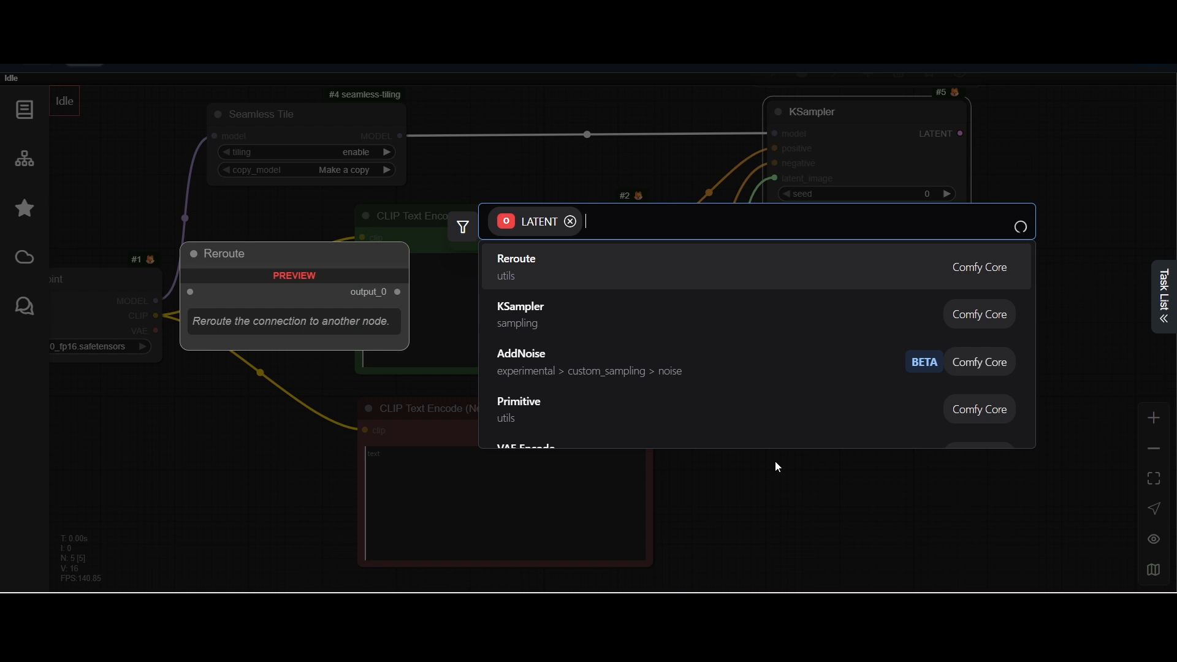
{"action": "type", "text": "empty"}
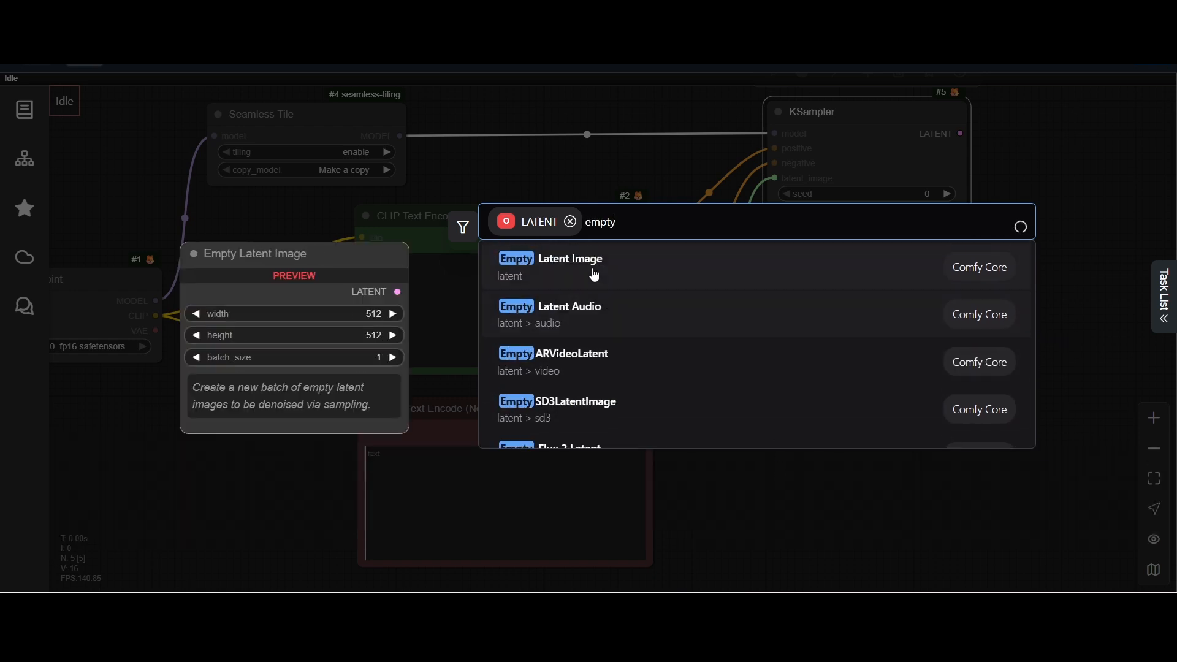
{"action": "left_click", "coordinate": [594, 275]}
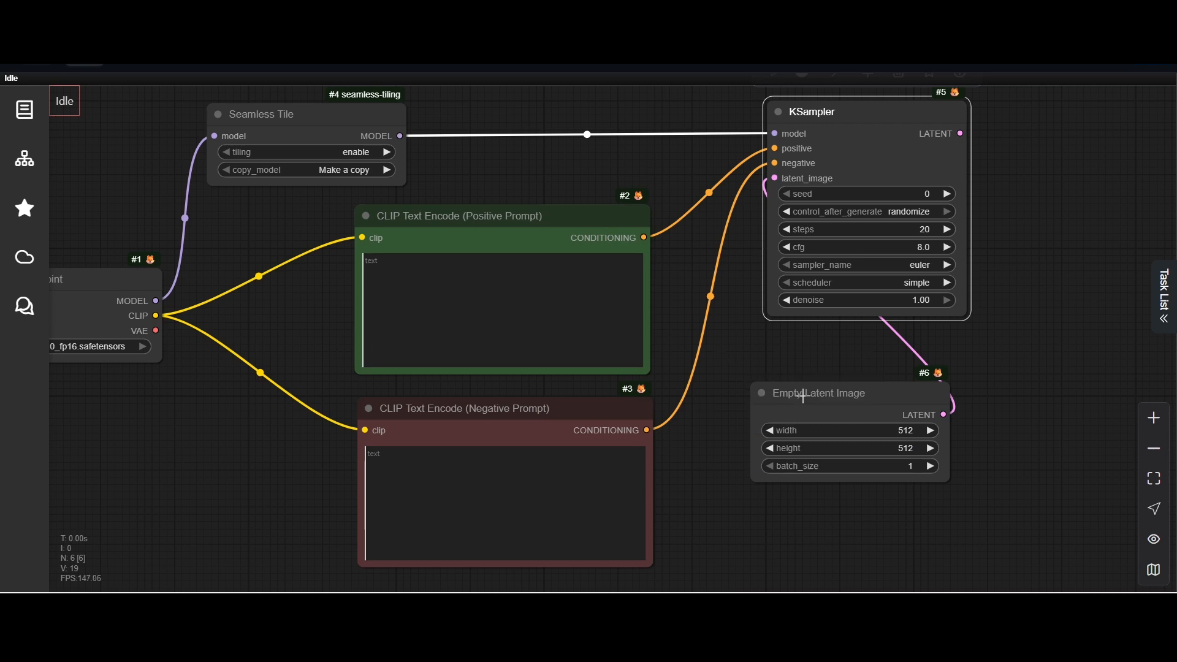
{"action": "left_click_drag", "start_coordinate": [803, 395], "coordinate": [766, 394]}
Set the Empty Latent Image node's width and height to 1024 each
{"action": "scroll", "coordinate": [885, 460], "scroll_direction": "up", "scroll_amount": 5}
{"action": "left_click", "coordinate": [854, 415]}
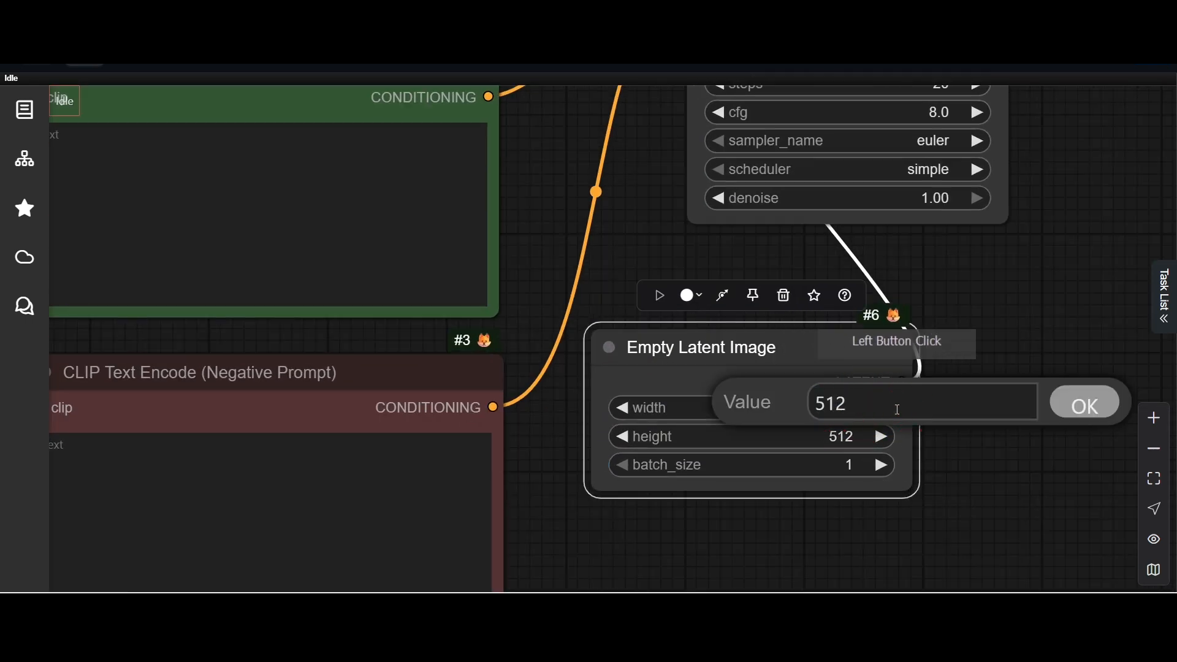
{"action": "type", "text": "*2"}
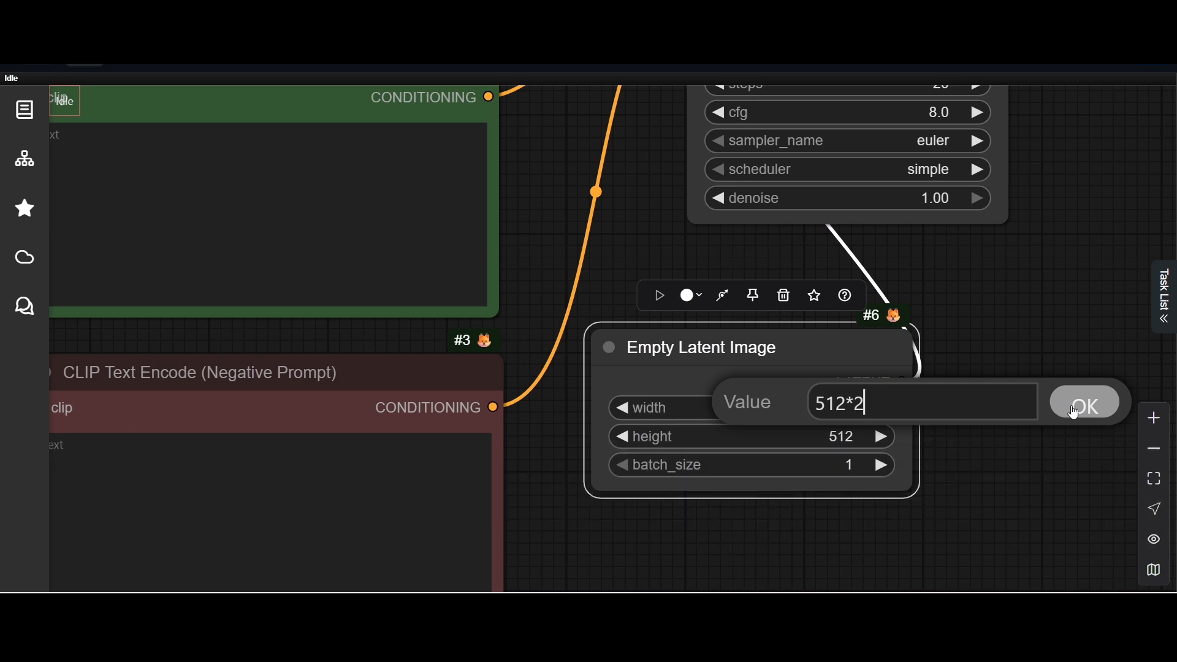
{"action": "left_click", "coordinate": [1083, 402]}
{"action": "left_click", "coordinate": [844, 437]}
{"action": "left_click", "coordinate": [863, 415]}
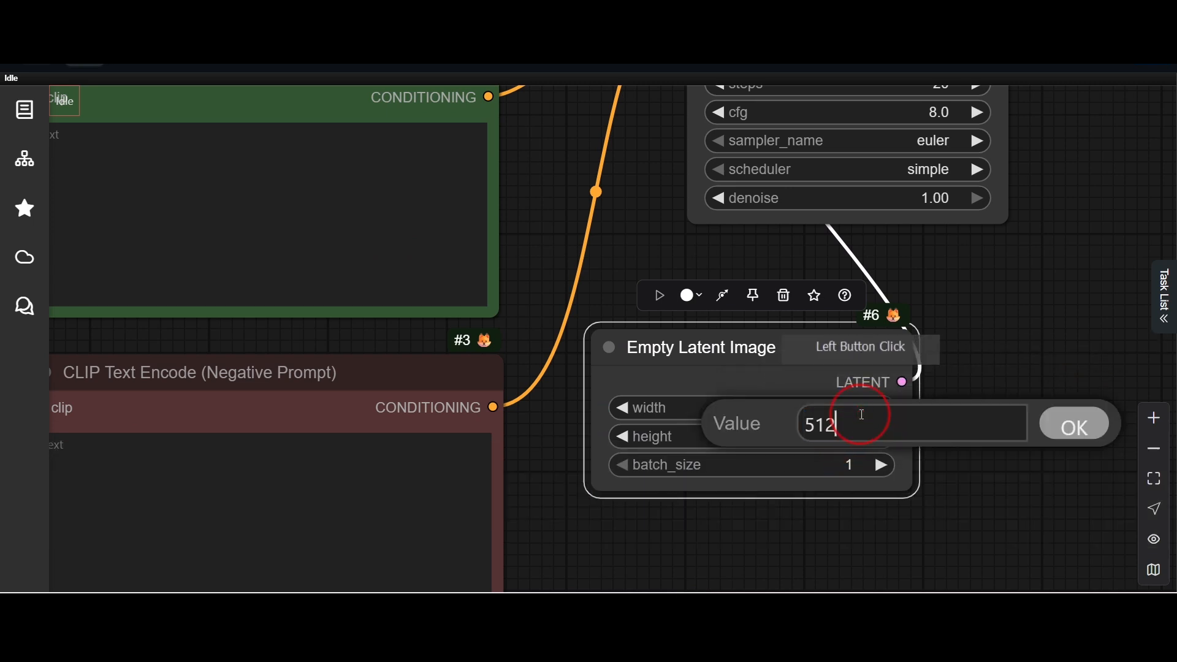
{"action": "type", "text": "*"}
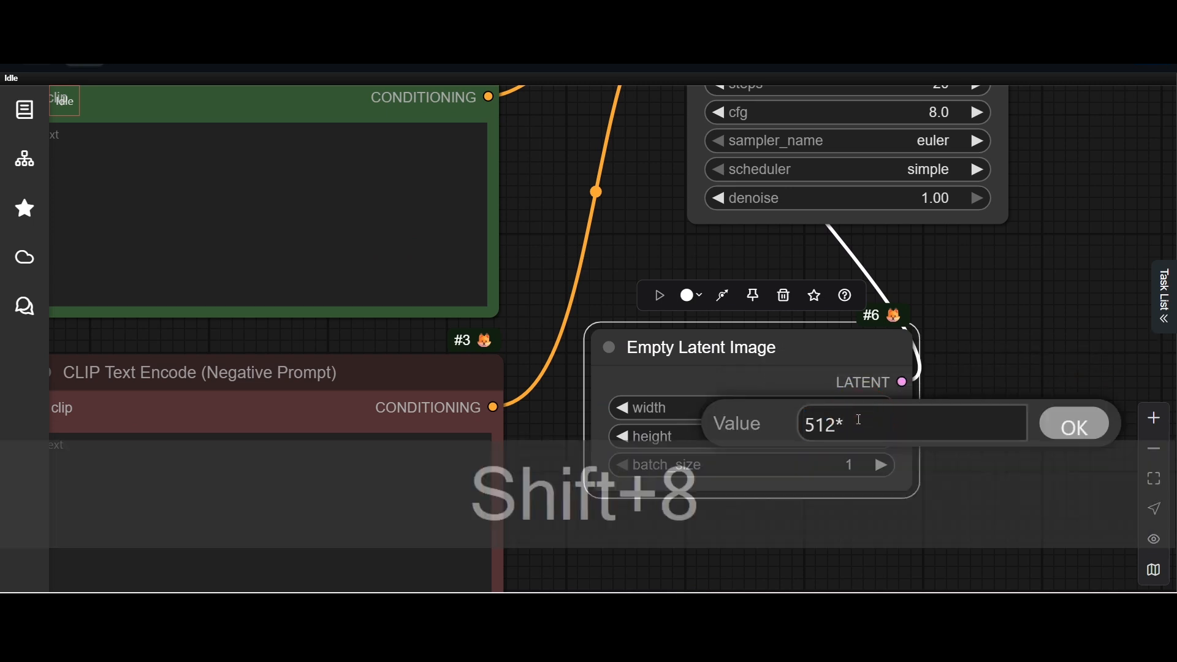
{"action": "type", "text": "2"}
{"action": "left_click", "coordinate": [1072, 428]}
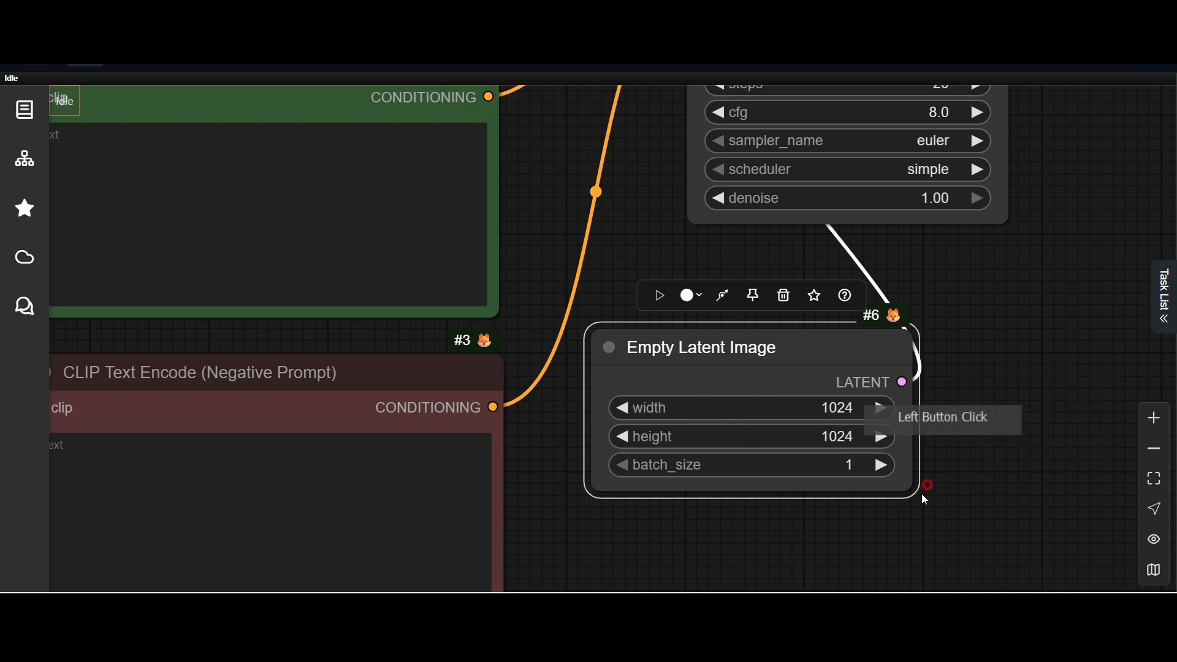
Add the Circular VAEDecode node from tiled_ksampler, connected to the KSampler's LATENT output
{"action": "scroll", "coordinate": [871, 515], "scroll_direction": "down", "scroll_amount": 4}
{"action": "left_click_drag", "start_coordinate": [874, 523], "coordinate": [924, 517]}
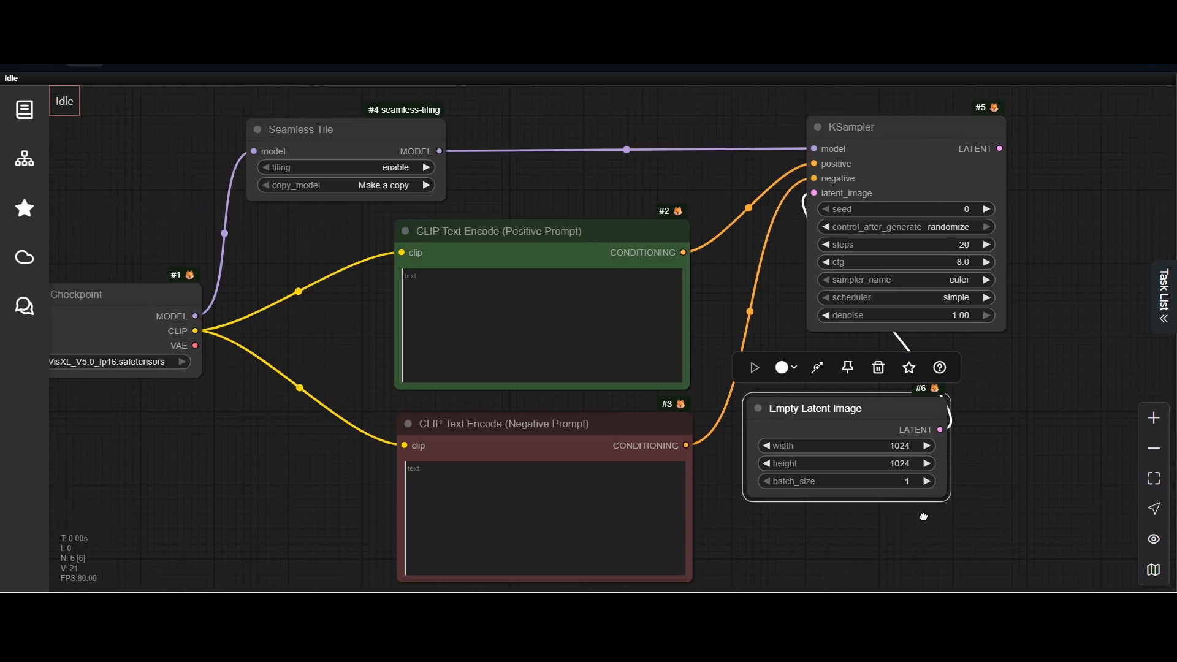
{"action": "left_click_drag", "start_coordinate": [980, 489], "coordinate": [714, 536]}
{"action": "left_click_drag", "start_coordinate": [735, 197], "coordinate": [799, 225]}
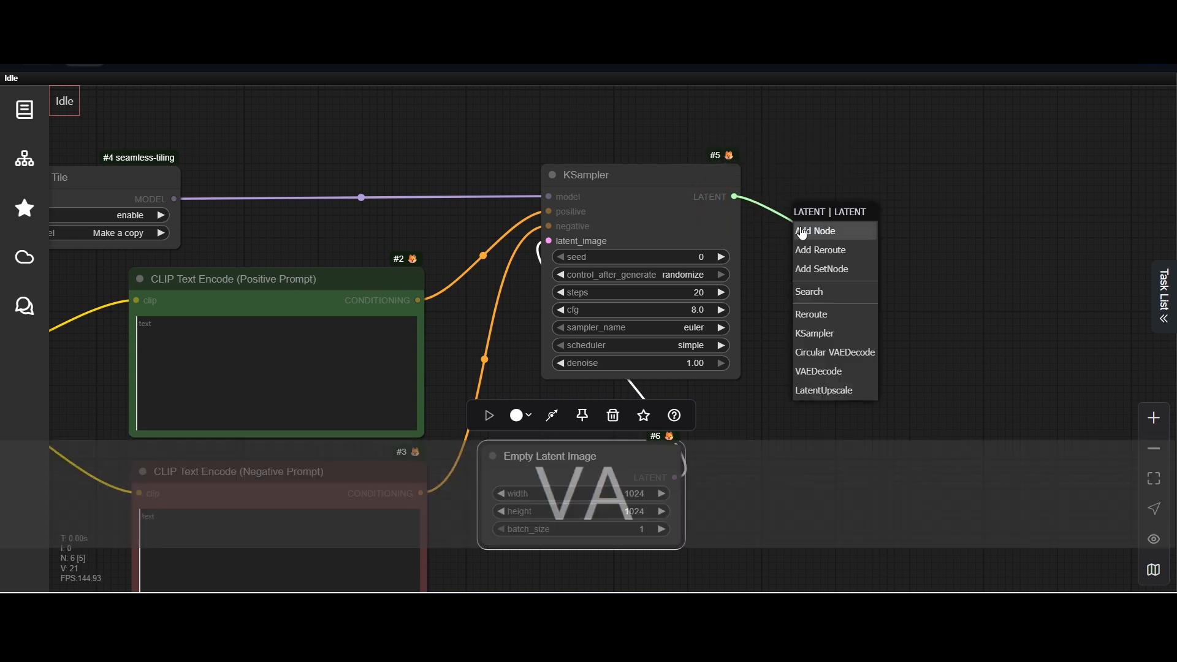
{"action": "left_click", "coordinate": [812, 301]}
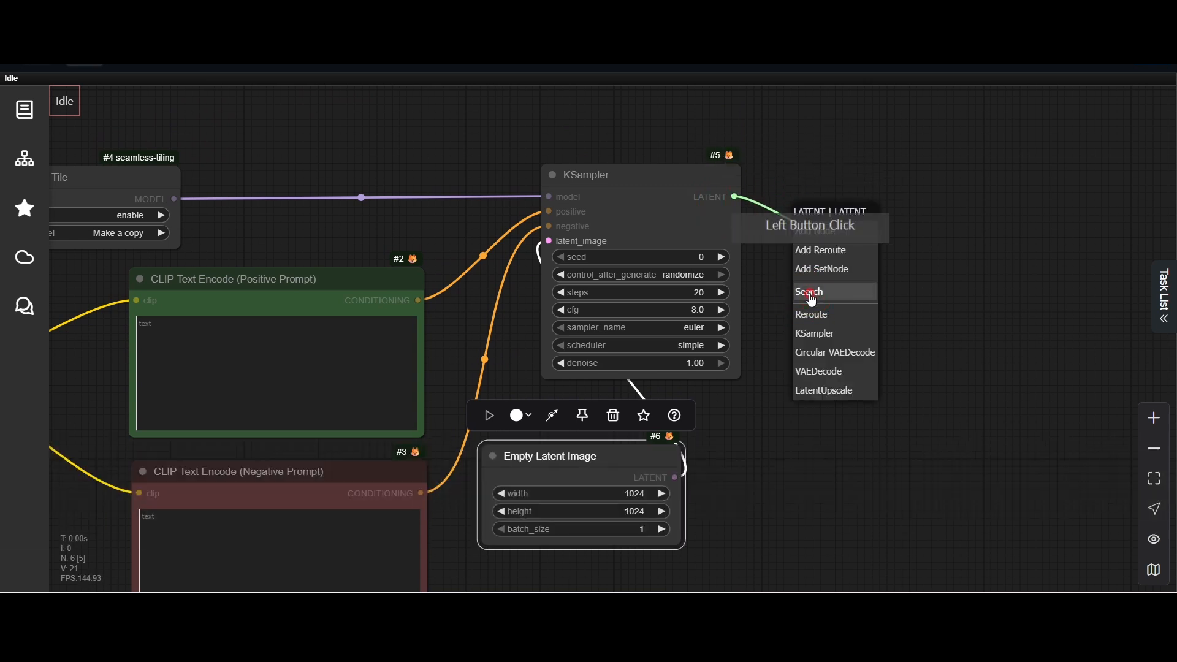
{"action": "type", "text": "vae cir"}
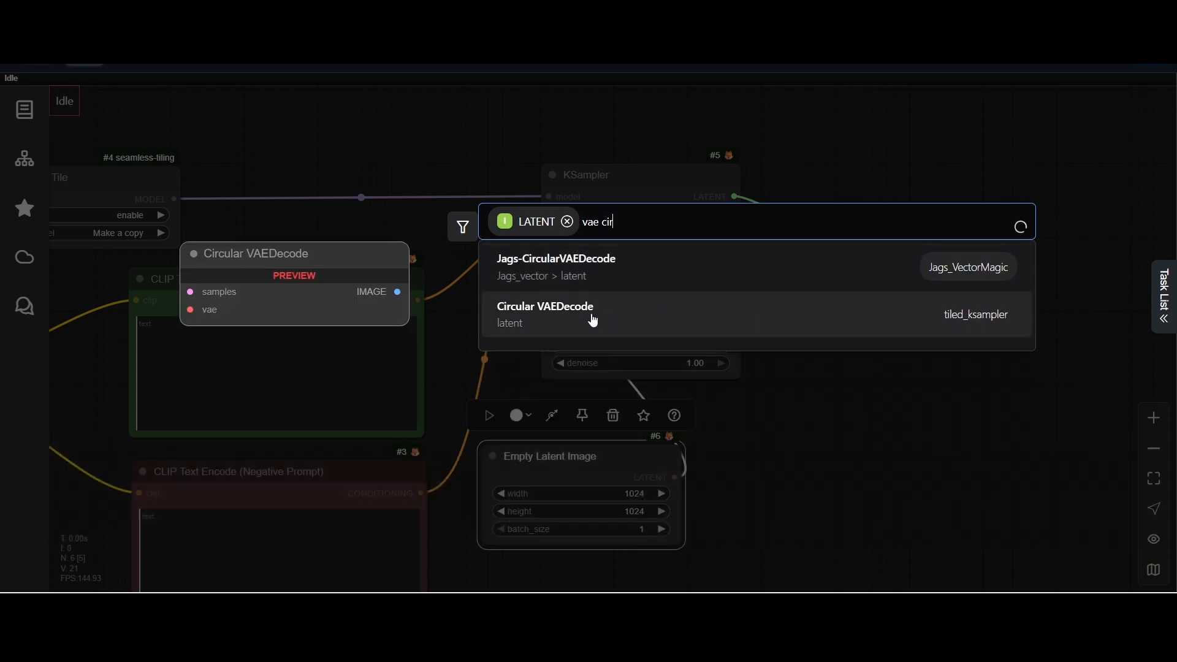
{"action": "left_click", "coordinate": [593, 318]}
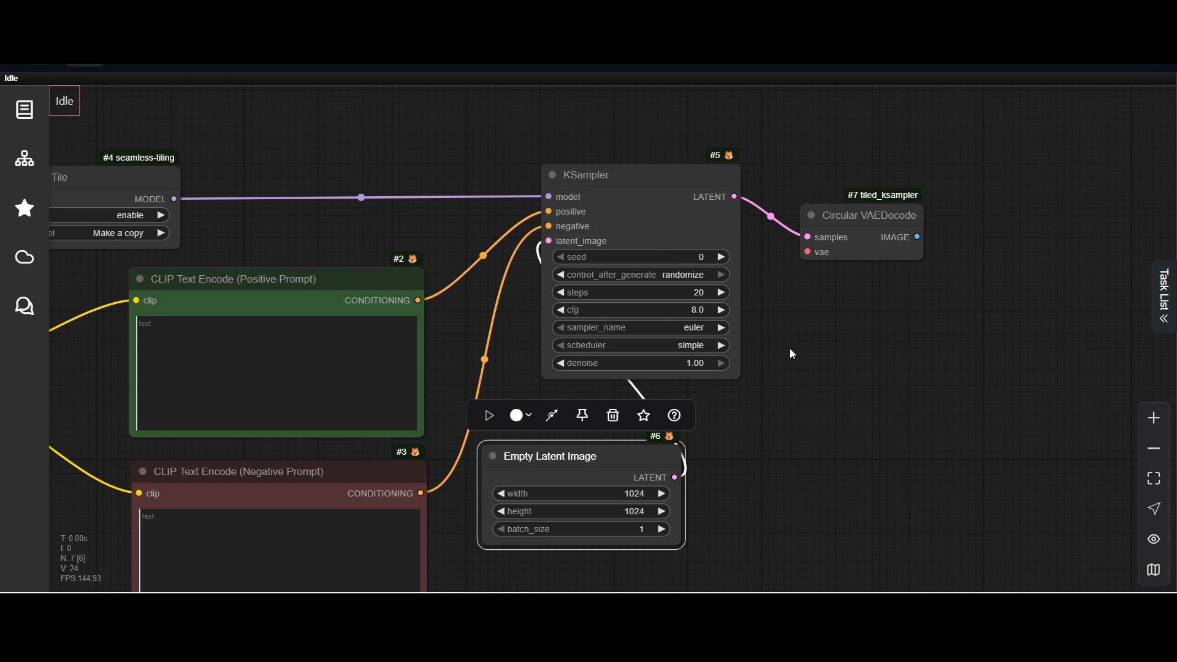
Connect the Load Checkpoint node's VAE output to the vae input of the Circular VAEDecode node
{"action": "scroll", "coordinate": [789, 348], "scroll_direction": "down", "scroll_amount": 2}
{"action": "scroll", "coordinate": [789, 370], "scroll_direction": "down", "scroll_amount": 2}
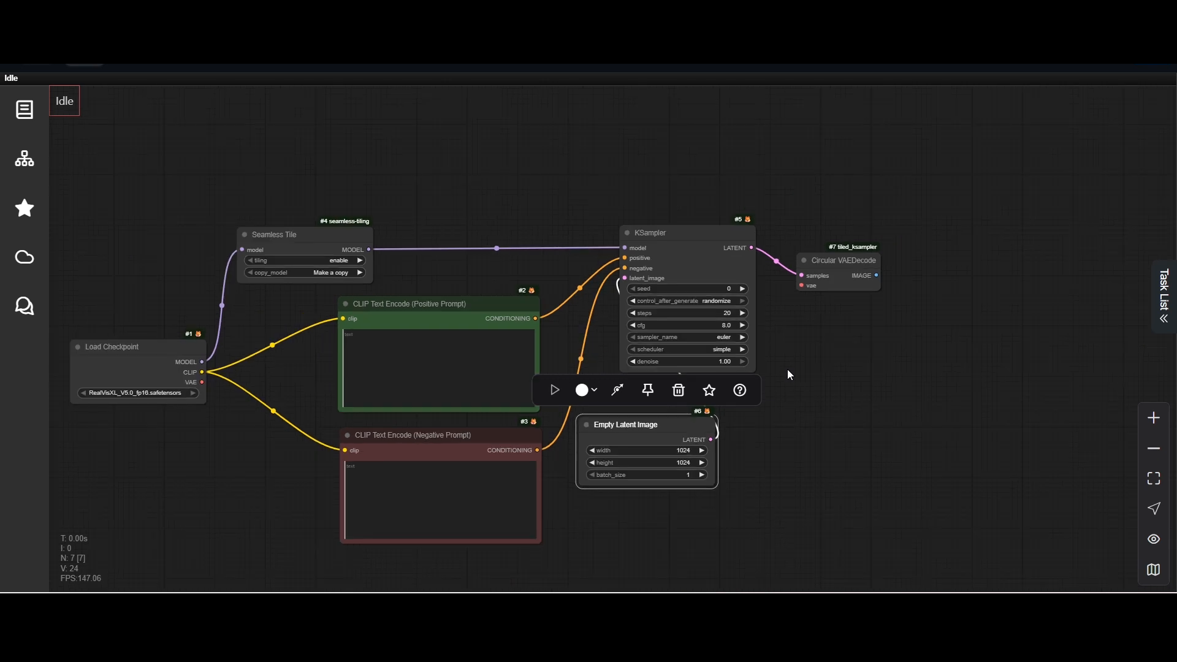
{"action": "left_click_drag", "start_coordinate": [788, 375], "coordinate": [819, 337]}
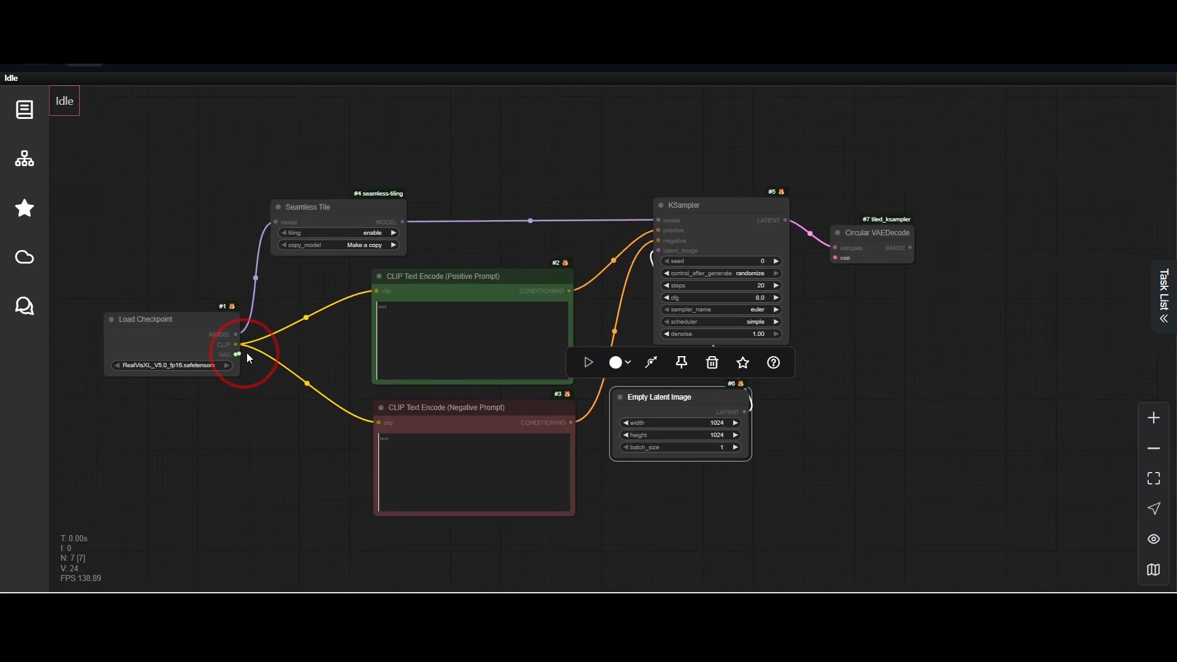
{"action": "left_click_drag", "start_coordinate": [249, 359], "coordinate": [837, 258]}
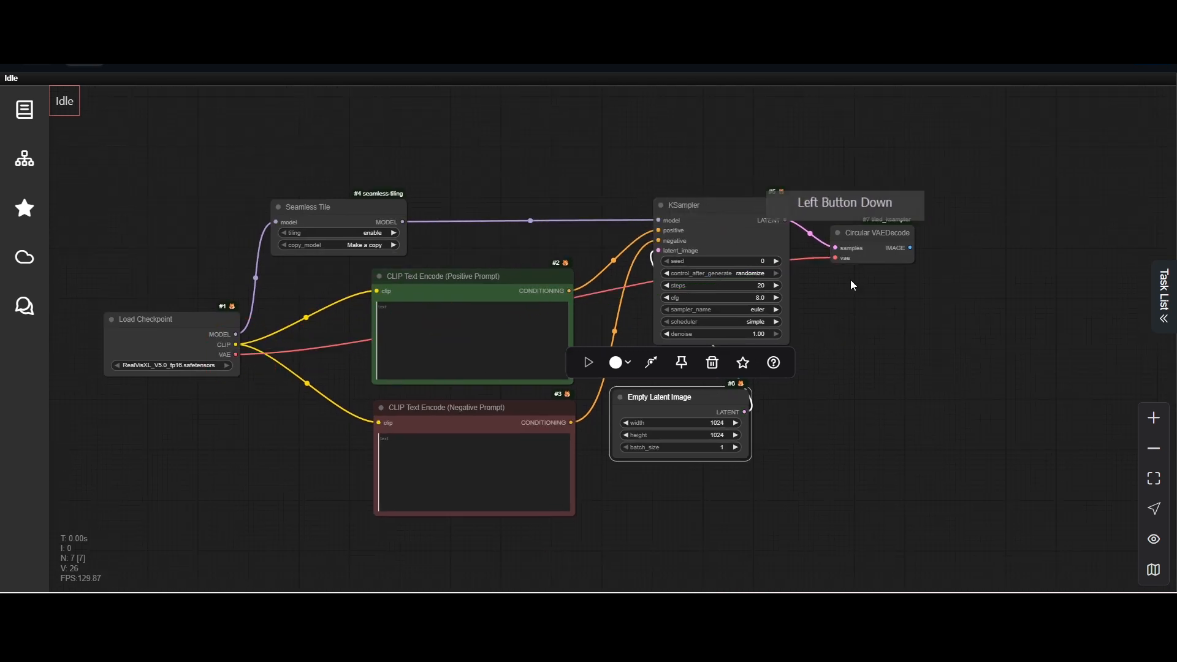
Add a Preview Image node connected to the IMAGE output of the Circular VAEDecode node
{"action": "scroll", "coordinate": [869, 338], "scroll_direction": "up", "scroll_amount": 2}
{"action": "left_click_drag", "start_coordinate": [853, 344], "coordinate": [638, 354]}
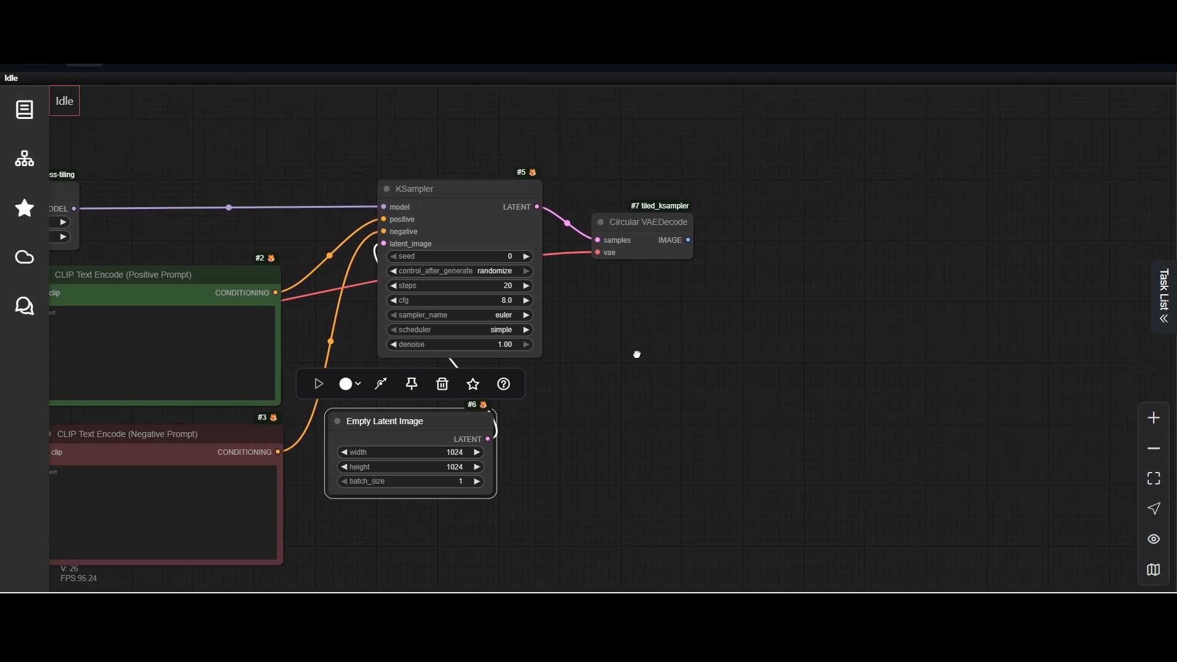
{"action": "left_click_drag", "start_coordinate": [740, 308], "coordinate": [740, 307]}
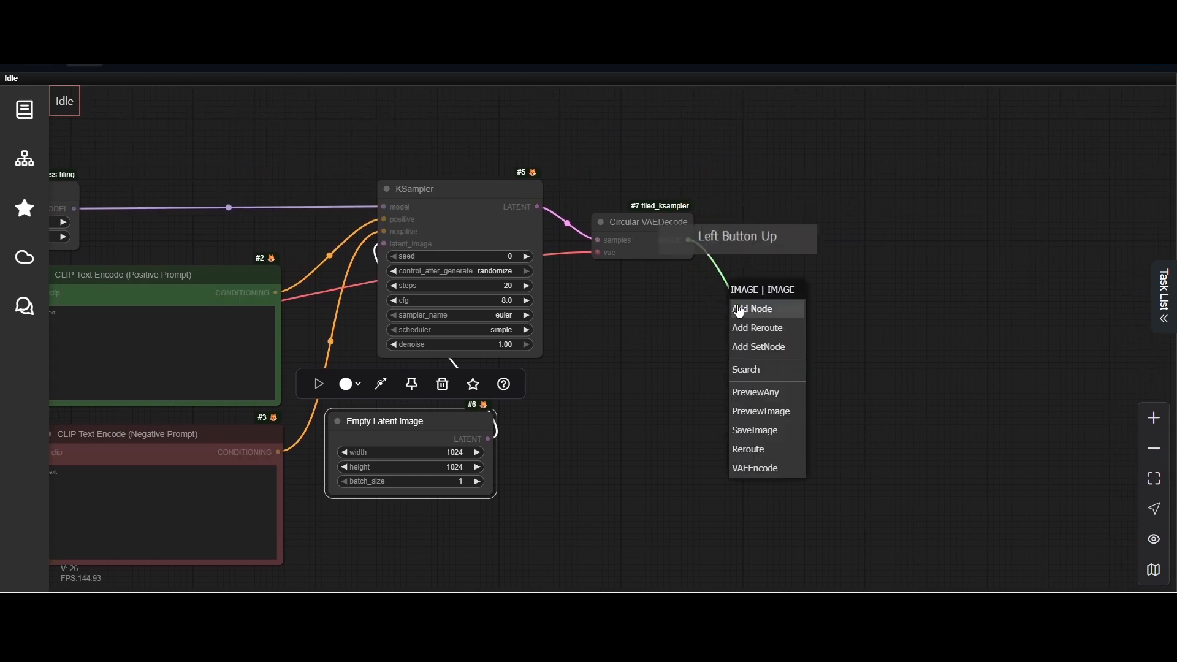
{"action": "left_click", "coordinate": [753, 374]}
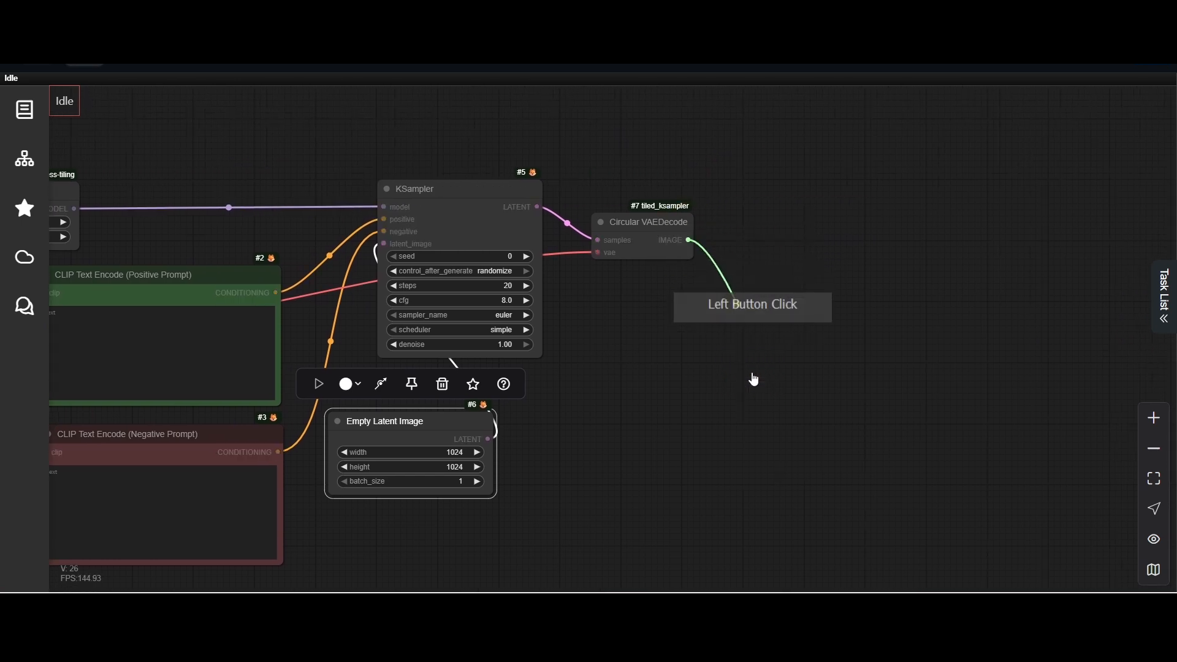
{"action": "type", "text": "previ"}
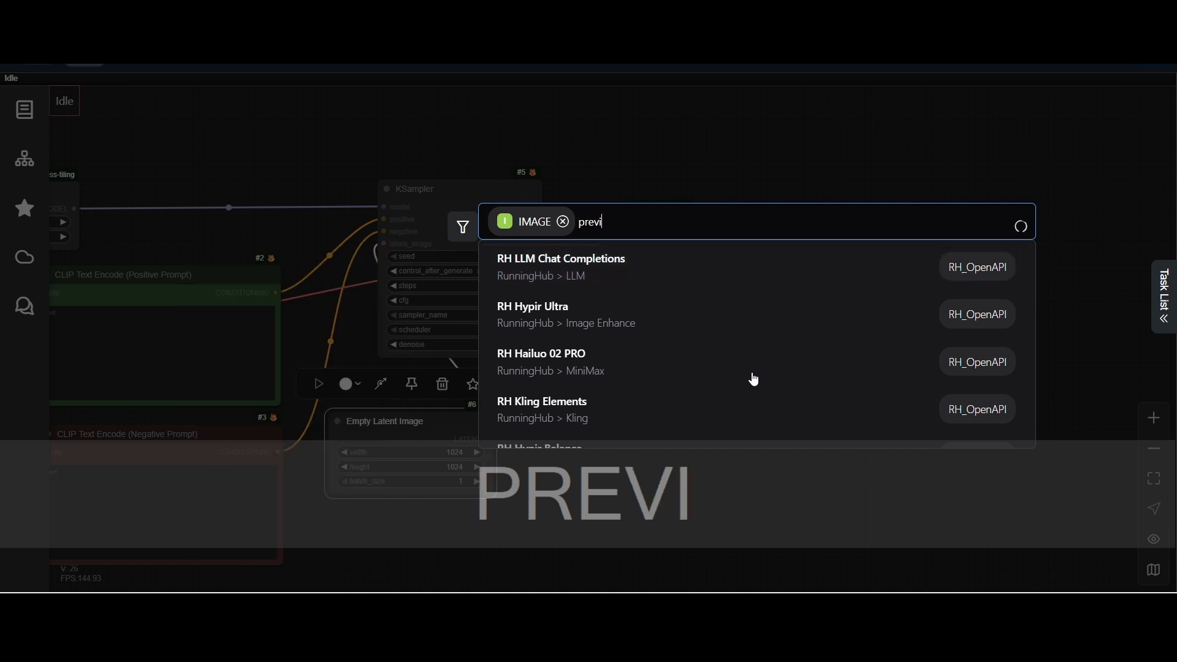
{"action": "type", "text": "ew image"}
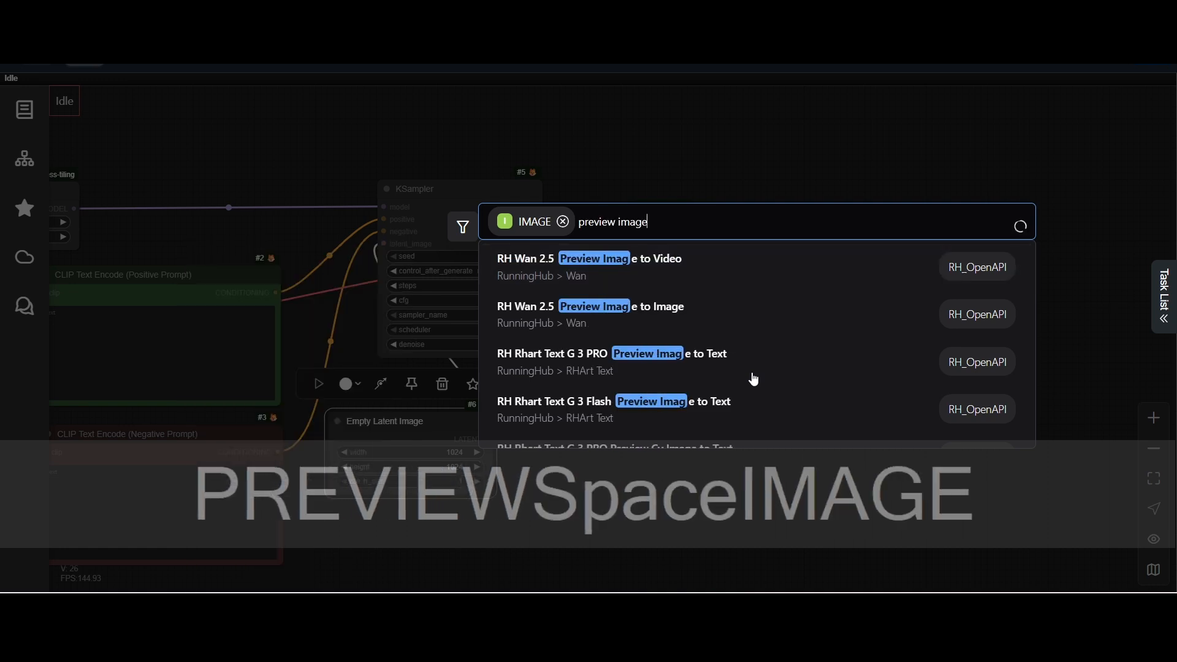
{"action": "left_click", "coordinate": [552, 277]}
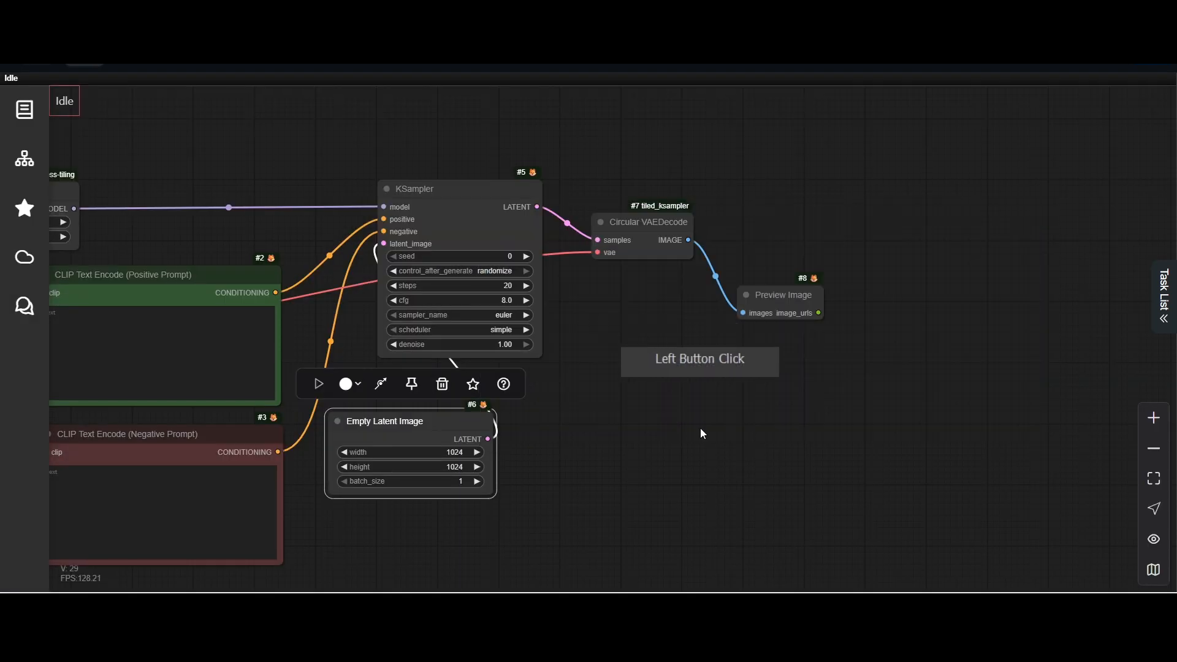
Enter the prompt "a seamless tileable pattern of bamboo weave" in the positive CLIP Text Encode node
{"action": "left_click_drag", "start_coordinate": [702, 428], "coordinate": [932, 372]}
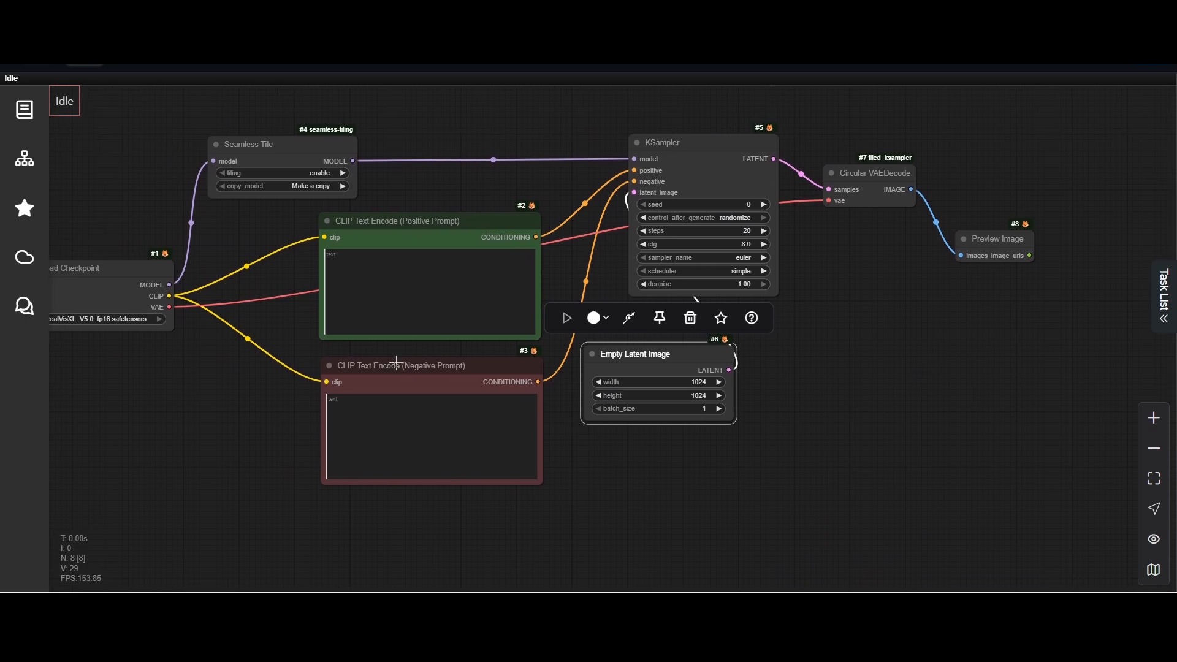
{"action": "scroll", "coordinate": [366, 301], "scroll_direction": "up", "scroll_amount": 2}
{"action": "left_click_drag", "start_coordinate": [383, 274], "coordinate": [354, 307]}
{"action": "left_click", "coordinate": [347, 301]}
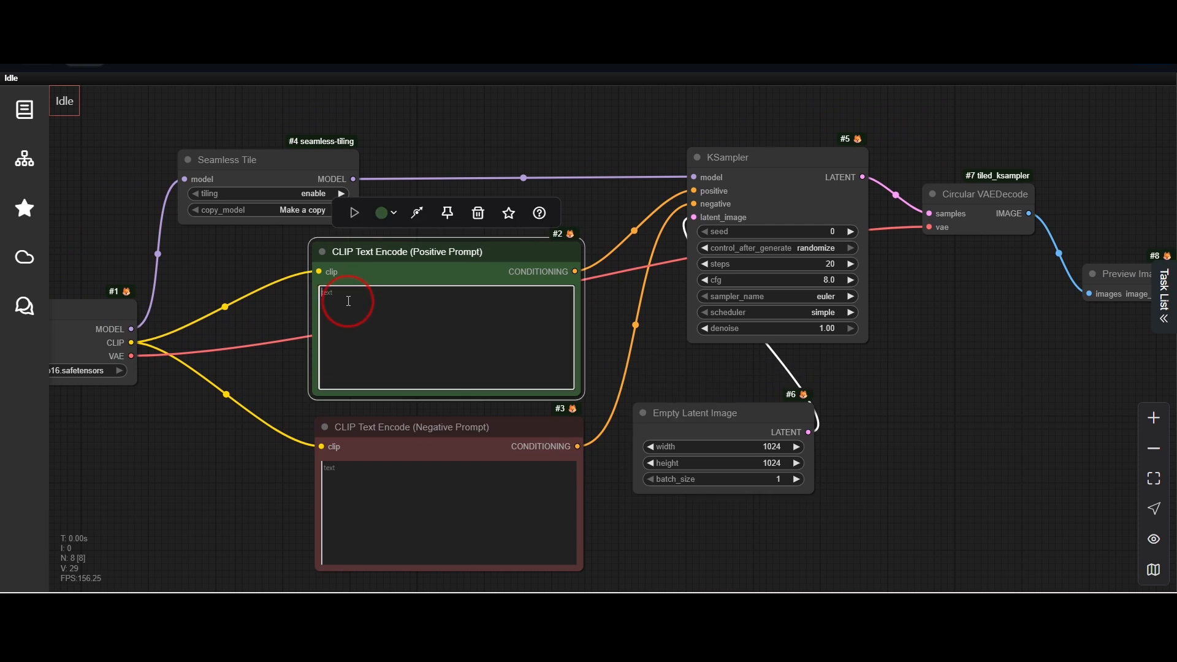
{"action": "type", "text": "a seamless"}
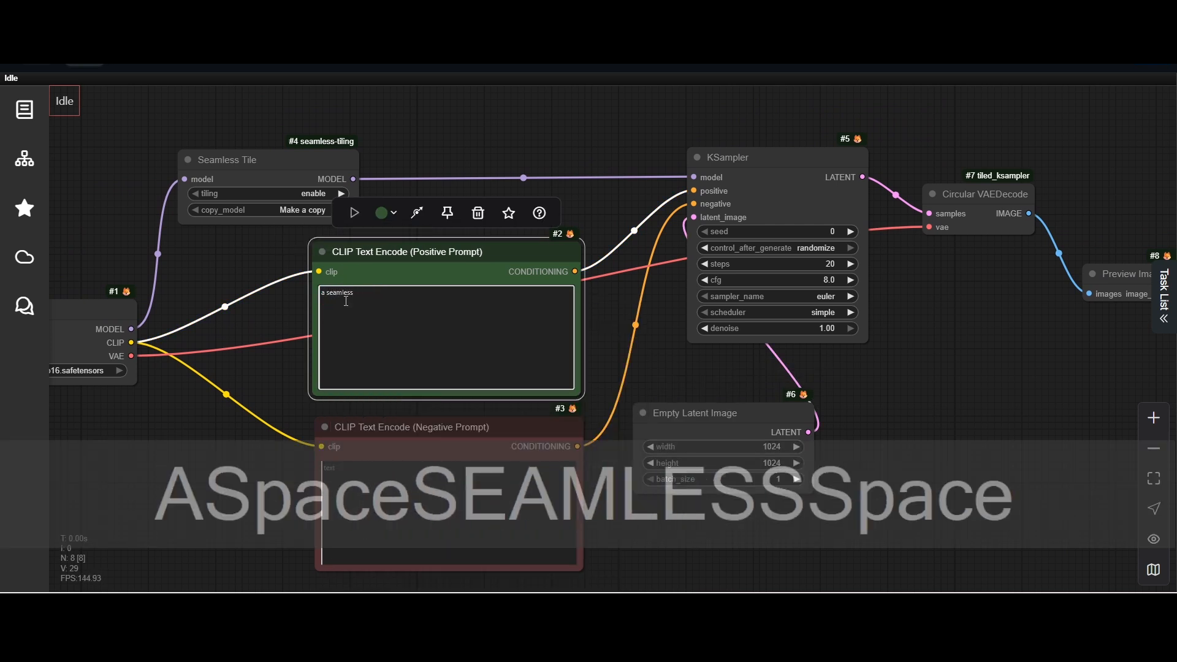
{"action": "type", "text": " ti"}
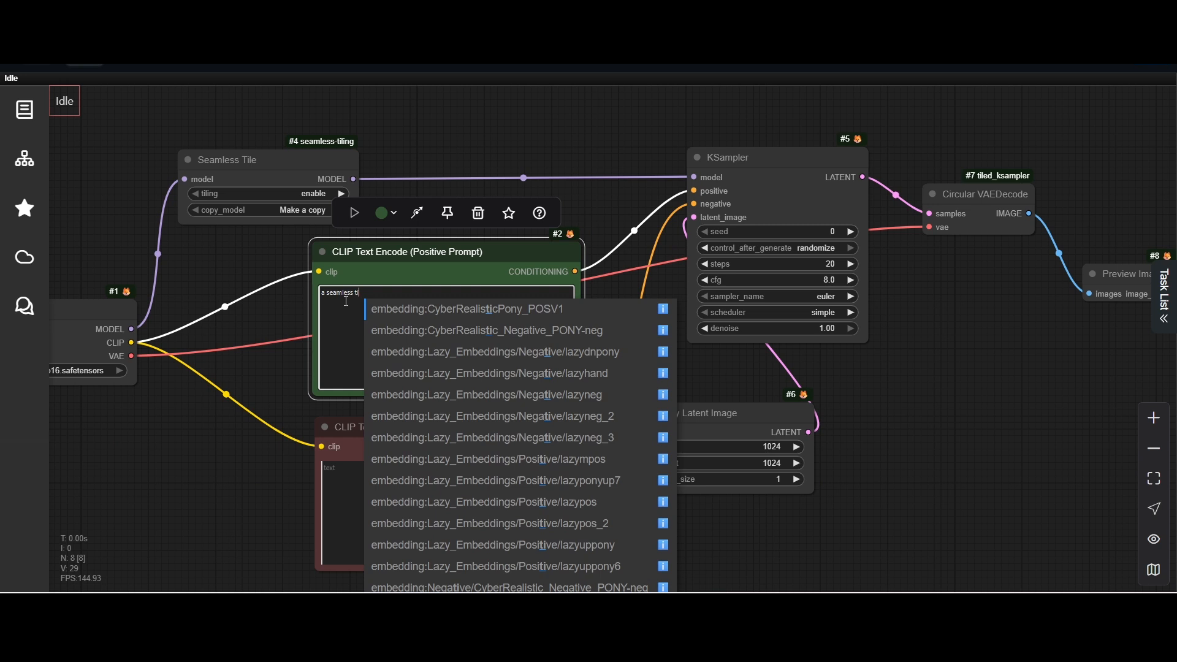
{"action": "type", "text": "leable "}
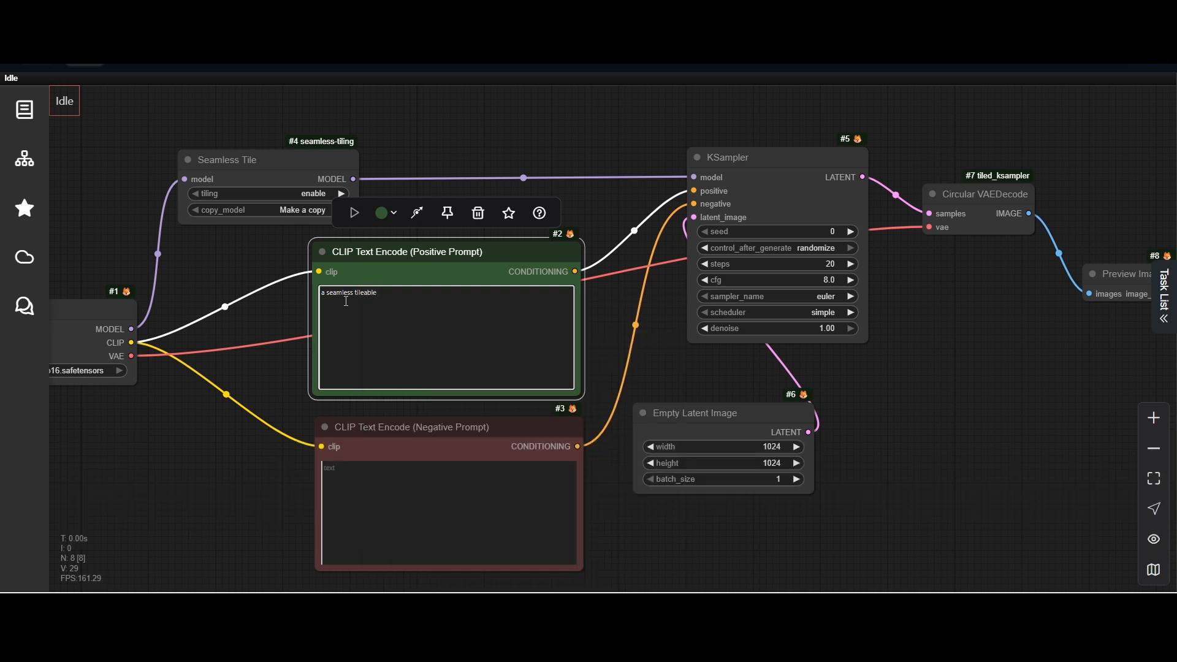
{"action": "type", "text": "pattern of bamboo"}
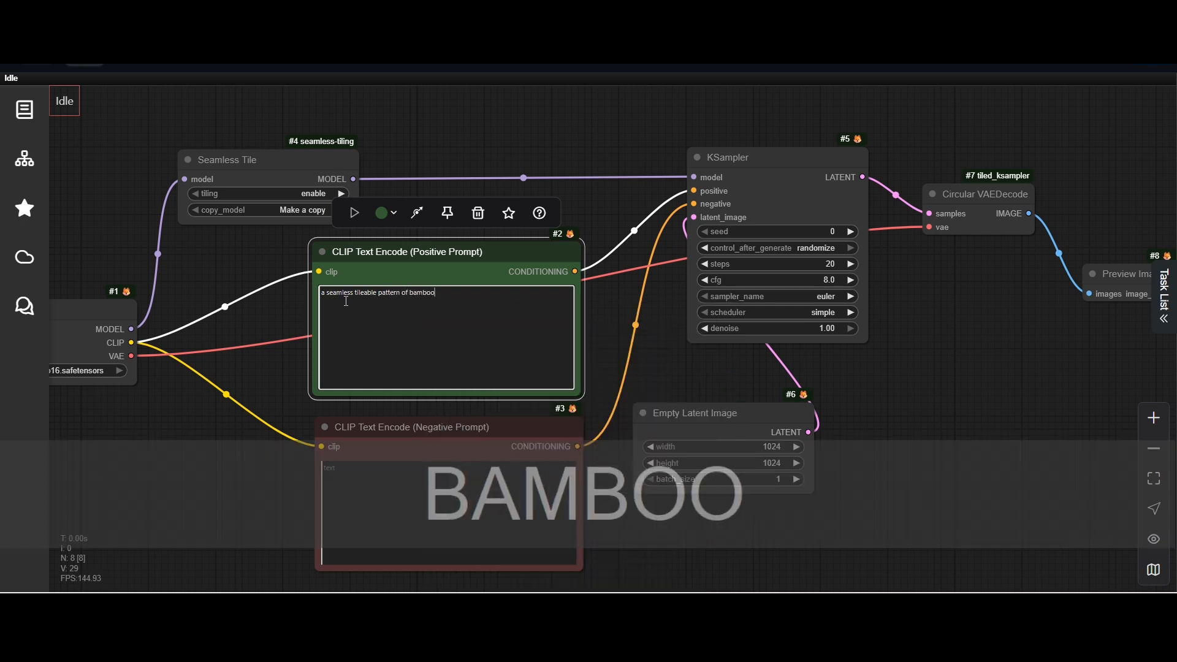
{"action": "type", "text": " weave"}
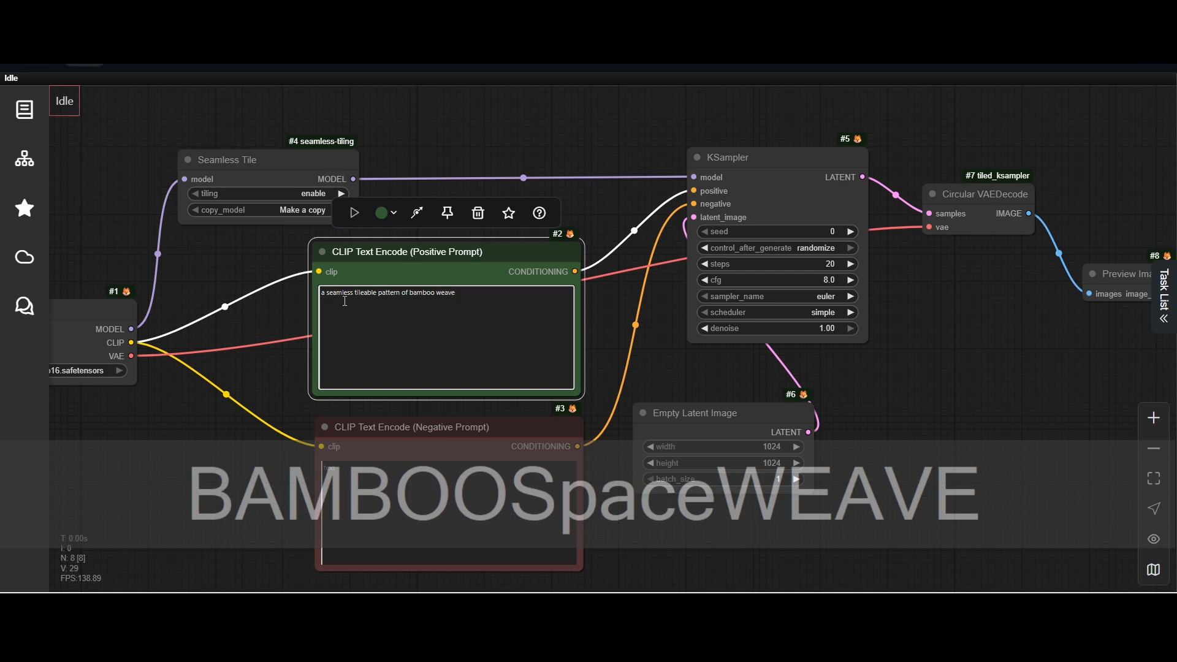
{"action": "scroll", "coordinate": [345, 301], "scroll_direction": "up", "scroll_amount": 9}
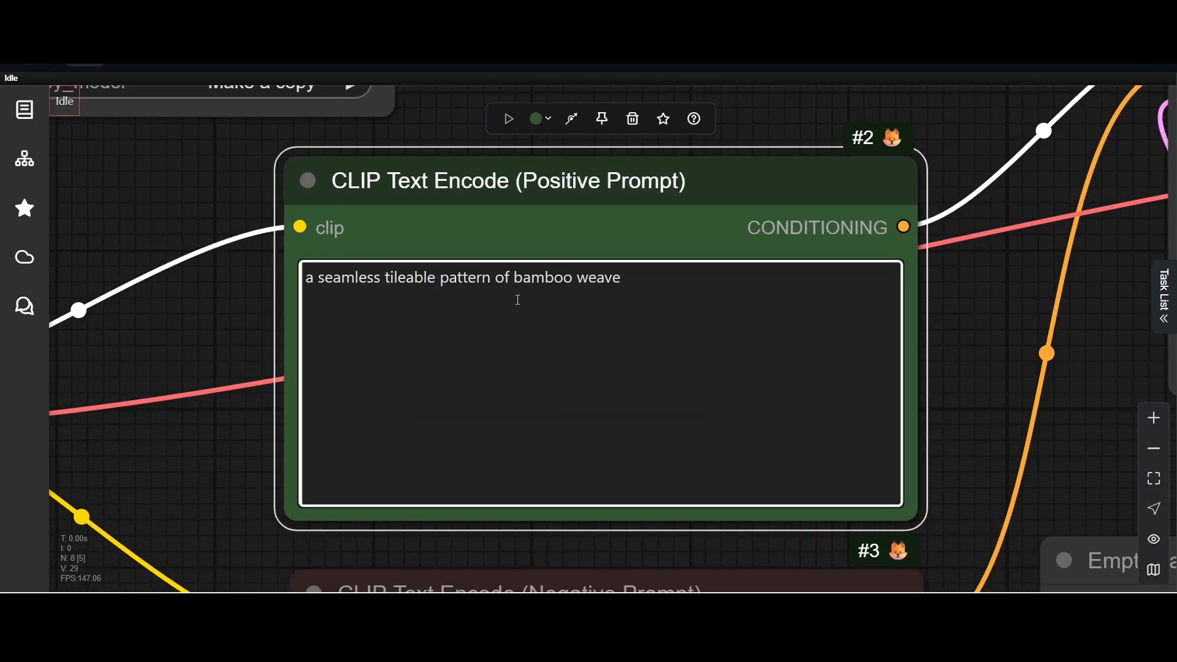
Try to run the workflow with the bamboo weave prompt and close the resulting dialog
{"action": "scroll", "coordinate": [518, 300], "scroll_direction": "down", "scroll_amount": 4}
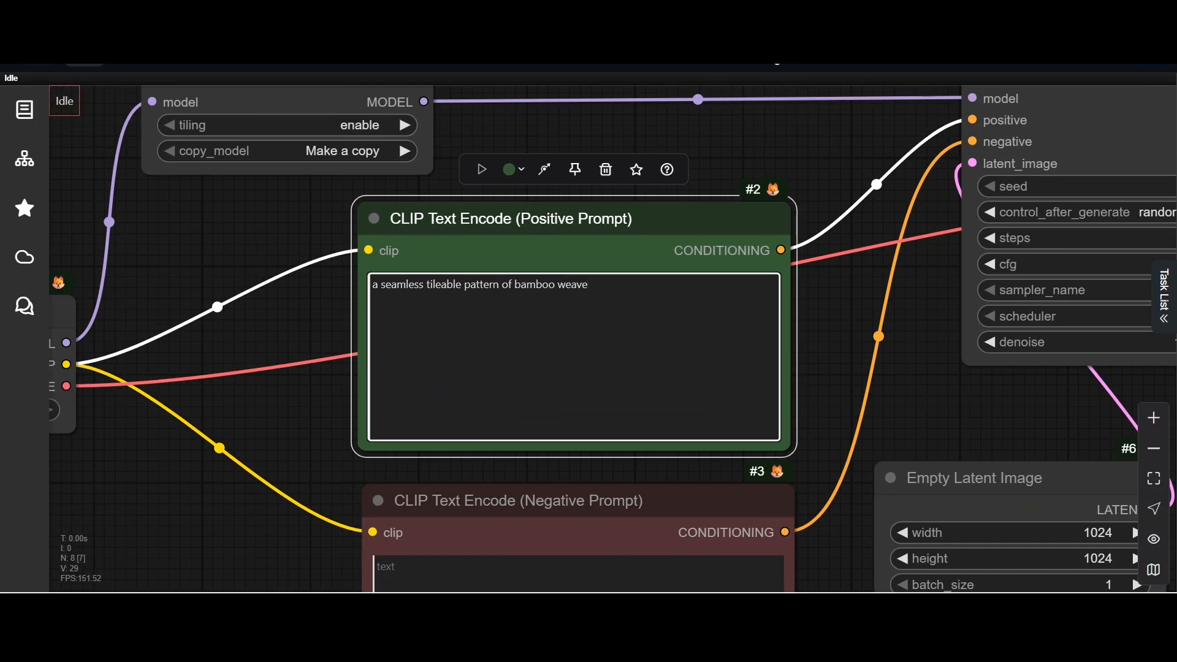
{"action": "left_click", "coordinate": [775, 64]}
{"action": "scroll", "coordinate": [809, 312], "scroll_direction": "down", "scroll_amount": 6}
{"action": "left_click_drag", "start_coordinate": [1134, 328], "coordinate": [544, 333]}
{"action": "scroll", "coordinate": [889, 331], "scroll_direction": "up", "scroll_amount": 2}
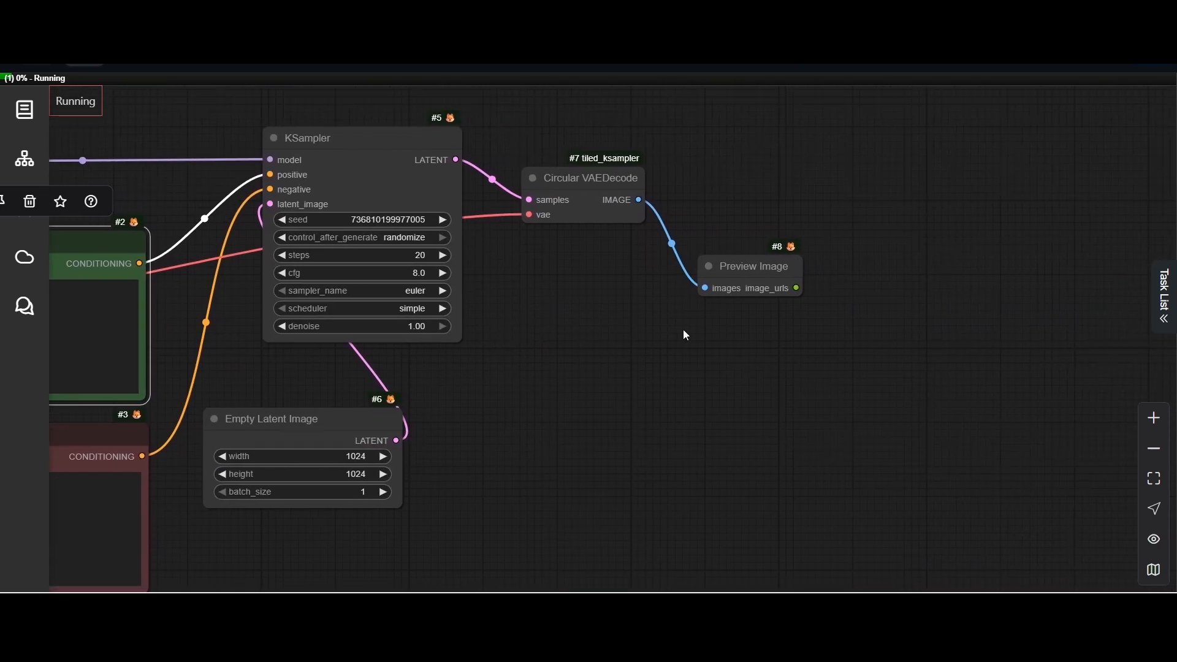
{"action": "scroll", "coordinate": [693, 327], "scroll_direction": "up", "scroll_amount": 3}
{"action": "left_click_drag", "start_coordinate": [693, 327], "coordinate": [684, 387]}
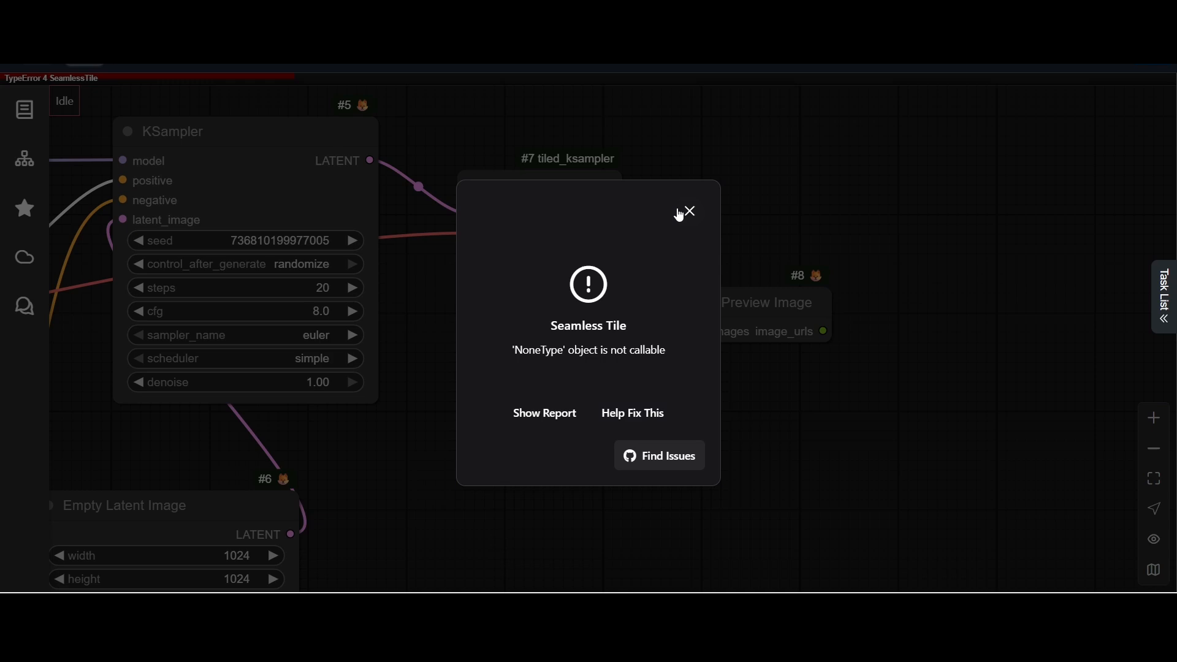
{"action": "left_click", "coordinate": [688, 210]}
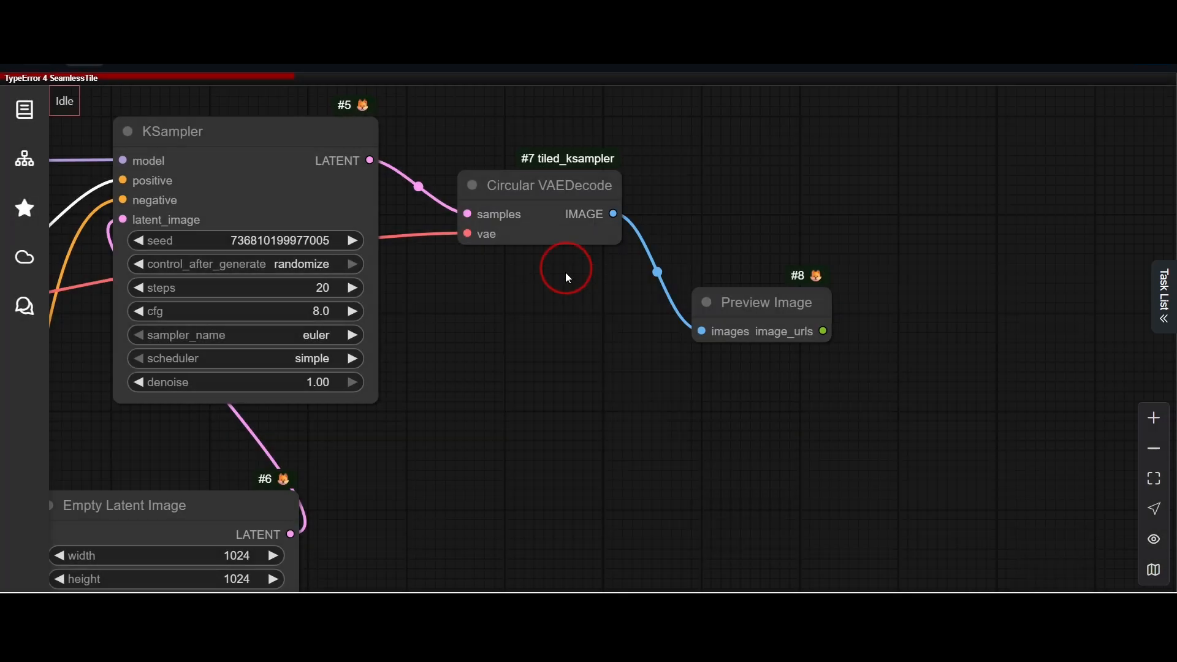
Set copy_model to "Modify in place" on the Seamless Tile node
{"action": "left_click_drag", "start_coordinate": [440, 286], "coordinate": [721, 268]}
{"action": "scroll", "coordinate": [472, 289], "scroll_direction": "down", "scroll_amount": 1}
{"action": "scroll", "coordinate": [339, 272], "scroll_direction": "up", "scroll_amount": 3}
{"action": "left_click", "coordinate": [395, 274]}
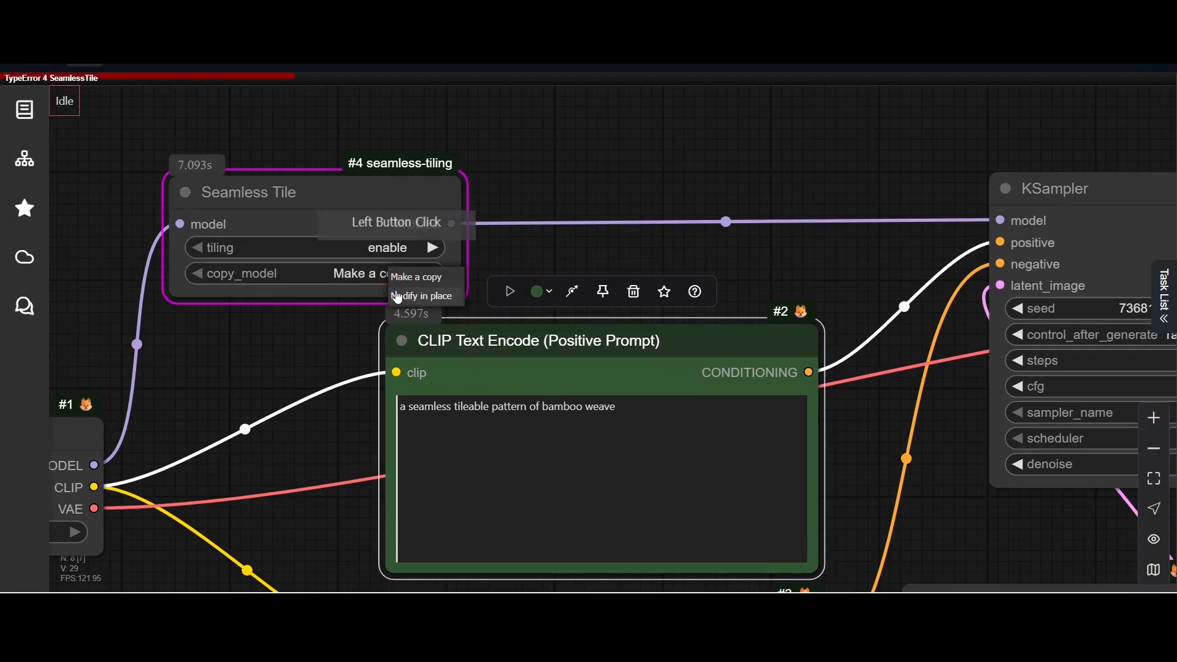
{"action": "left_click", "coordinate": [408, 295]}
Run the workflow again and inspect the generated texture in the Preview Image node
{"action": "scroll", "coordinate": [535, 270], "scroll_direction": "down", "scroll_amount": 5}
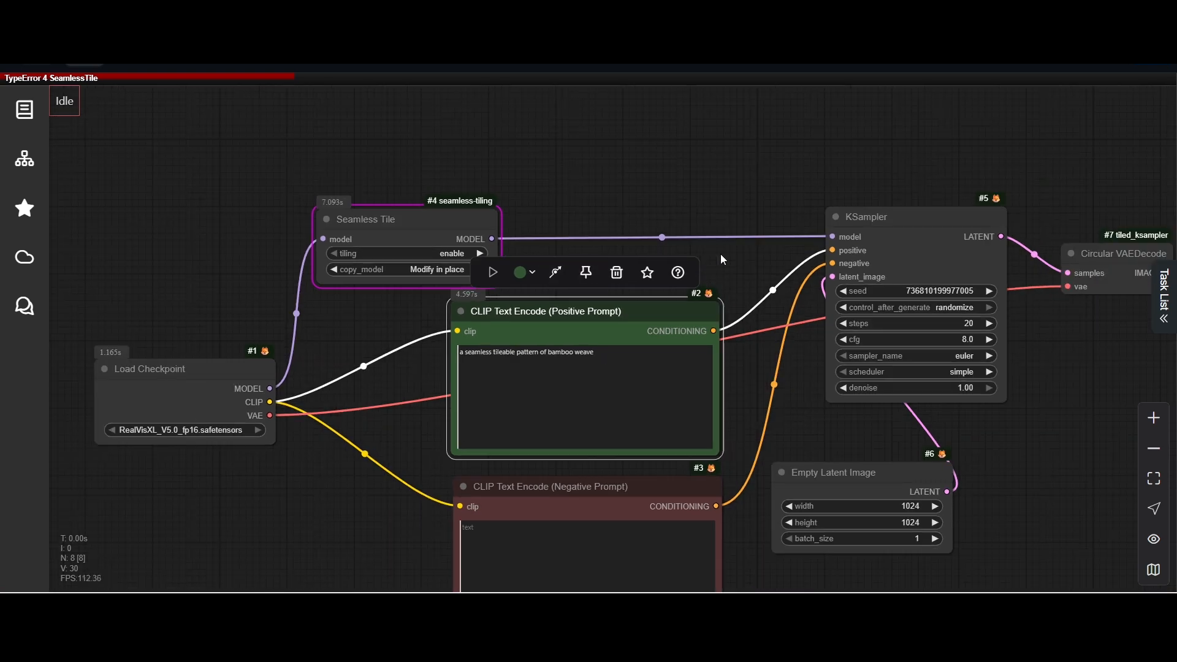
{"action": "left_click_drag", "start_coordinate": [719, 254], "coordinate": [483, 244]}
{"action": "left_click", "coordinate": [765, 67]}
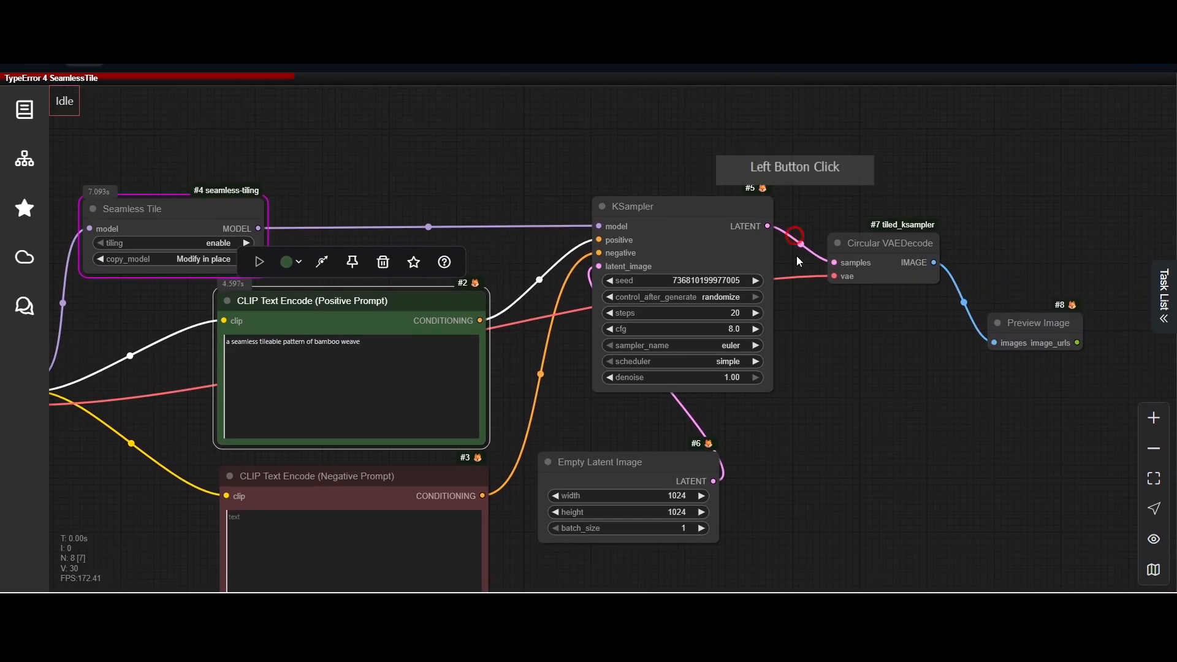
{"action": "scroll", "coordinate": [820, 357], "scroll_direction": "down", "scroll_amount": 3}
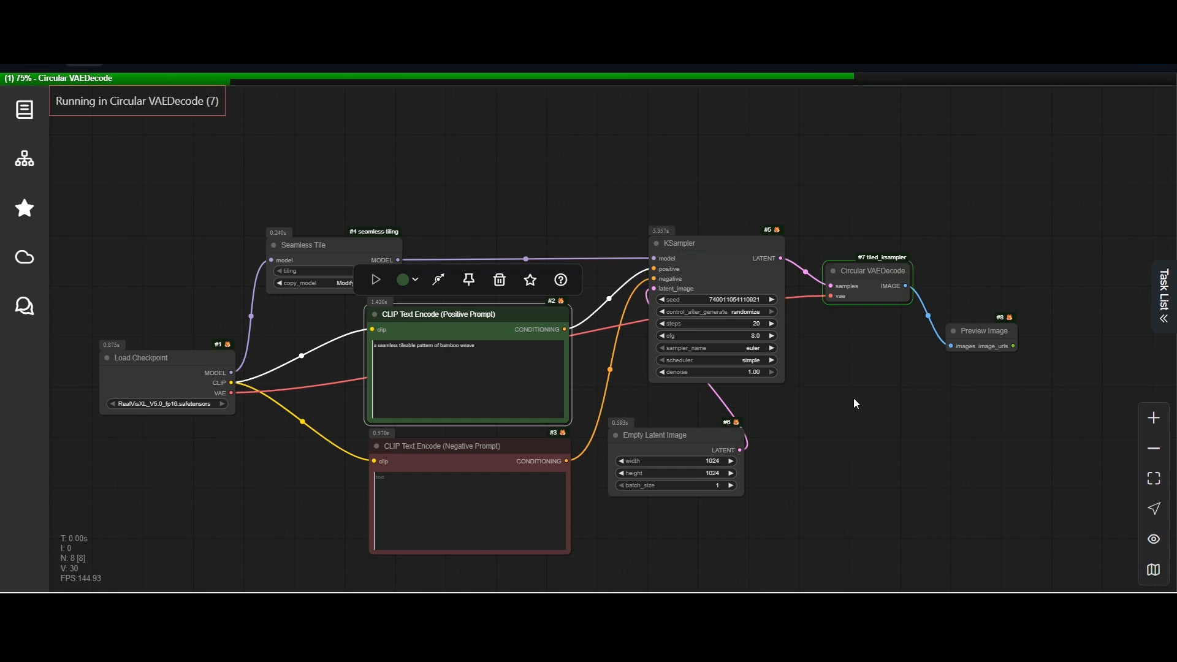
{"action": "scroll", "coordinate": [1000, 464], "scroll_direction": "up", "scroll_amount": 7}
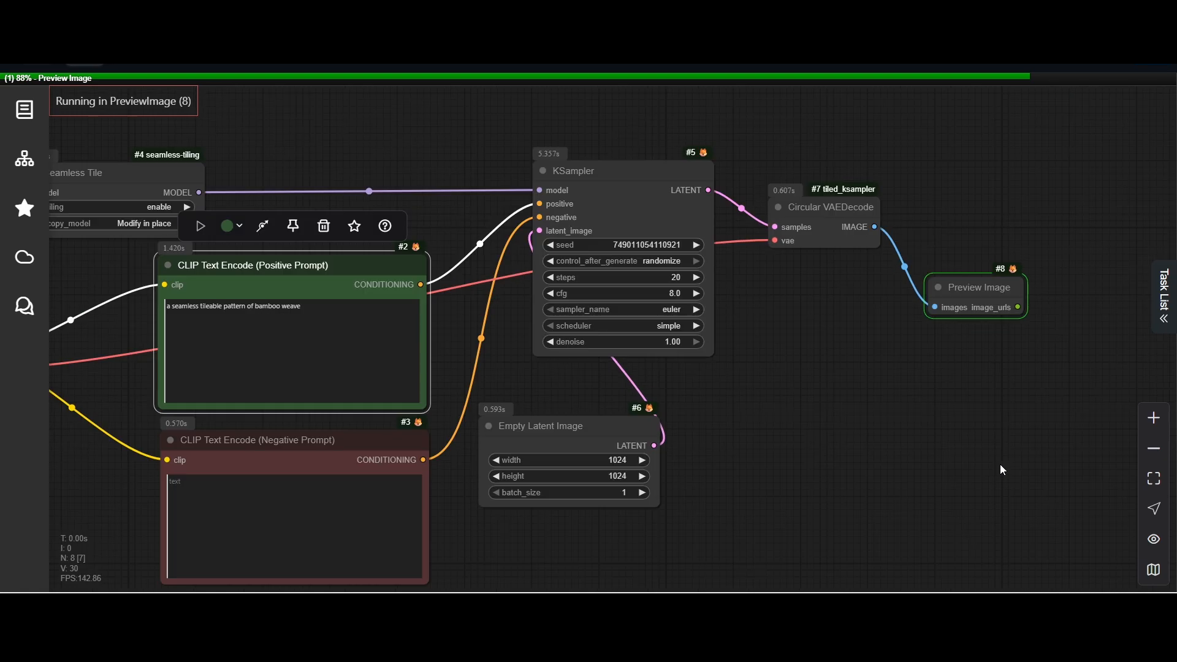
{"action": "left_click_drag", "start_coordinate": [1000, 456], "coordinate": [774, 523]}
{"action": "scroll", "coordinate": [806, 446], "scroll_direction": "up", "scroll_amount": 8}
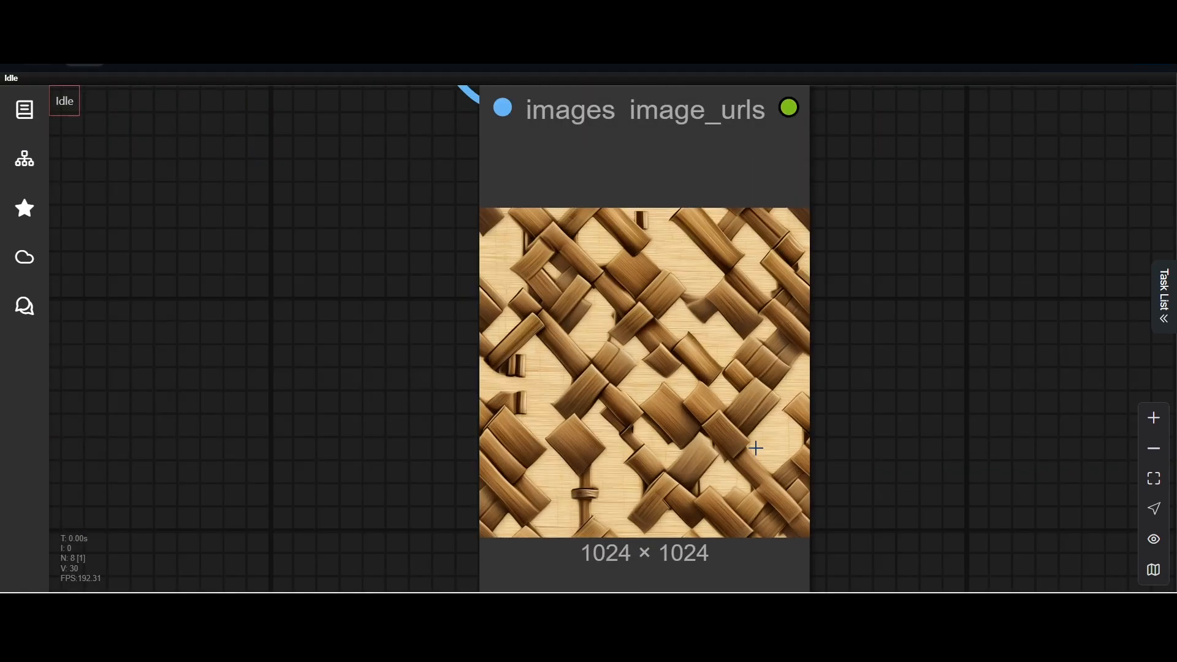
{"action": "scroll", "coordinate": [757, 448], "scroll_direction": "down", "scroll_amount": 4}
{"action": "scroll", "coordinate": [757, 448], "scroll_direction": "down", "scroll_amount": 3}
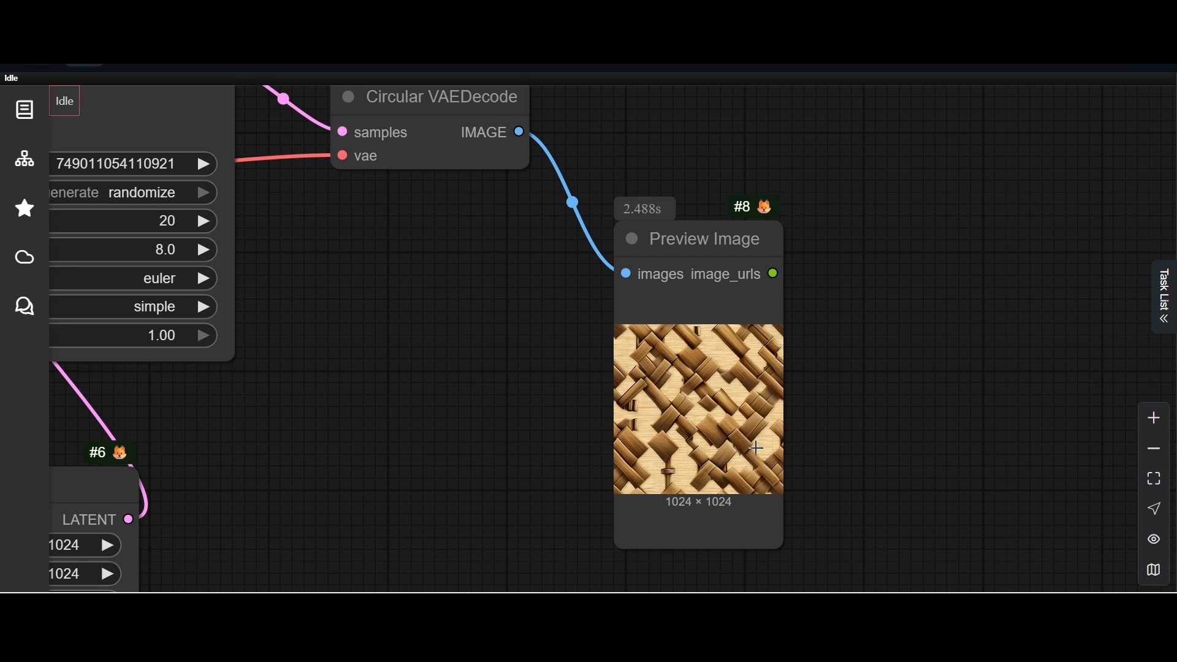
Set the KSampler's cfg to 6.5 and its steps to 40
{"action": "left_click_drag", "start_coordinate": [755, 448], "coordinate": [1094, 452]}
{"action": "scroll", "coordinate": [506, 313], "scroll_direction": "up", "scroll_amount": 3}
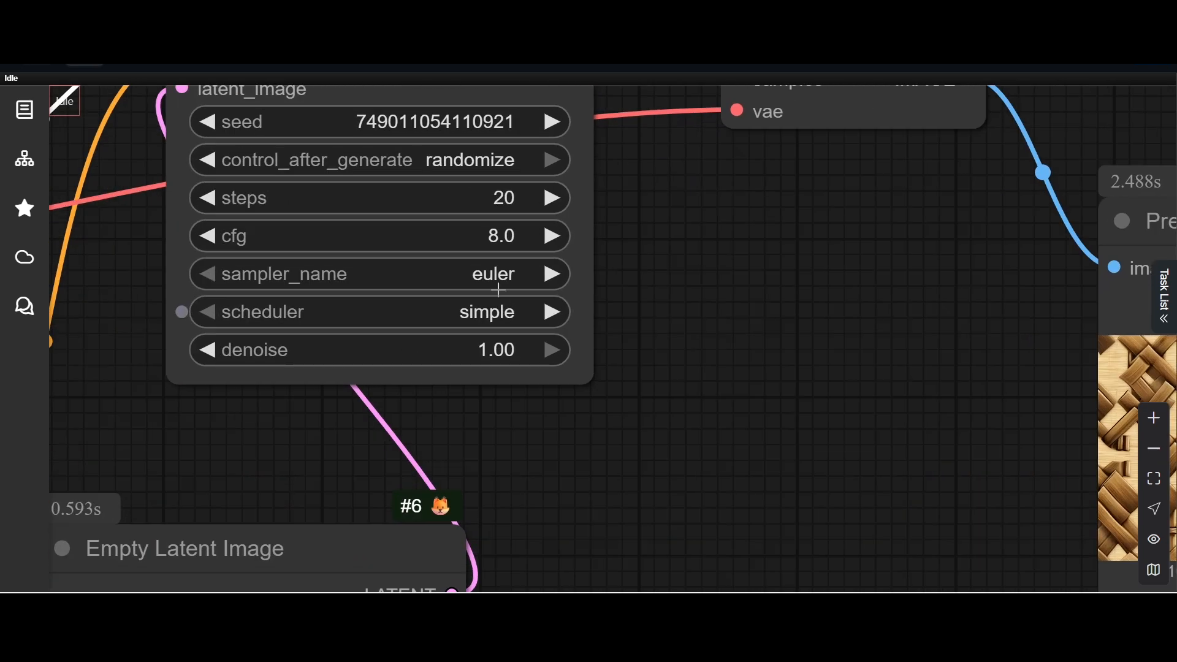
{"action": "left_click", "coordinate": [500, 236]}
{"action": "type", "text": "6"}
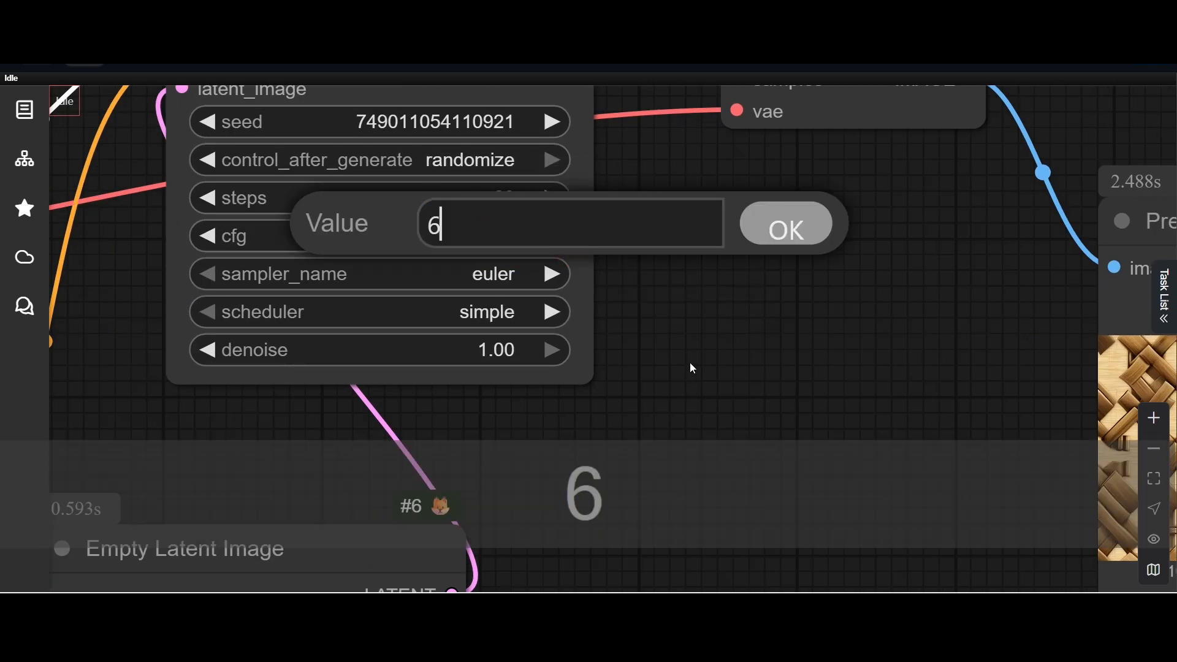
{"action": "type", "text": ".5"}
{"action": "key", "text": "Return"}
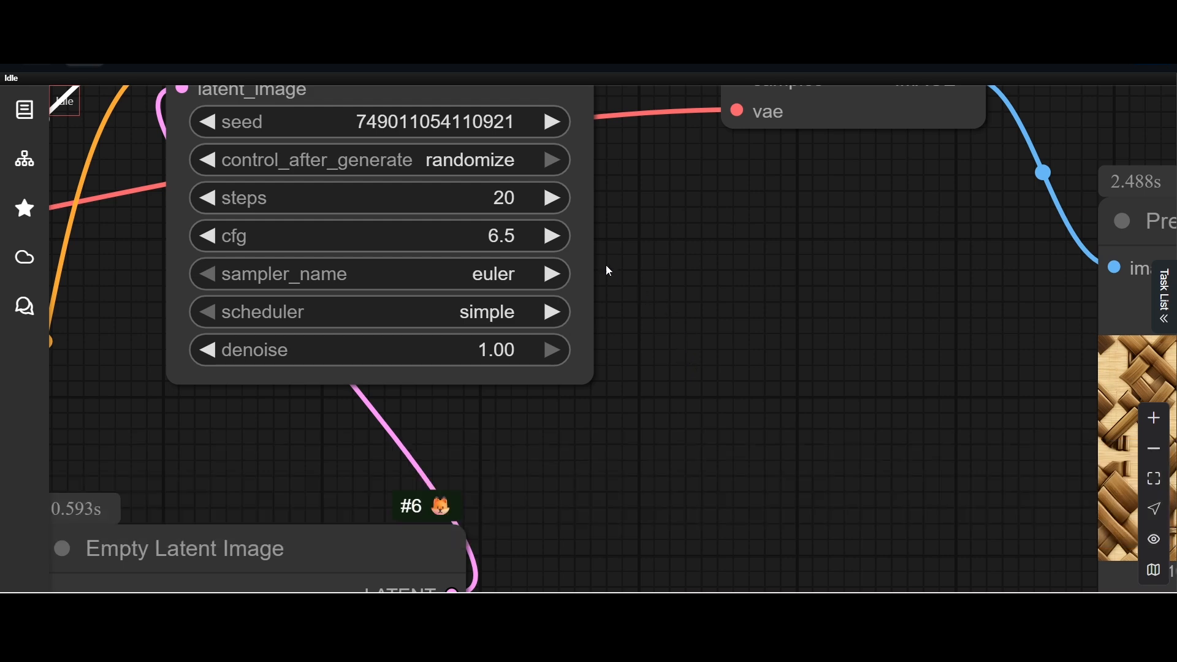
{"action": "left_click", "coordinate": [501, 199]}
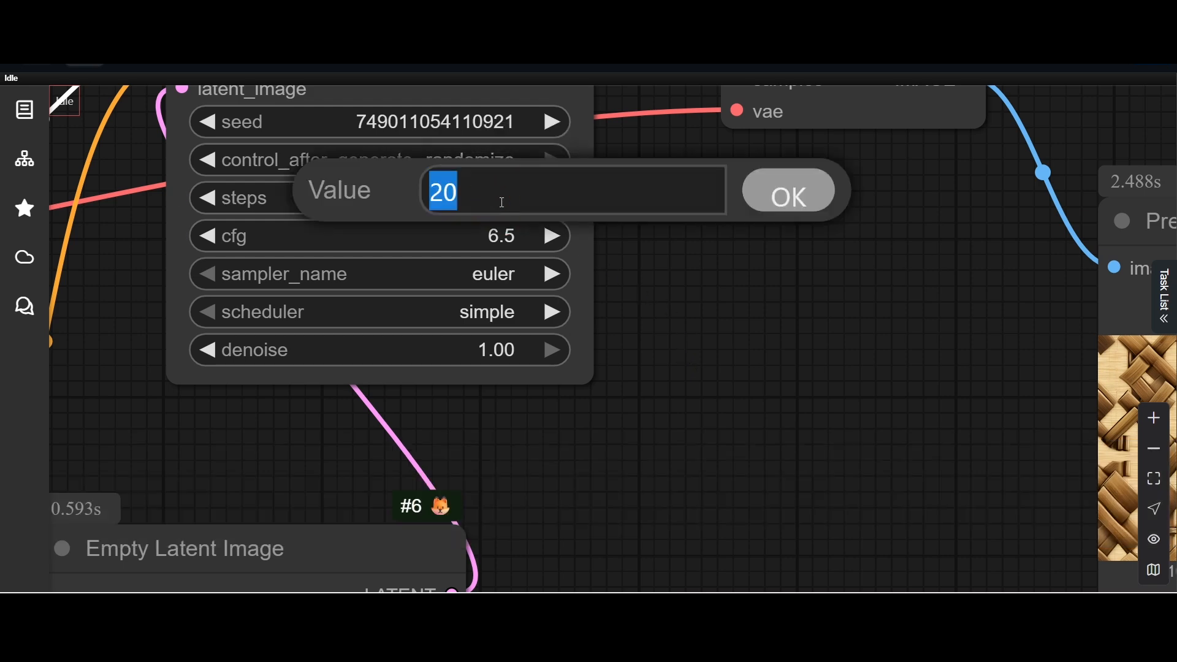
{"action": "type", "text": "40"}
{"action": "key", "text": "Return"}
Generate a new bamboo texture with the changed KSampler settings and check it in the Preview Image node
{"action": "scroll", "coordinate": [620, 248], "scroll_direction": "down", "scroll_amount": 5}
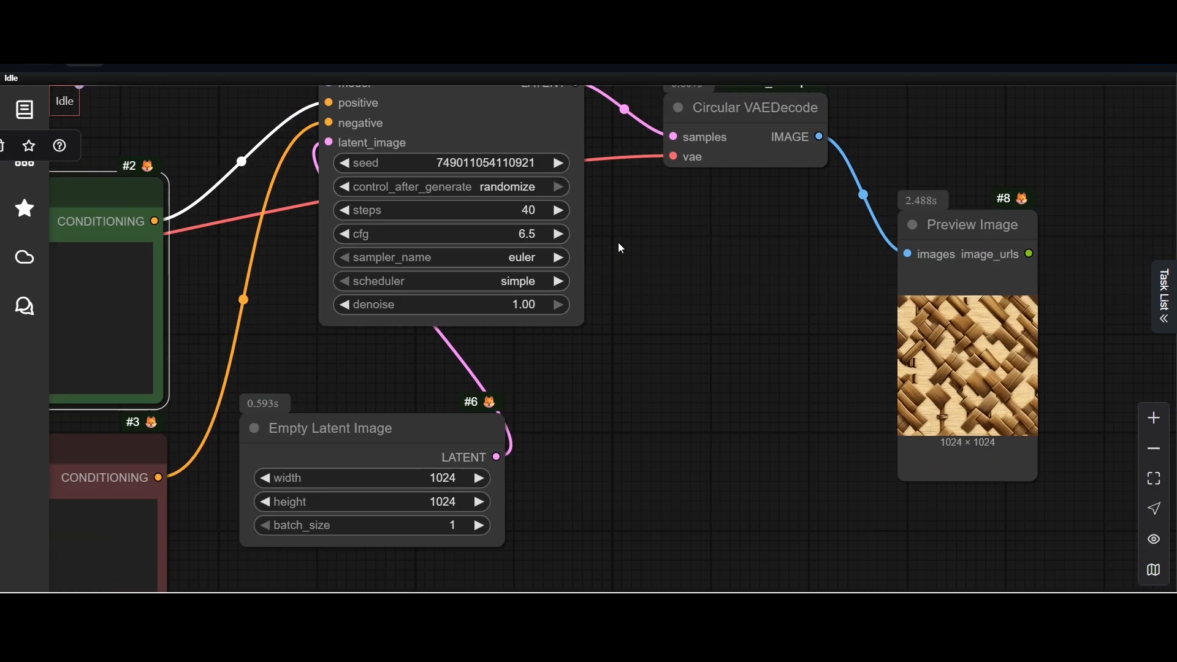
{"action": "left_click_drag", "start_coordinate": [656, 249], "coordinate": [725, 264]}
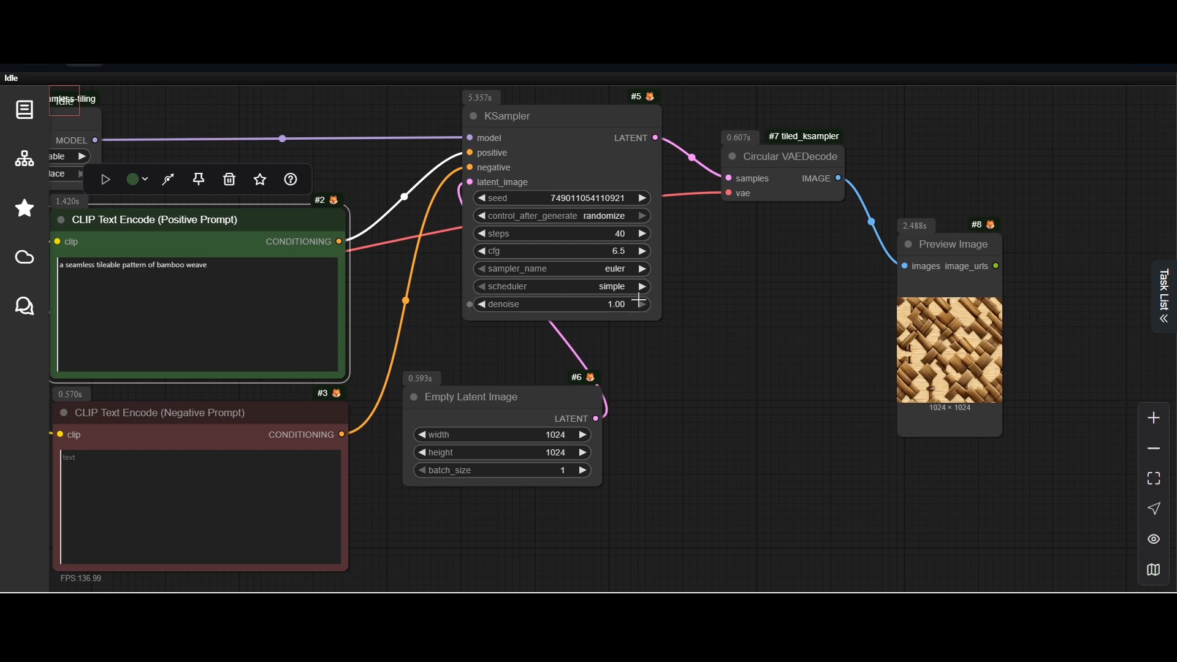
{"action": "scroll", "coordinate": [639, 299], "scroll_direction": "up", "scroll_amount": 2}
{"action": "left_click", "coordinate": [785, 341]}
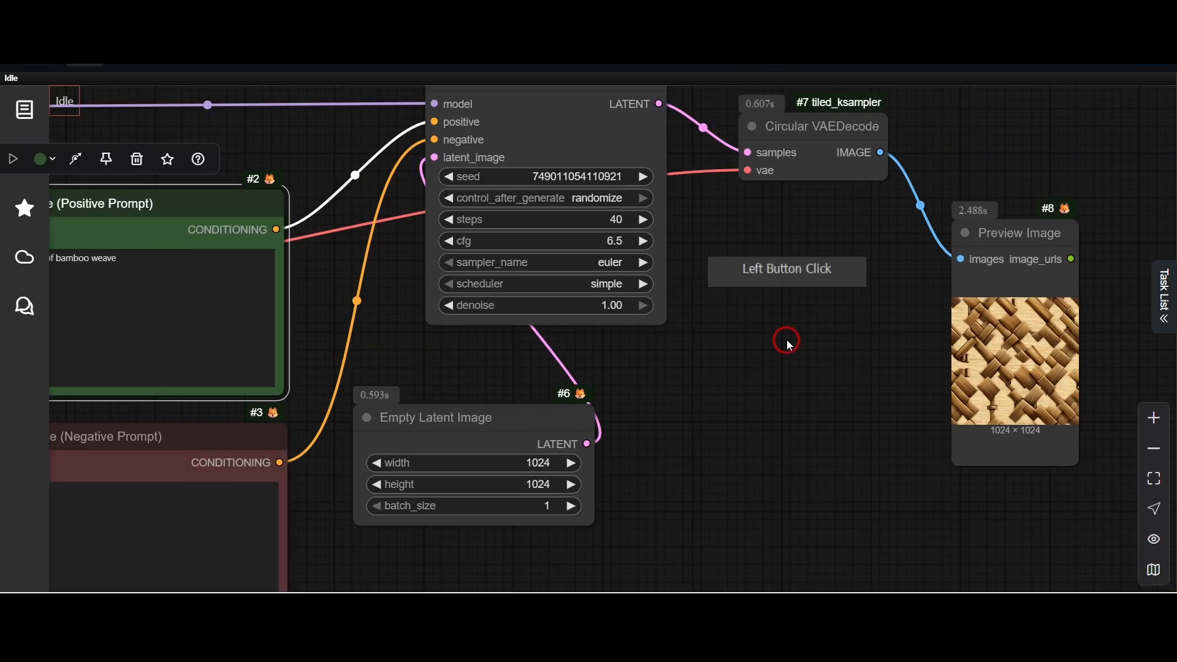
{"action": "scroll", "coordinate": [791, 353], "scroll_direction": "down", "scroll_amount": 2}
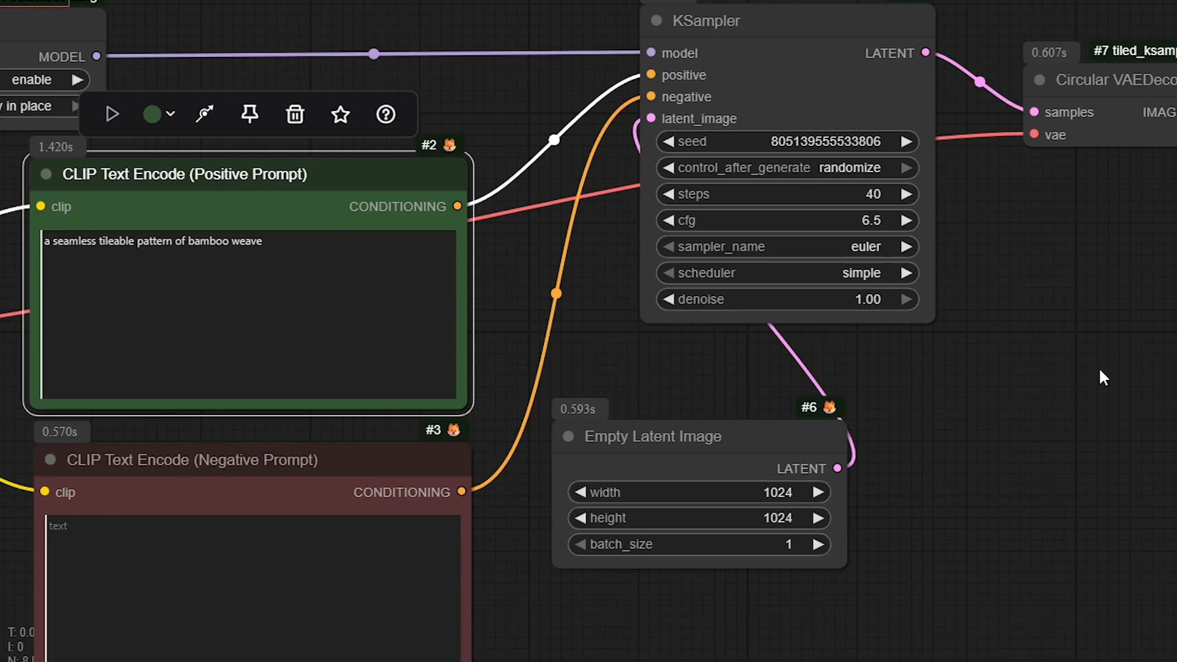
{"action": "key", "text": "ctrl+Return"}
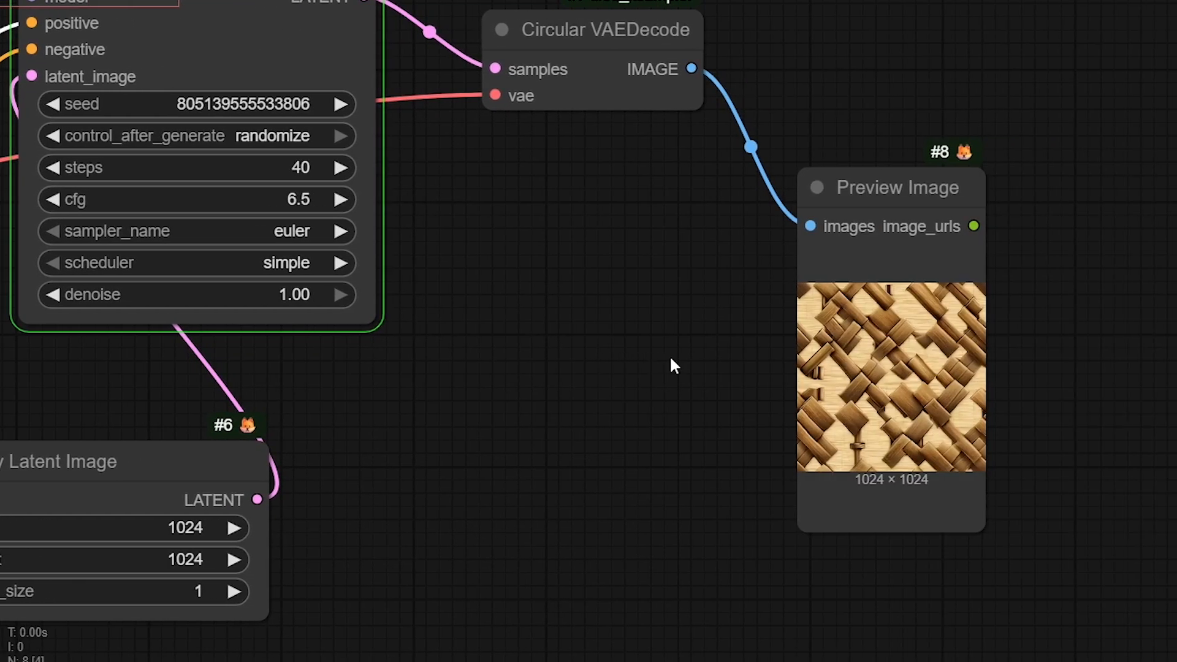
{"action": "scroll", "coordinate": [1016, 363], "scroll_direction": "up", "scroll_amount": 1}
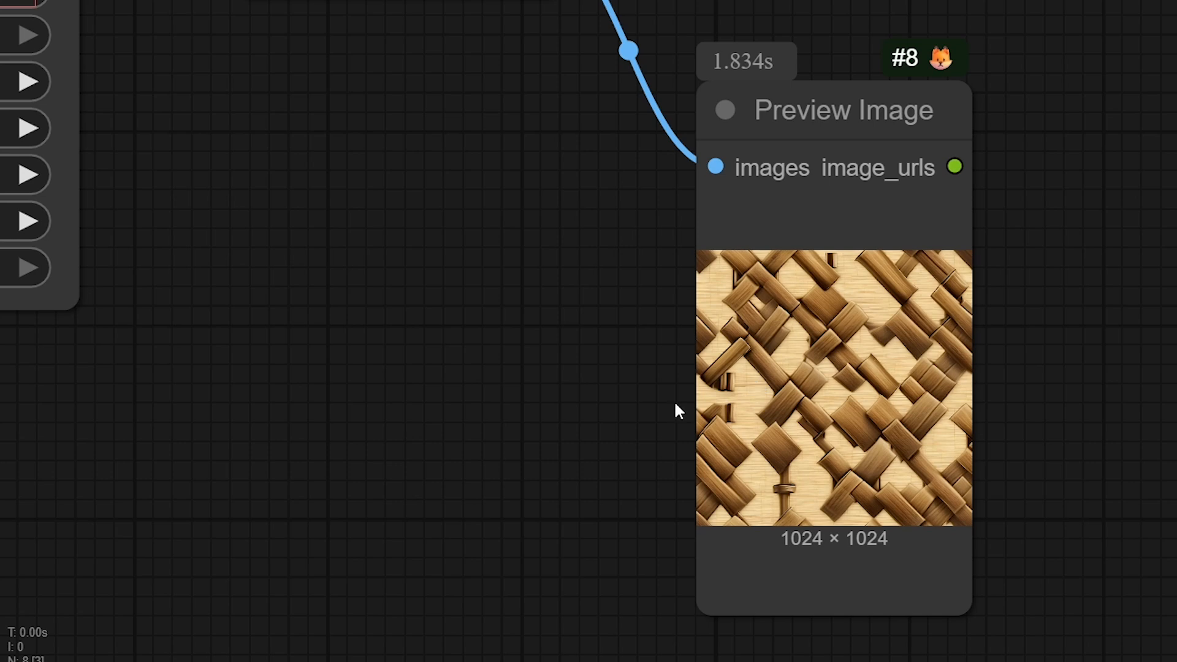
Inspect the new bamboo weave in the Preview Image node and save the generated image
{"action": "scroll", "coordinate": [656, 404], "scroll_direction": "up", "scroll_amount": 3}
{"action": "scroll", "coordinate": [657, 408], "scroll_direction": "down", "scroll_amount": 7}
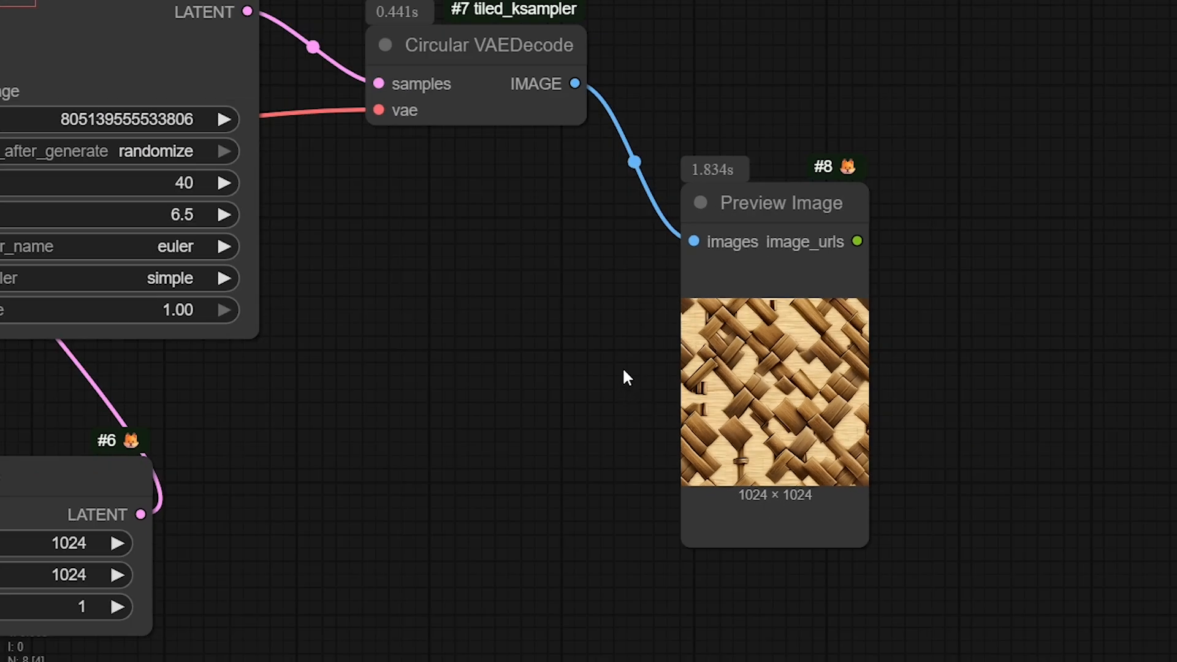
{"action": "scroll", "coordinate": [853, 410], "scroll_direction": "up", "scroll_amount": 6}
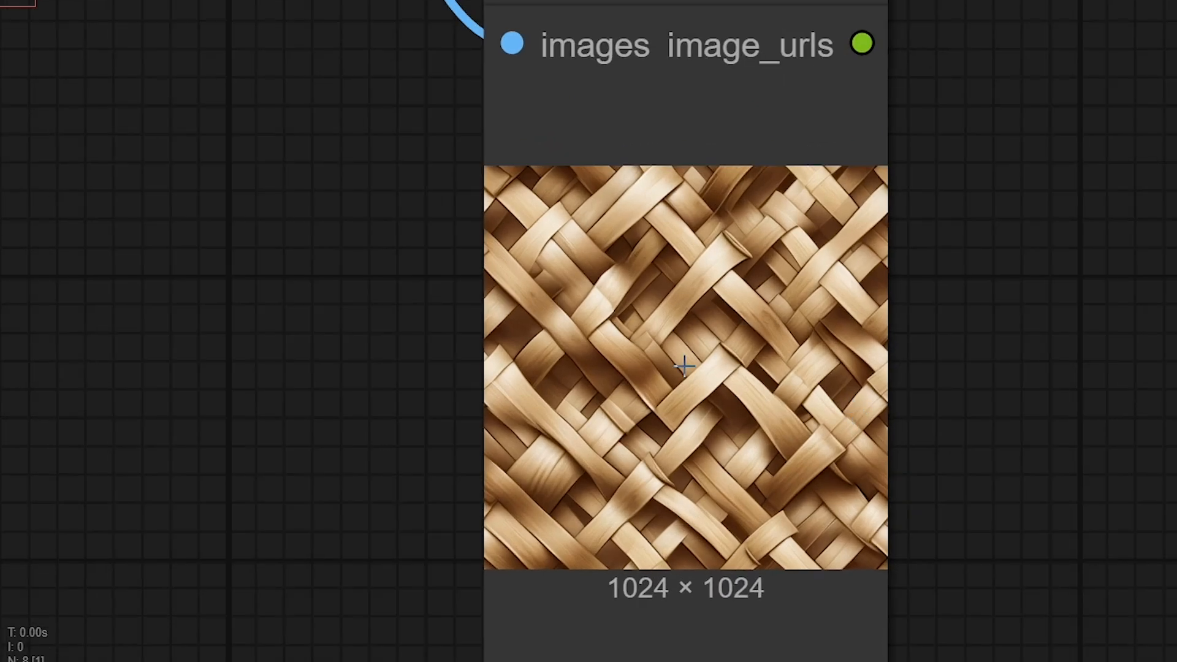
{"action": "right_click", "coordinate": [679, 304]}
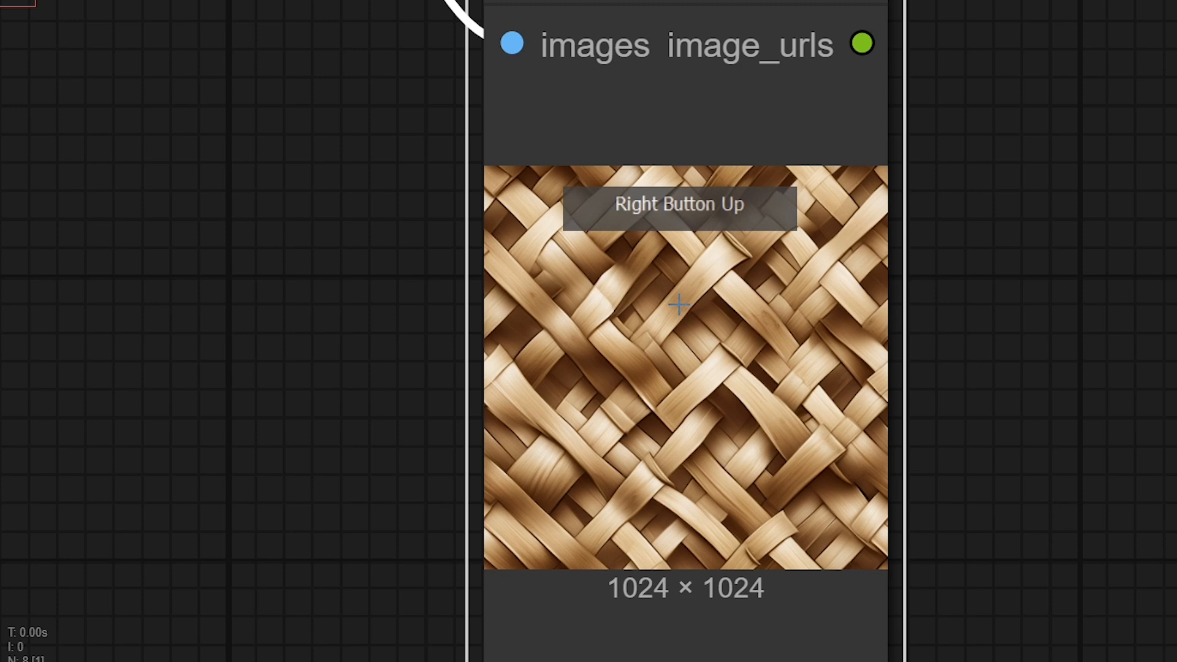
{"action": "right_click", "coordinate": [678, 304]}
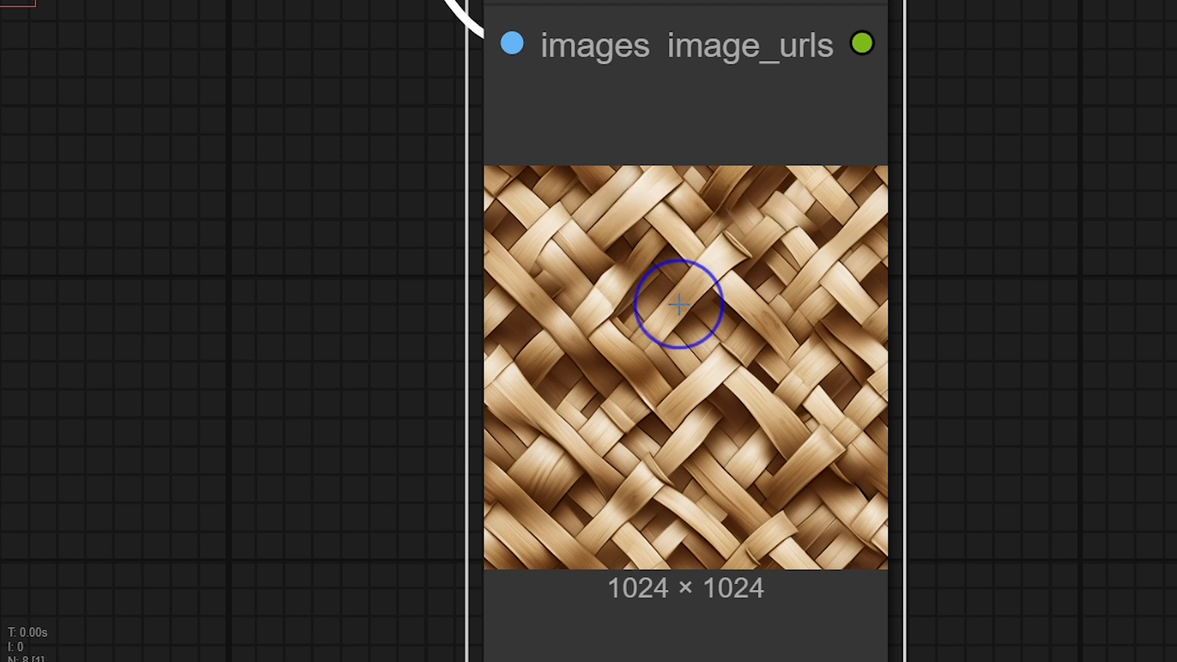
{"action": "left_click", "coordinate": [706, 331]}
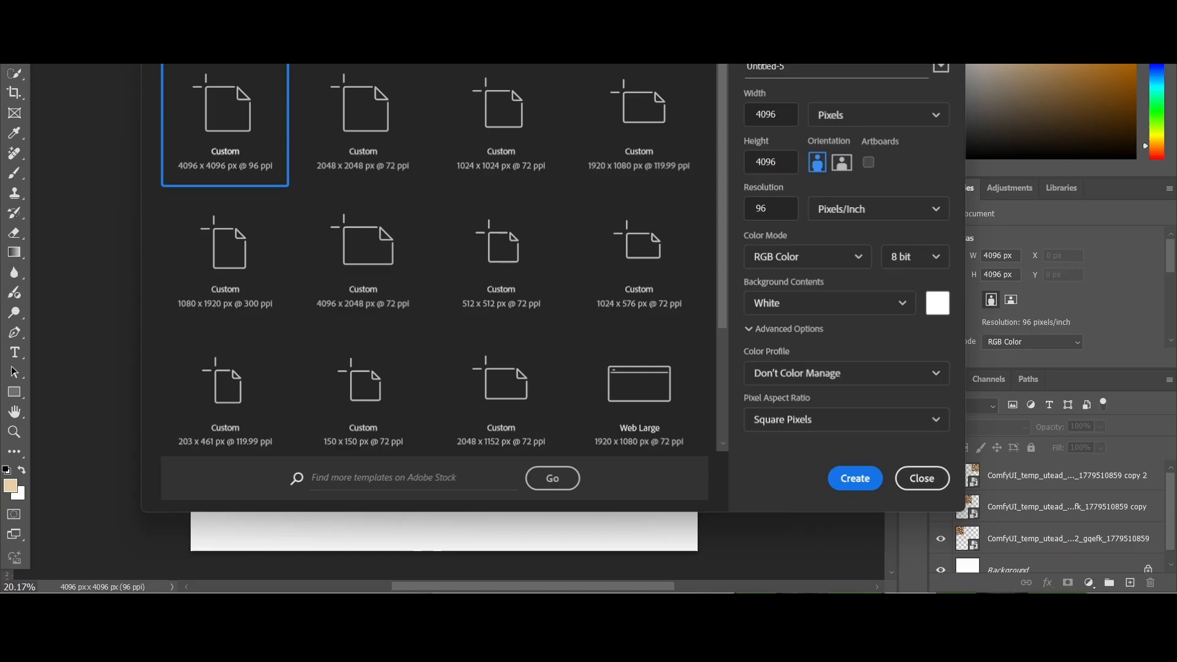
Switch to Photoshop, create a 2048 × 2048 px document at 72 ppi and place the generated weave image in it
{"action": "left_click", "coordinate": [269, 245]}
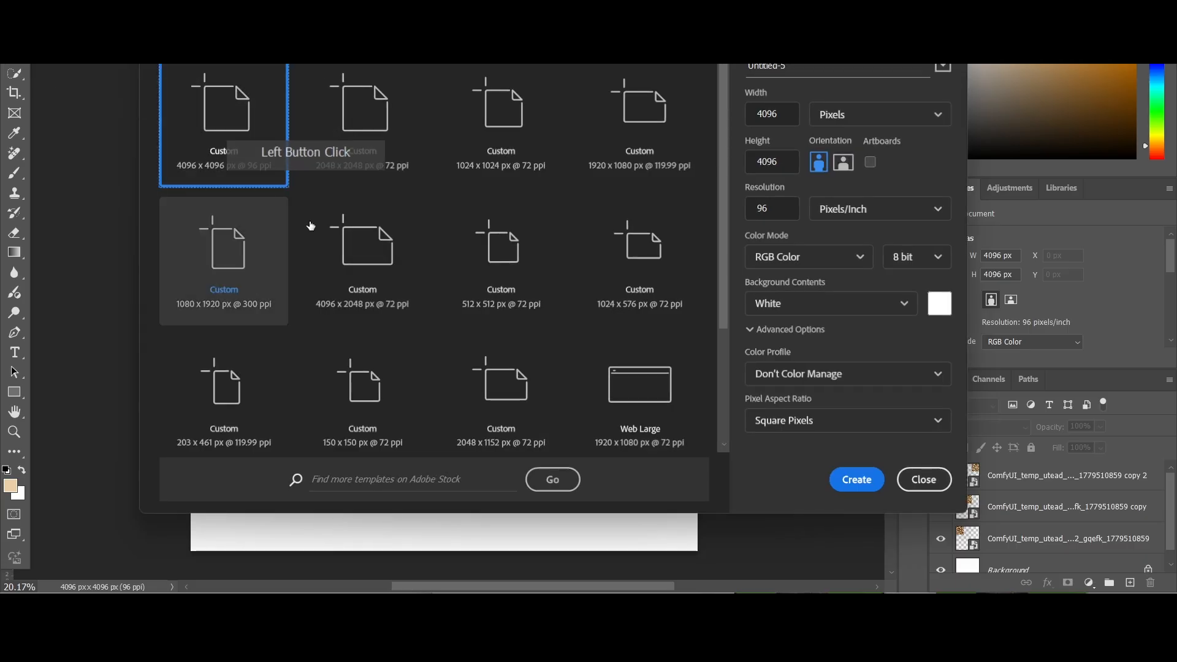
{"action": "left_click_drag", "start_coordinate": [809, 221], "coordinate": [361, 245]}
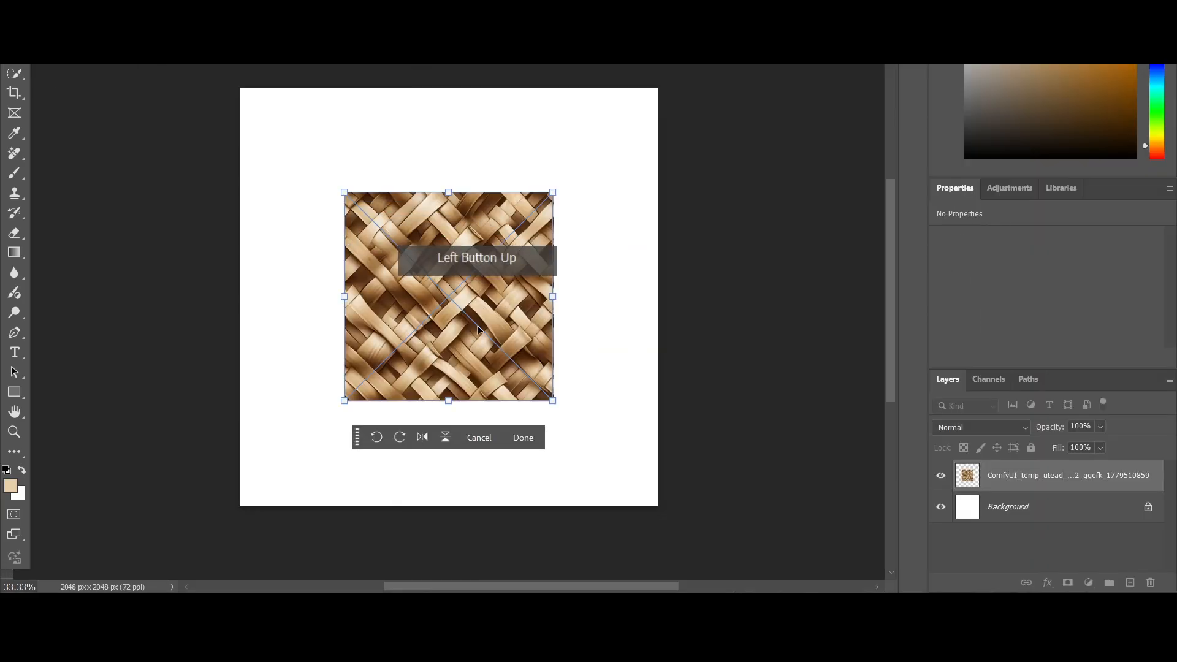
Move the placed weave tile into the upper-left corner of the canvas and commit the placement
{"action": "left_click_drag", "start_coordinate": [457, 340], "coordinate": [362, 254]}
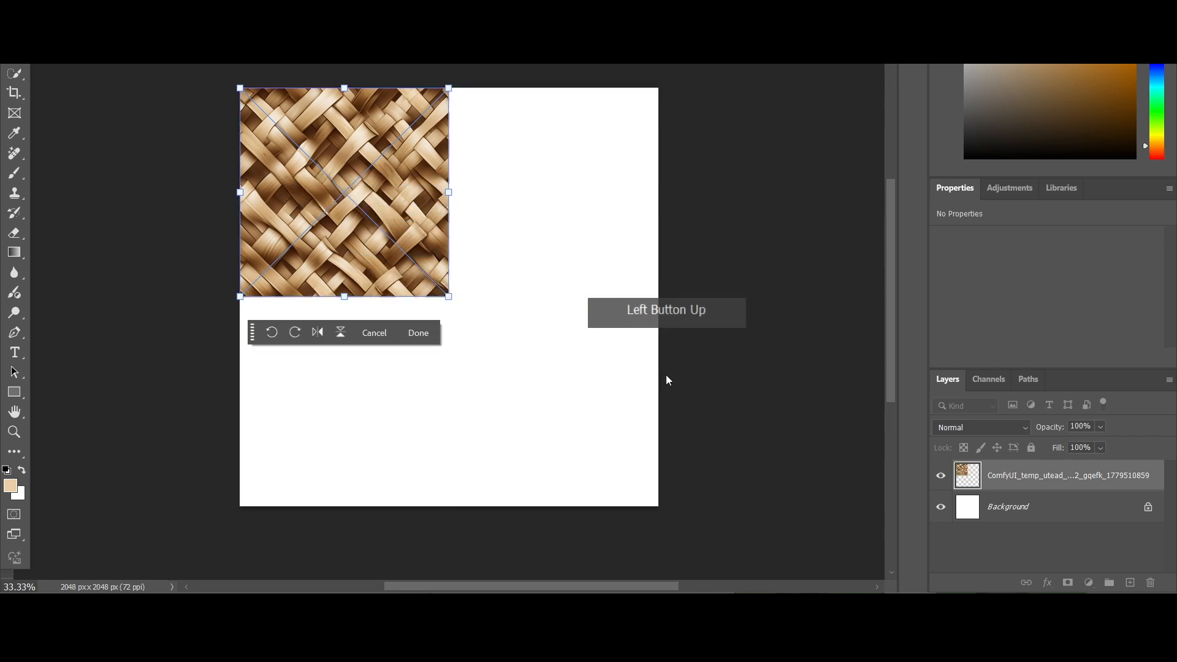
{"action": "left_click", "coordinate": [744, 337]}
{"action": "left_click", "coordinate": [480, 399]}
Duplicate the weave tile into the upper-right quarter of the canvas, flush with the original tile's edge
{"action": "left_click", "coordinate": [366, 235]}
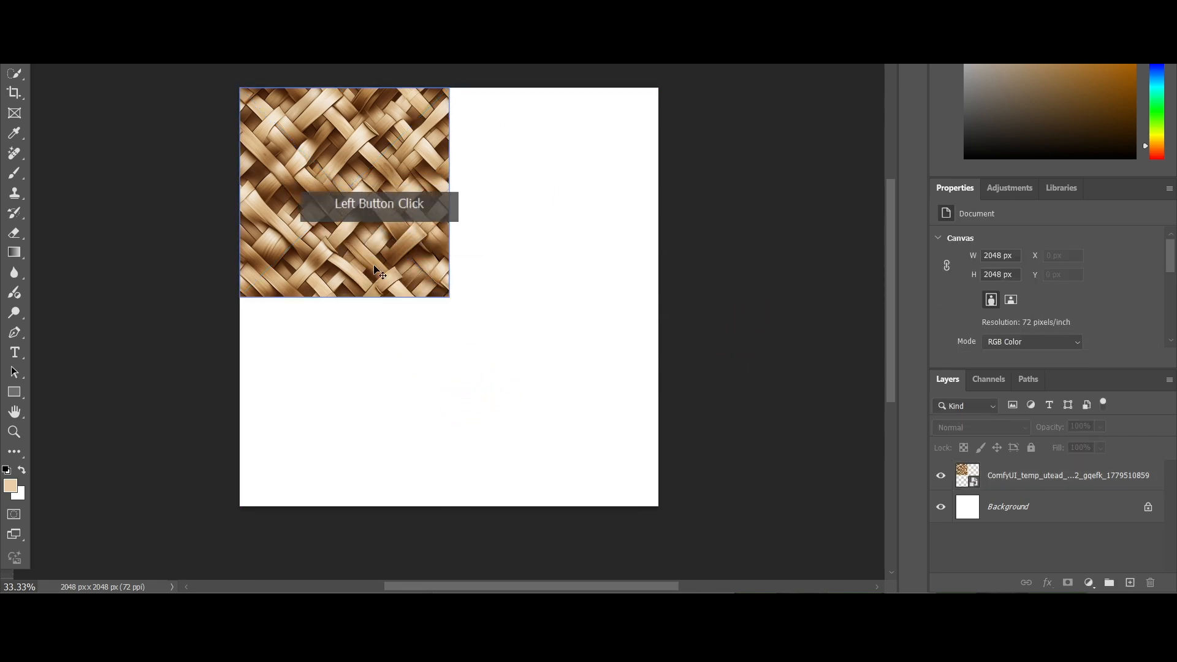
{"action": "left_click_drag", "start_coordinate": [356, 247], "coordinate": [566, 245]}
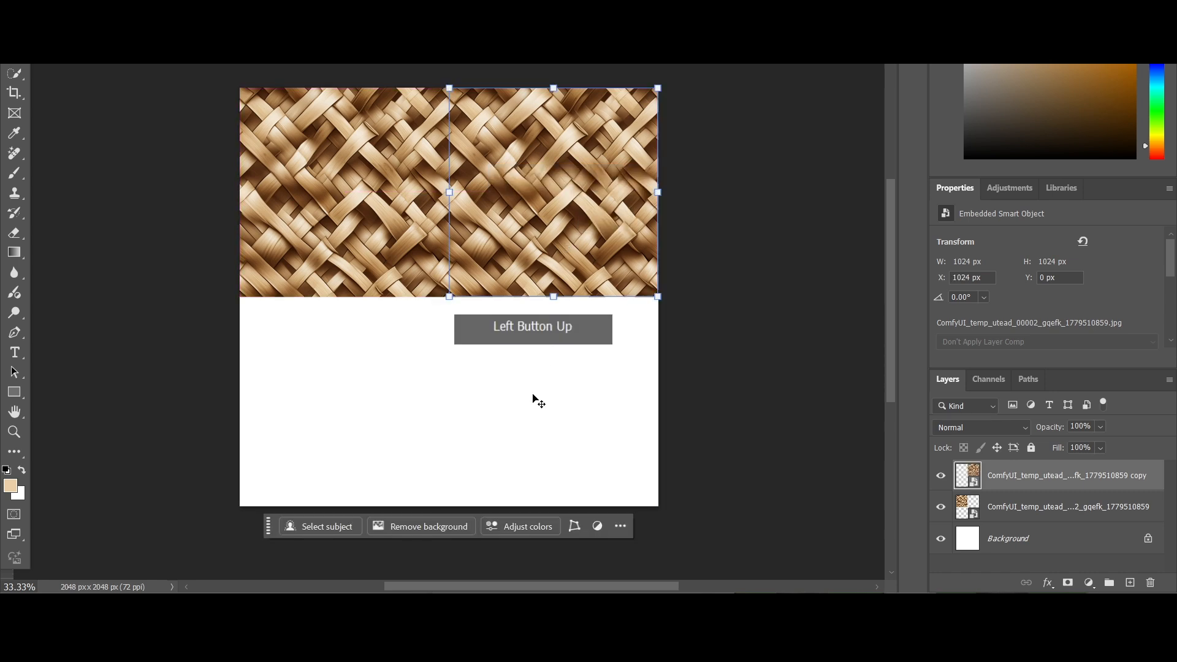
{"action": "left_click", "coordinate": [533, 394]}
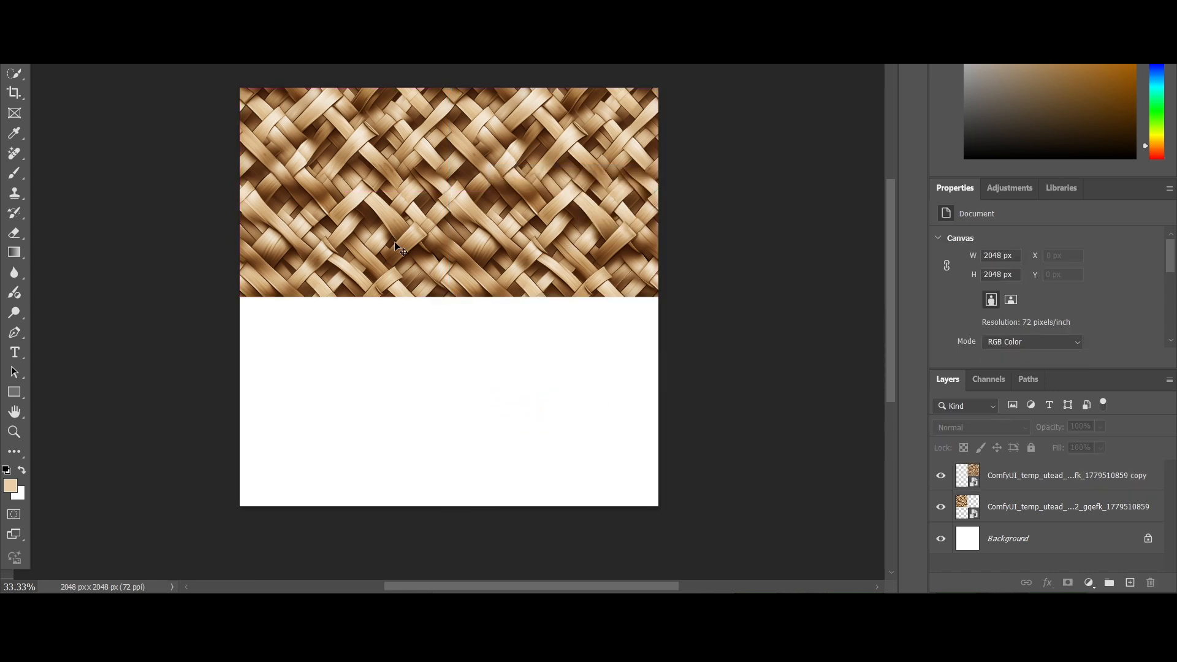
Duplicate both upper tiles together into the lower half of the canvas to complete a 2 × 2 grid
{"action": "left_click", "coordinate": [339, 210]}
{"action": "left_click", "coordinate": [533, 227], "text": "shift"}
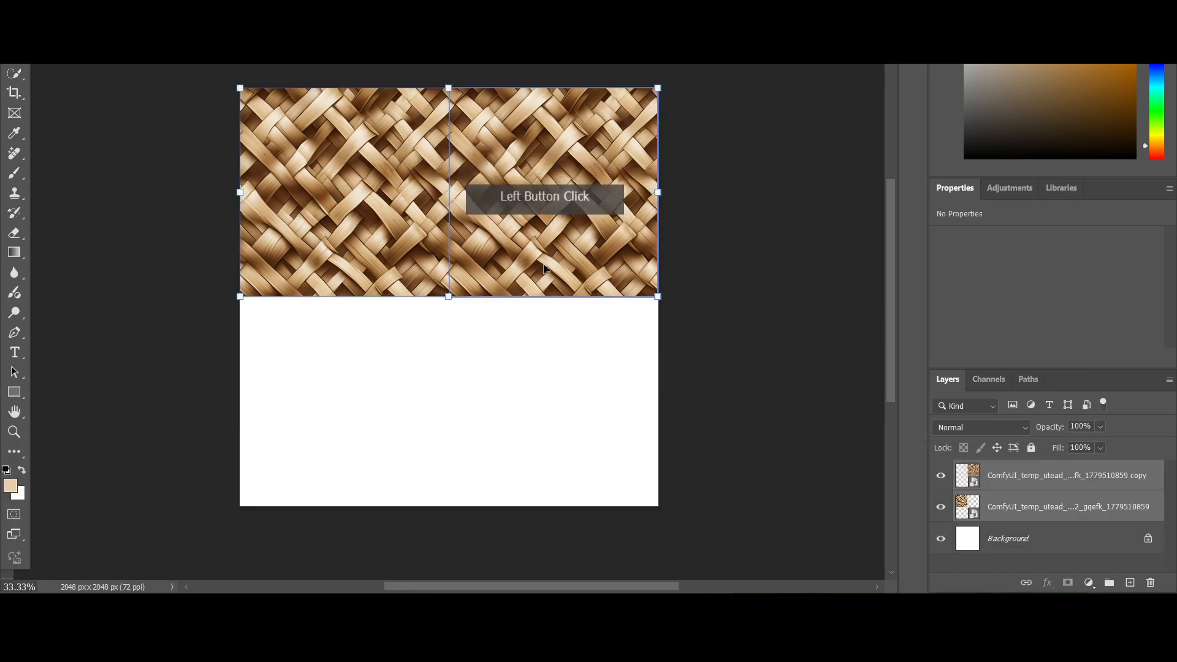
{"action": "left_click_drag", "start_coordinate": [544, 268], "coordinate": [556, 461]}
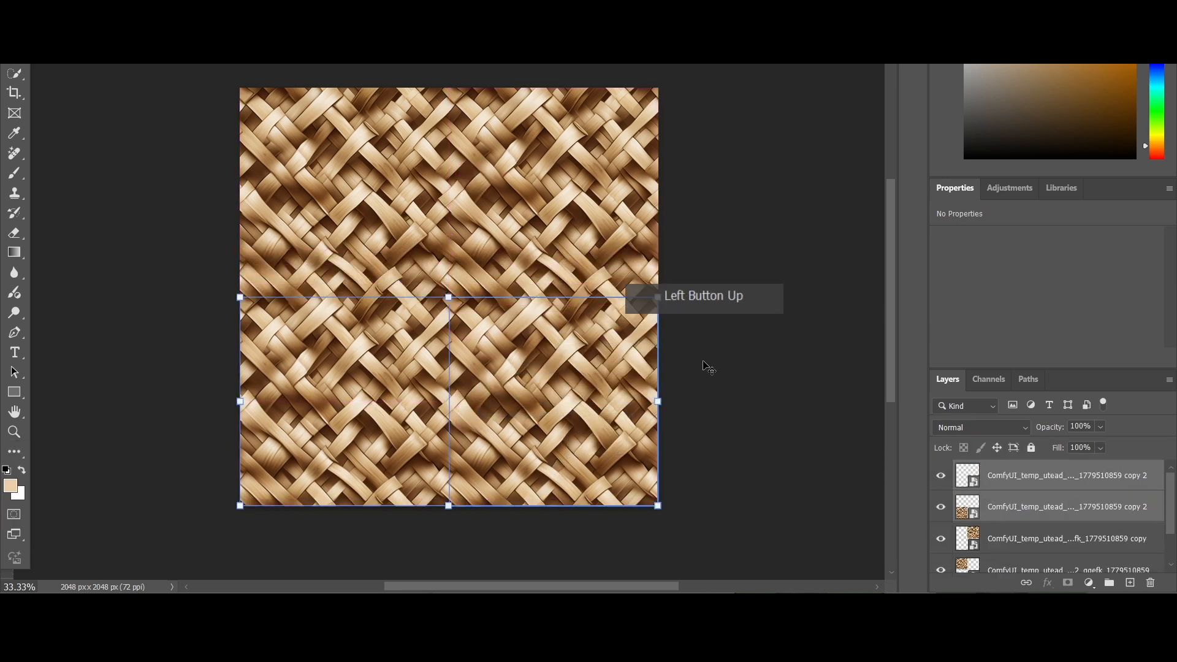
{"action": "left_click", "coordinate": [711, 368]}
Examine the joins between the four tiles at different magnifications to check whether the texture is seamless
{"action": "scroll", "coordinate": [762, 425], "scroll_direction": "down", "scroll_amount": 1}
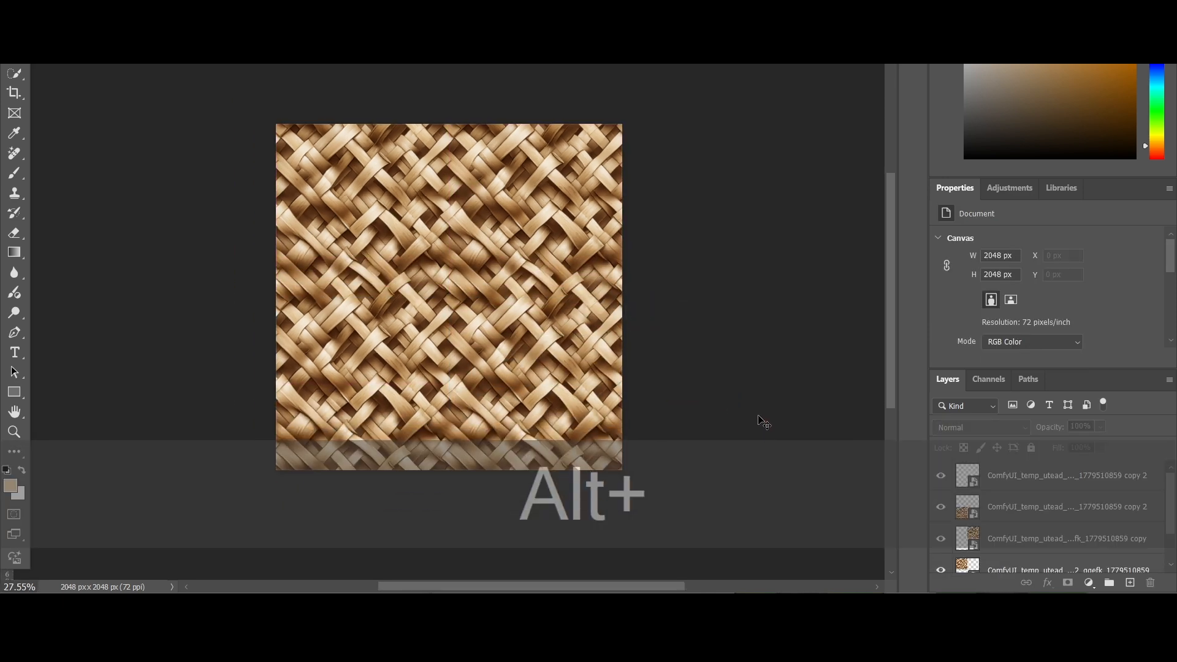
{"action": "left_click", "coordinate": [771, 361]}
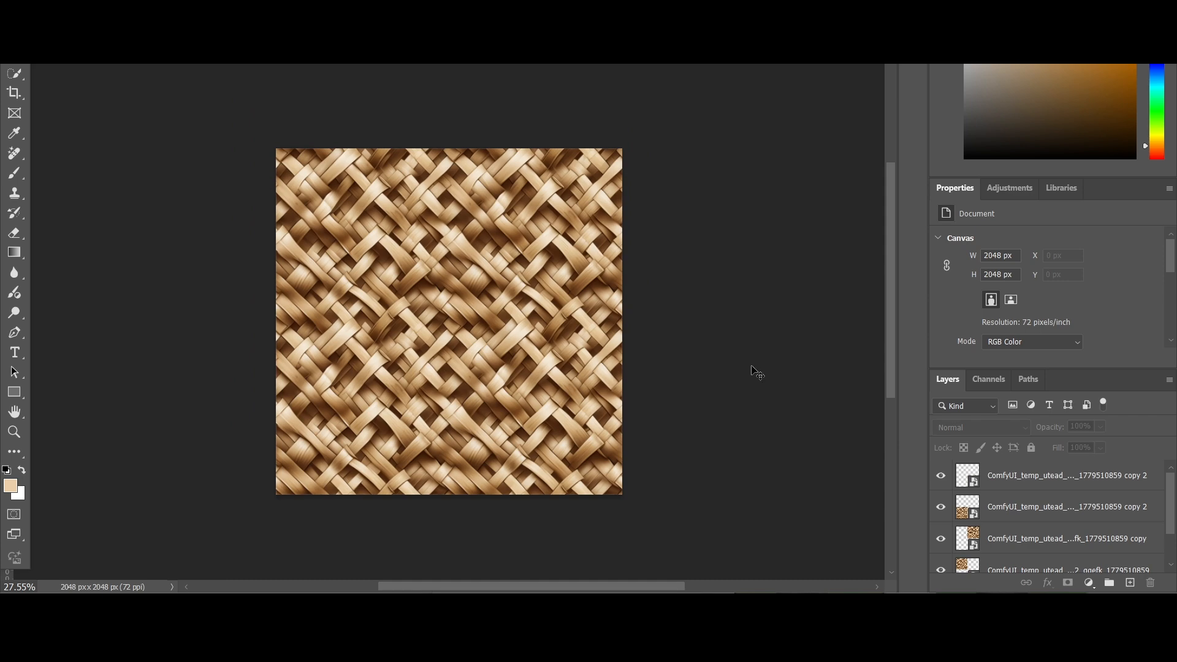
{"action": "scroll", "coordinate": [755, 375], "scroll_direction": "up", "scroll_amount": 2}
{"action": "scroll", "coordinate": [747, 359], "scroll_direction": "down", "scroll_amount": 1}
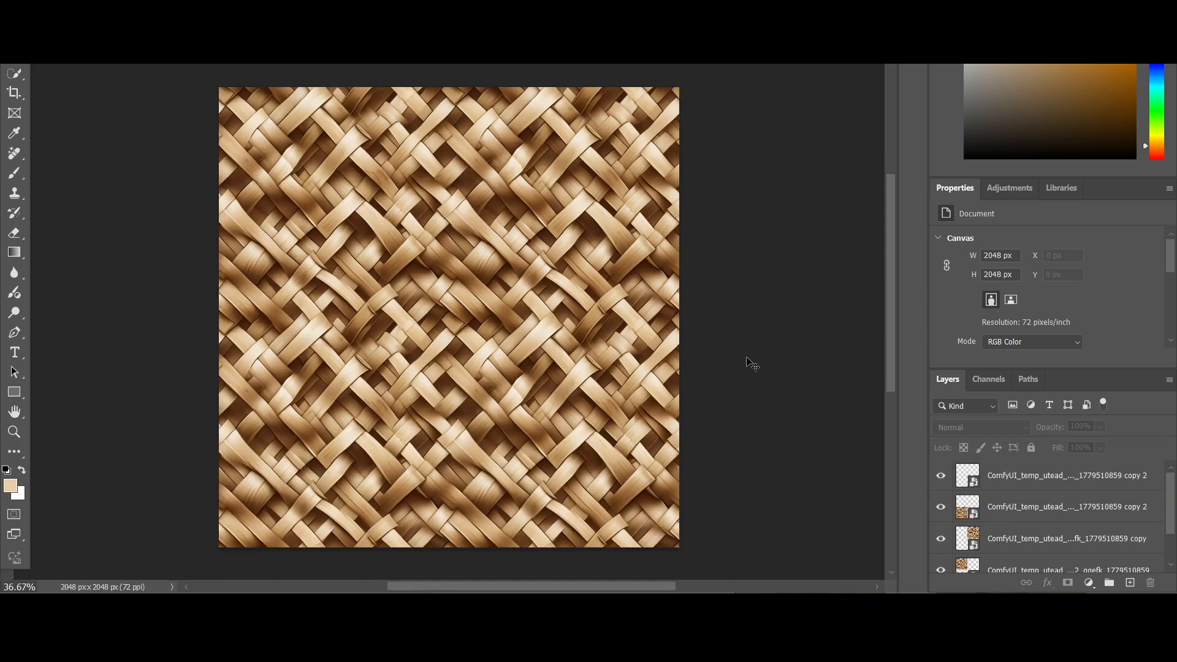